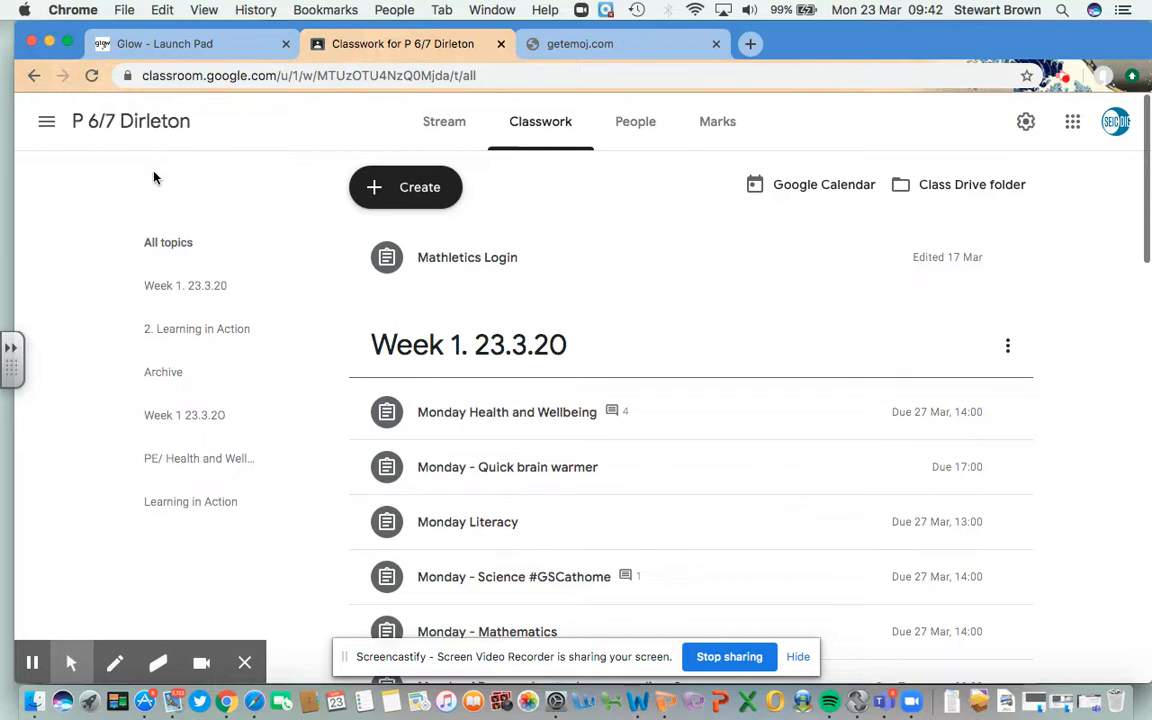
pyautogui.click(425, 187)
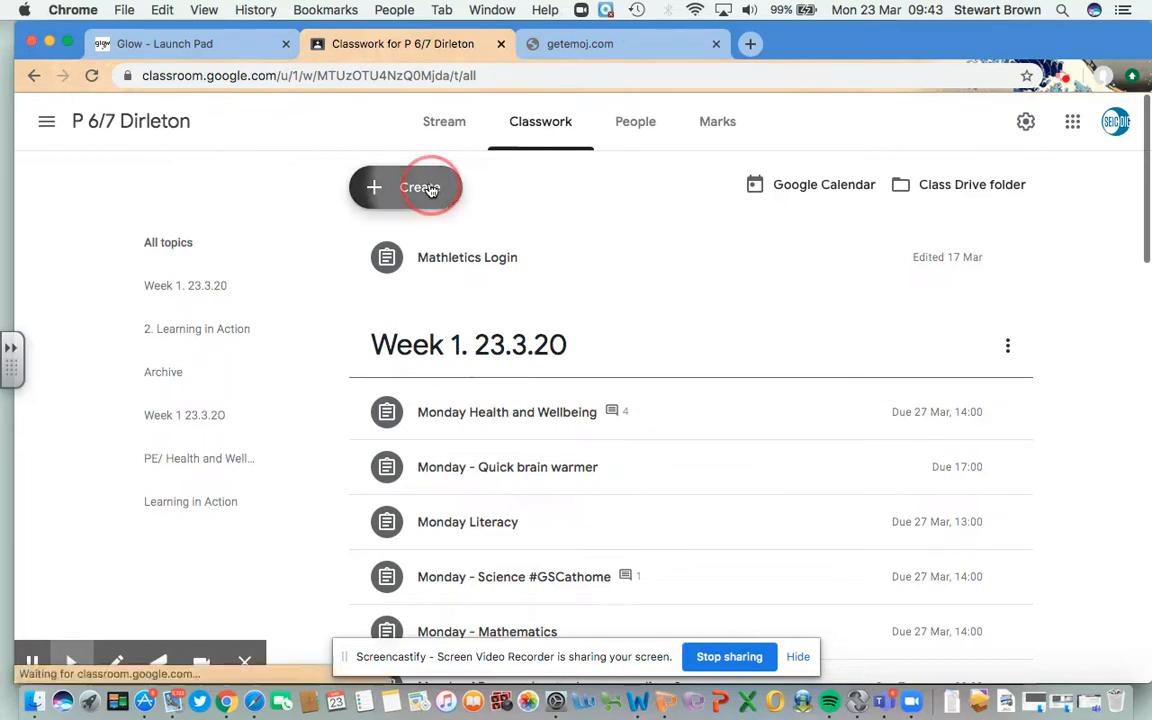
pyautogui.click(516, 152)
pyautogui.click(451, 133)
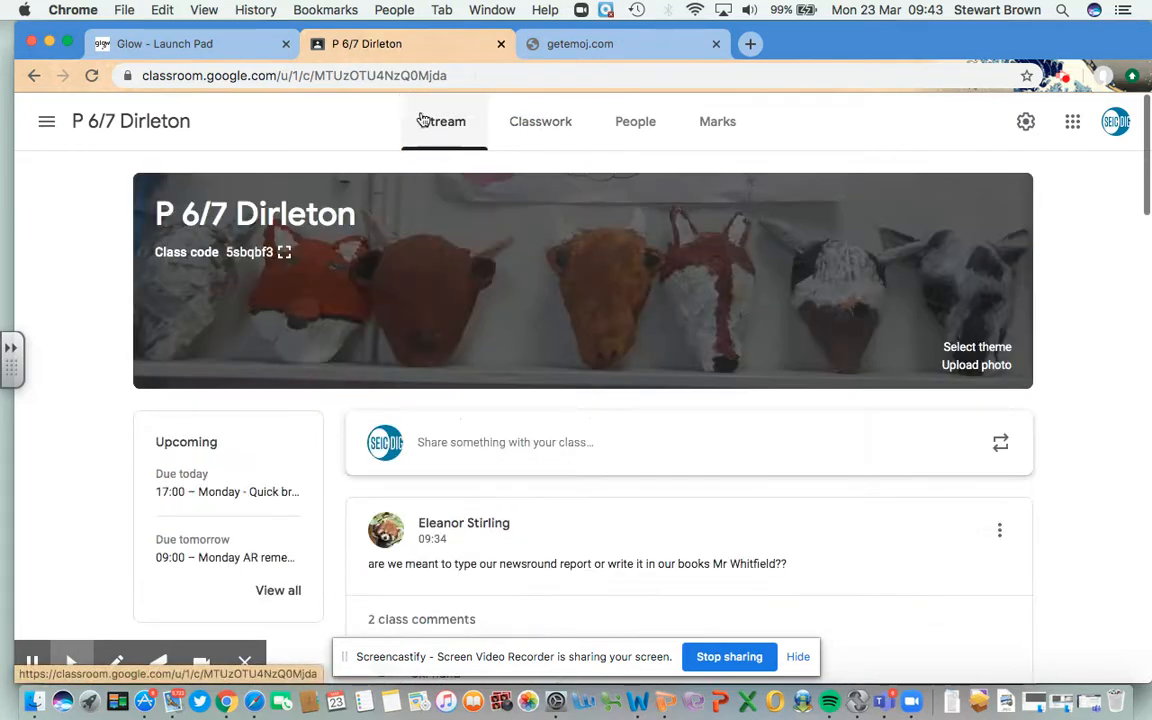
pyautogui.click(553, 135)
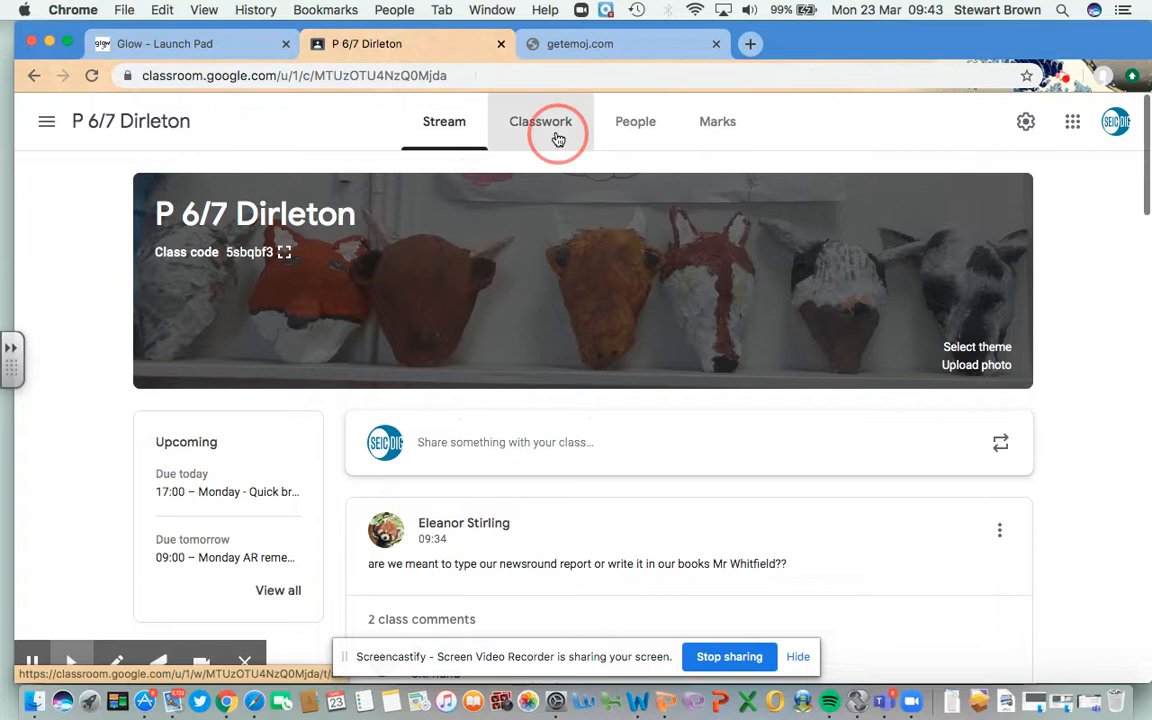
# - Start a new classwork topic and load getemoji.com in the neighbouring browser tab
pyautogui.click(428, 204)
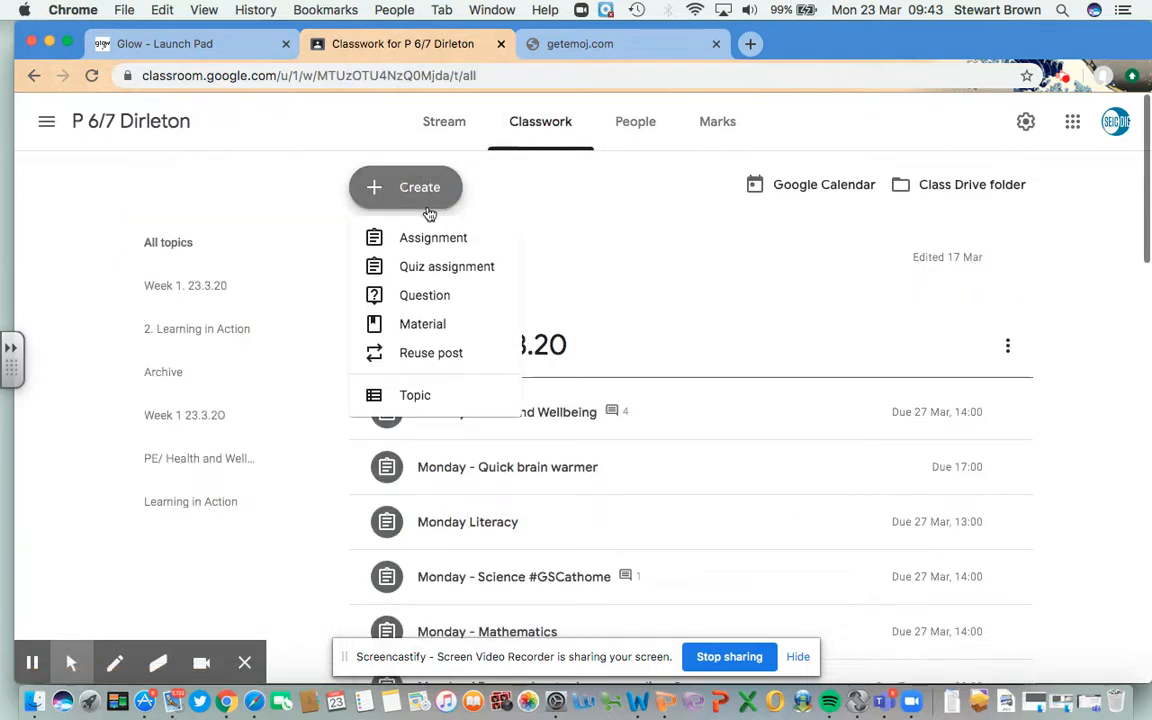
pyautogui.click(429, 396)
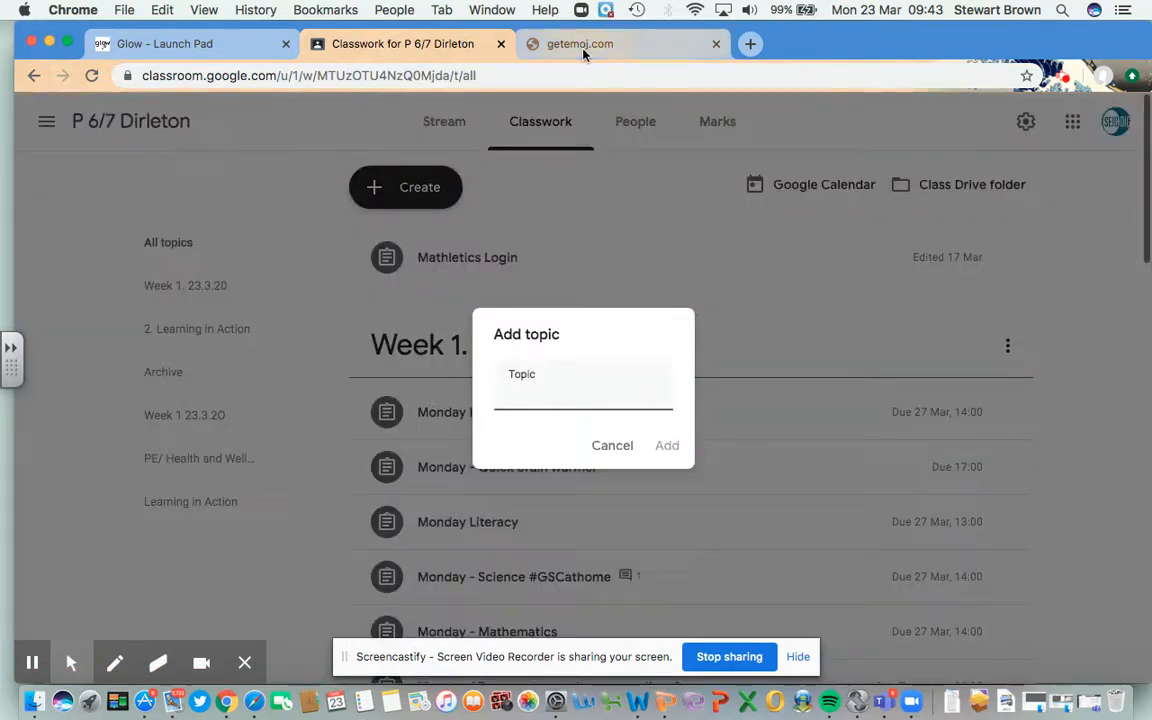
pyautogui.click(588, 46)
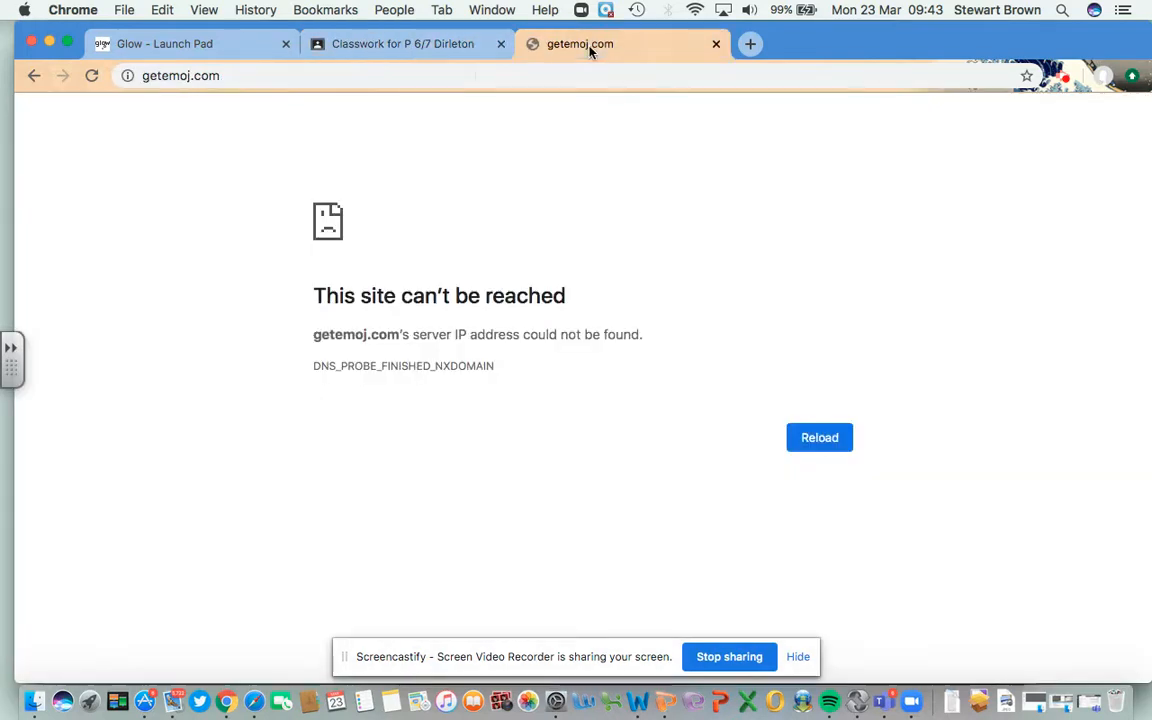
pyautogui.click(379, 76)
pyautogui.click(190, 78)
pyautogui.write('i')
pyautogui.press('Return')
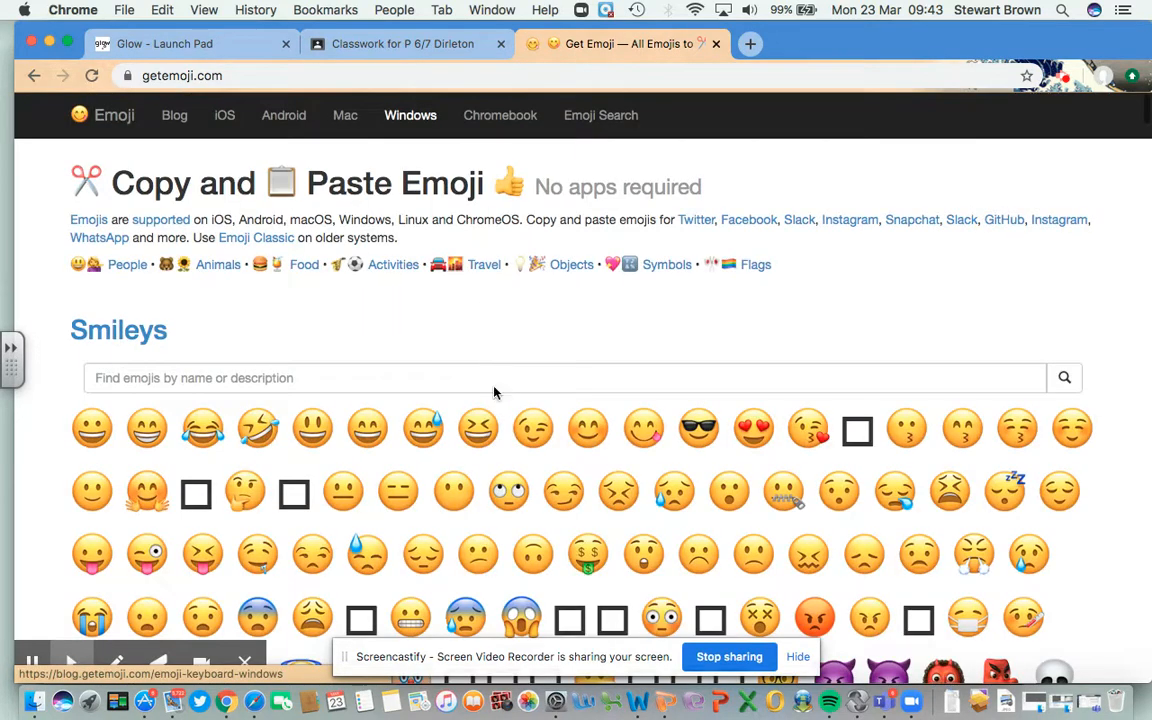
# - Find the clipboard emoji among the objects just before the Symbols section and copy it
pyautogui.scroll(-15, 493, 392)
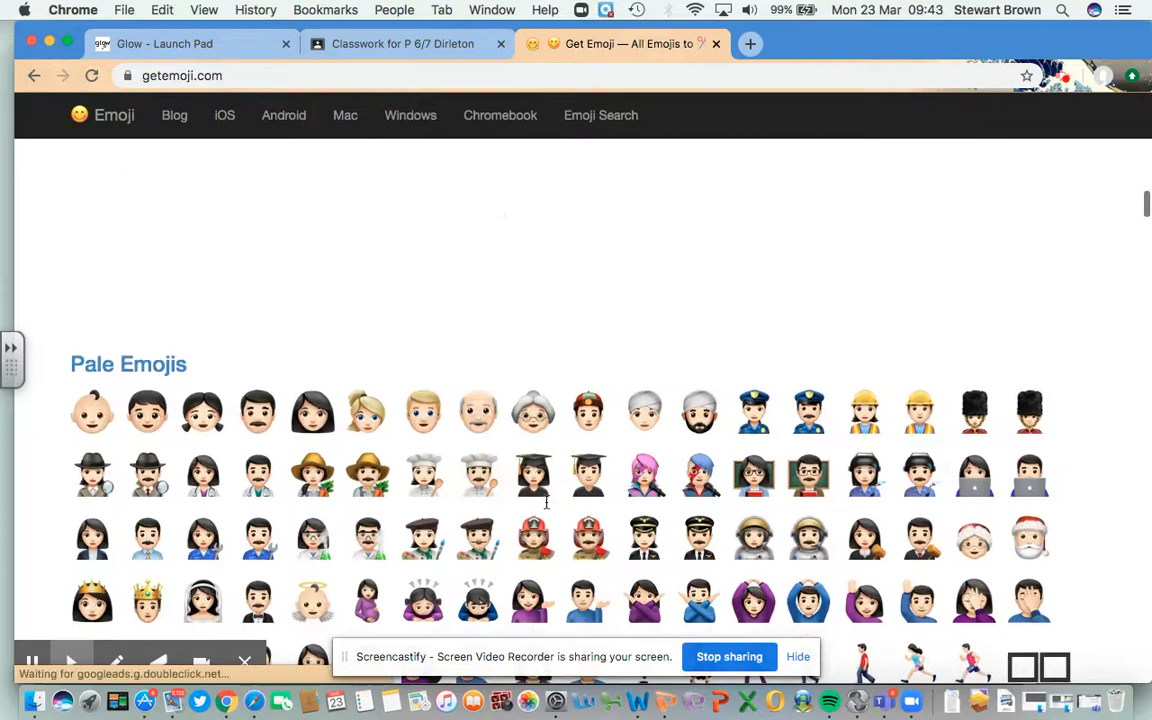
pyautogui.scroll(-20, 546, 503)
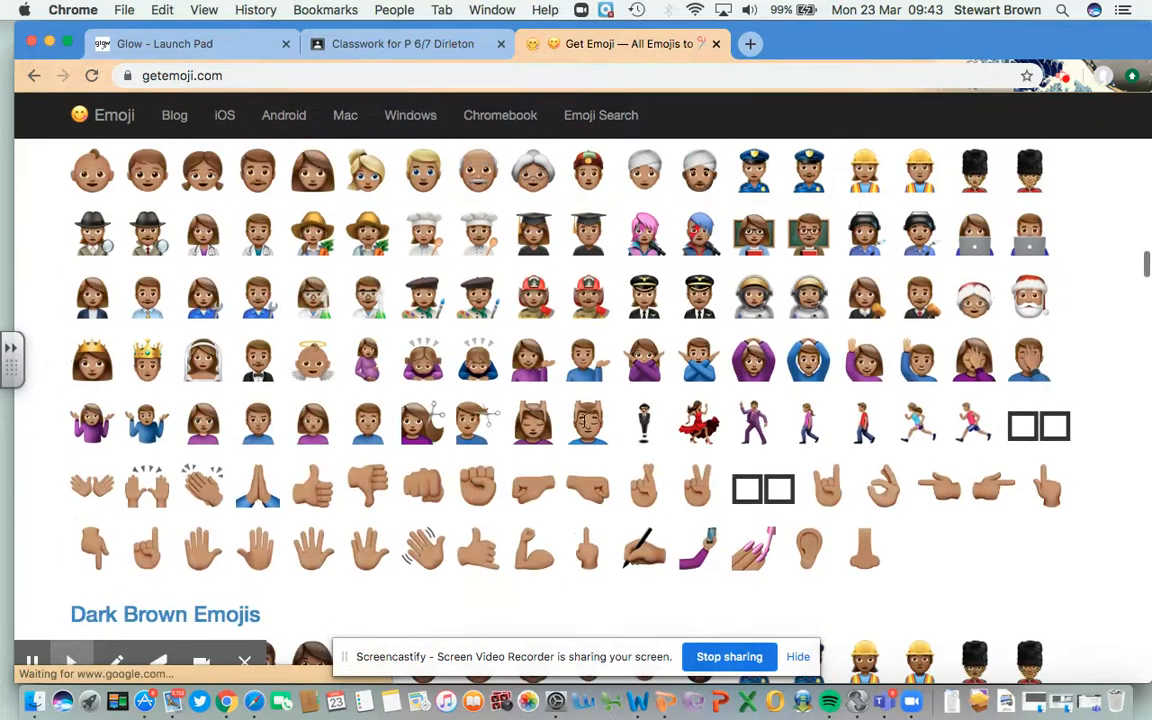
pyautogui.scroll(-20, 584, 420)
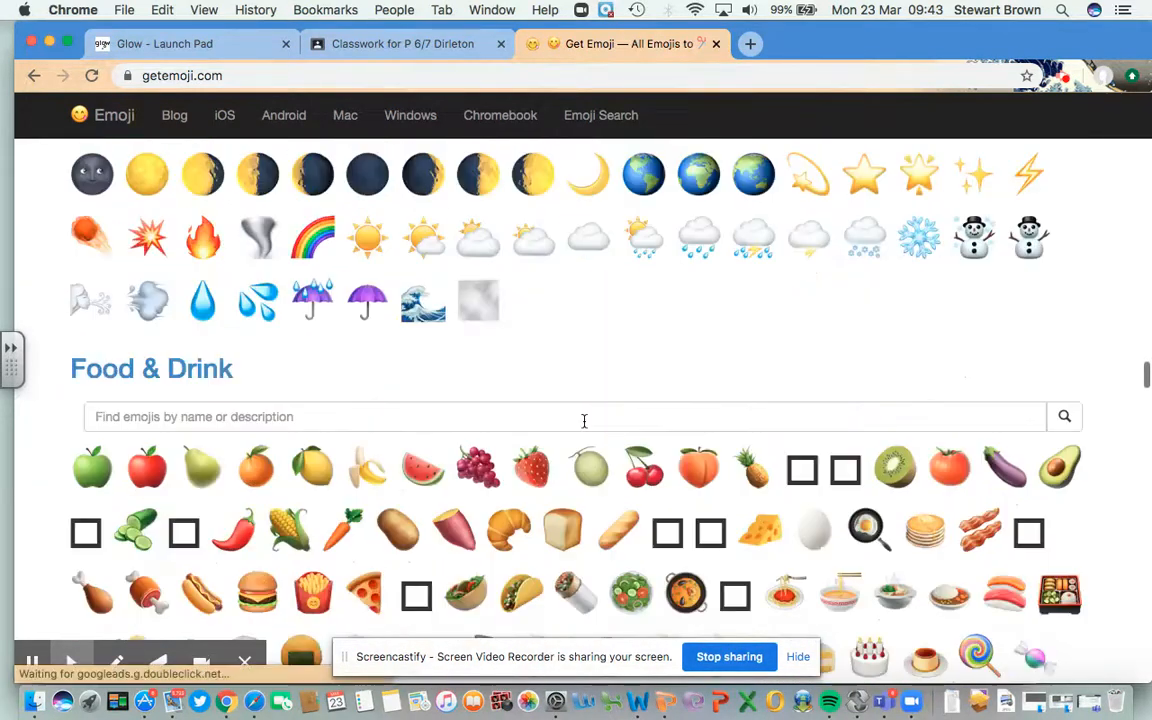
pyautogui.scroll(-20, 584, 420)
pyautogui.scroll(-20, 585, 427)
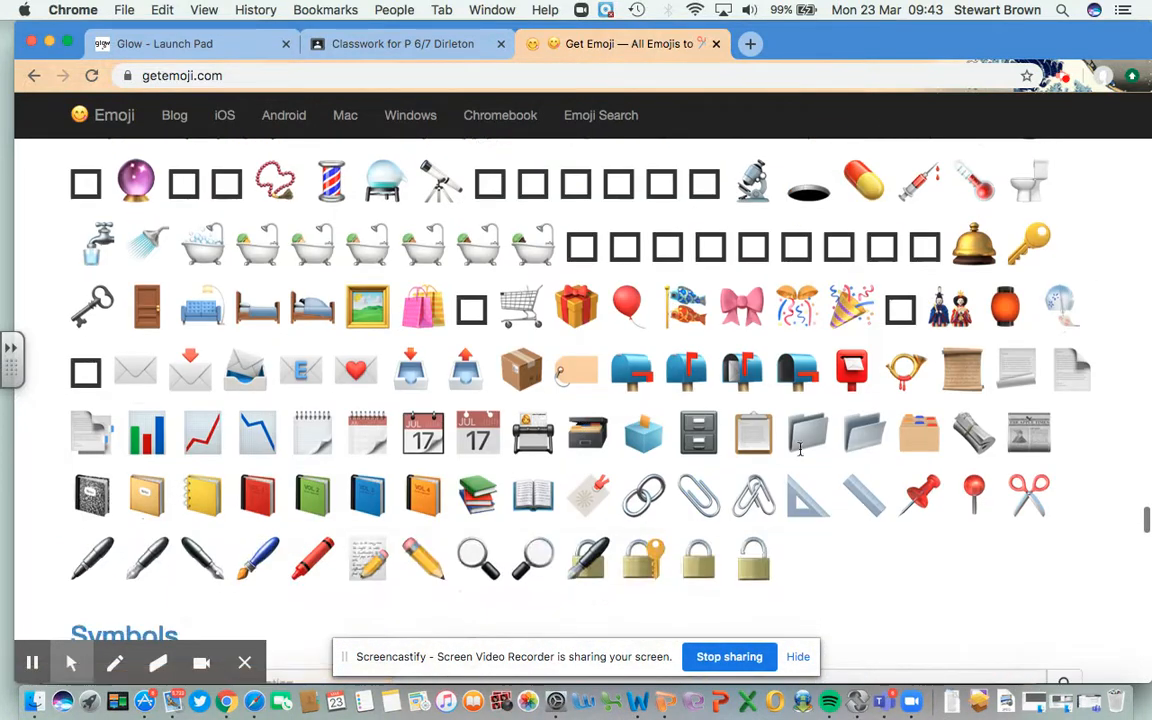
pyautogui.click(753, 433)
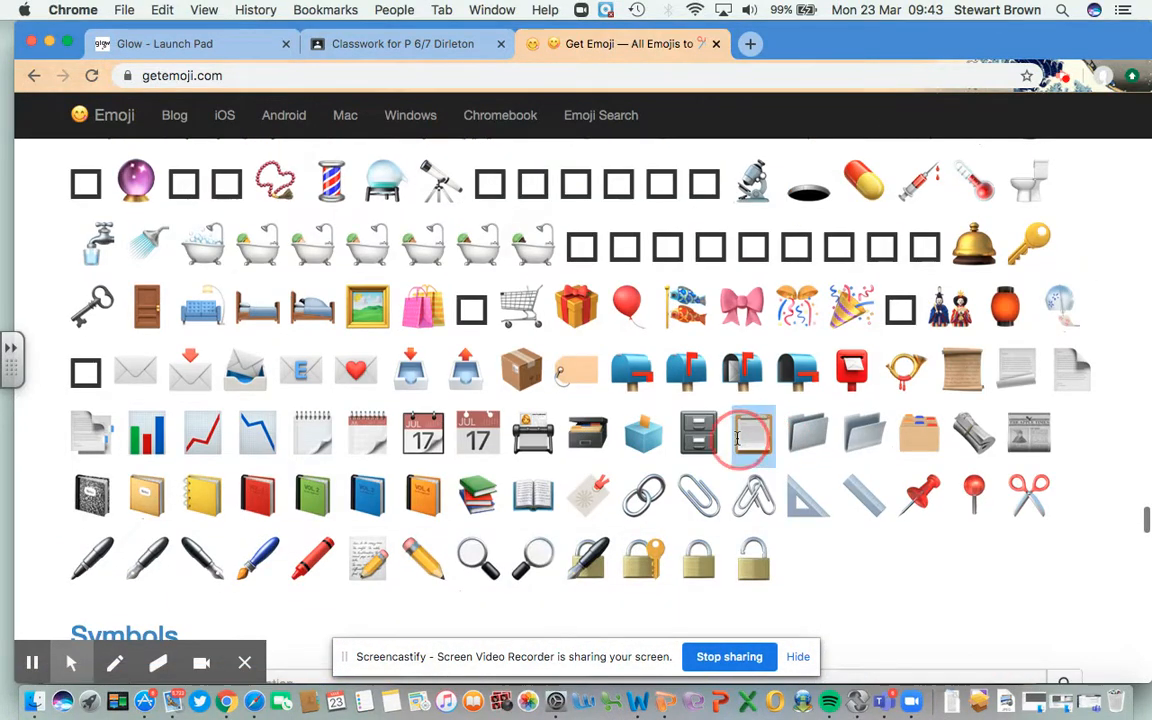
pyautogui.press('super+c')
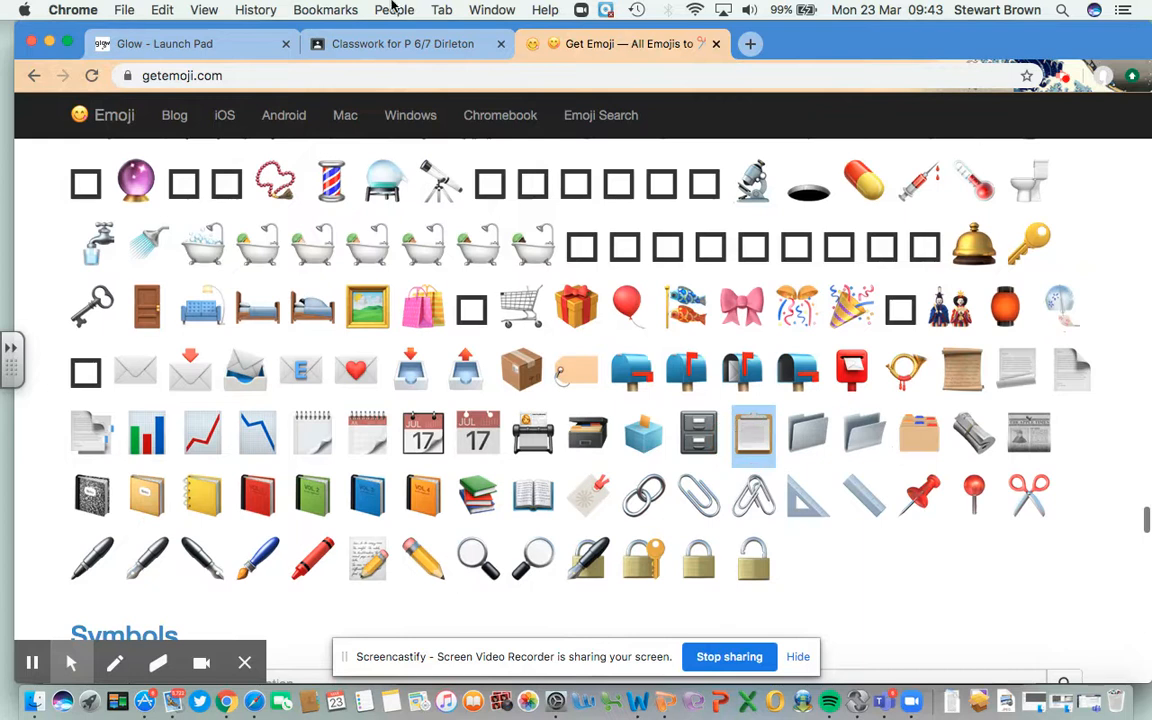
# - Add the classwork topic as "Register" with the copied clipboard emoji before and after the word
pyautogui.click(390, 50)
pyautogui.press('super+v')
pyautogui.write('R')
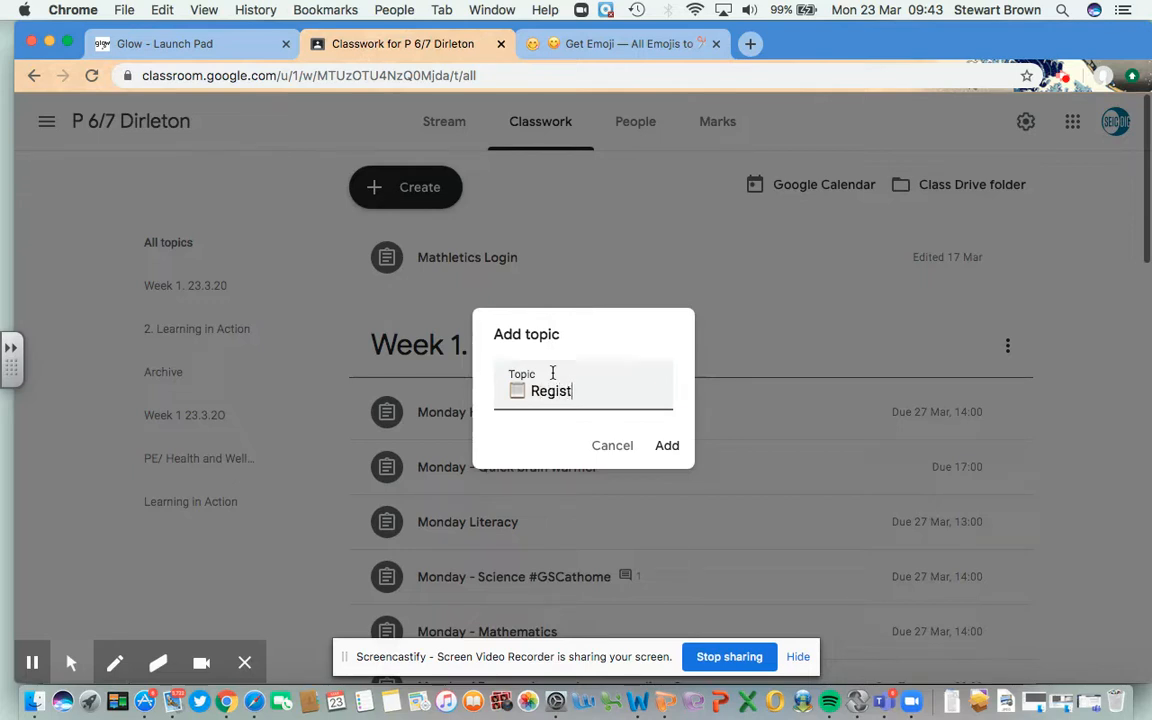
pyautogui.write('egister')
pyautogui.press('super+v')
pyautogui.click(667, 450)
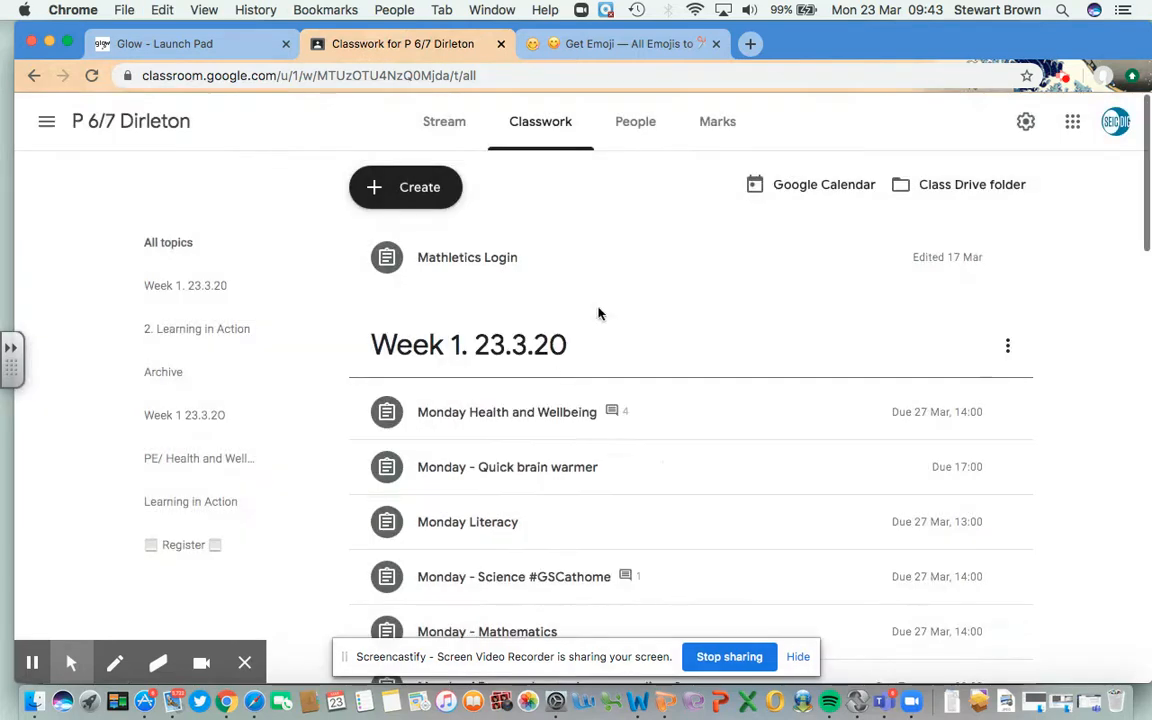
# - Move the Register topic from the end of the classwork page to above "Week 1. 23.3.20"
pyautogui.scroll(-15, 597, 314)
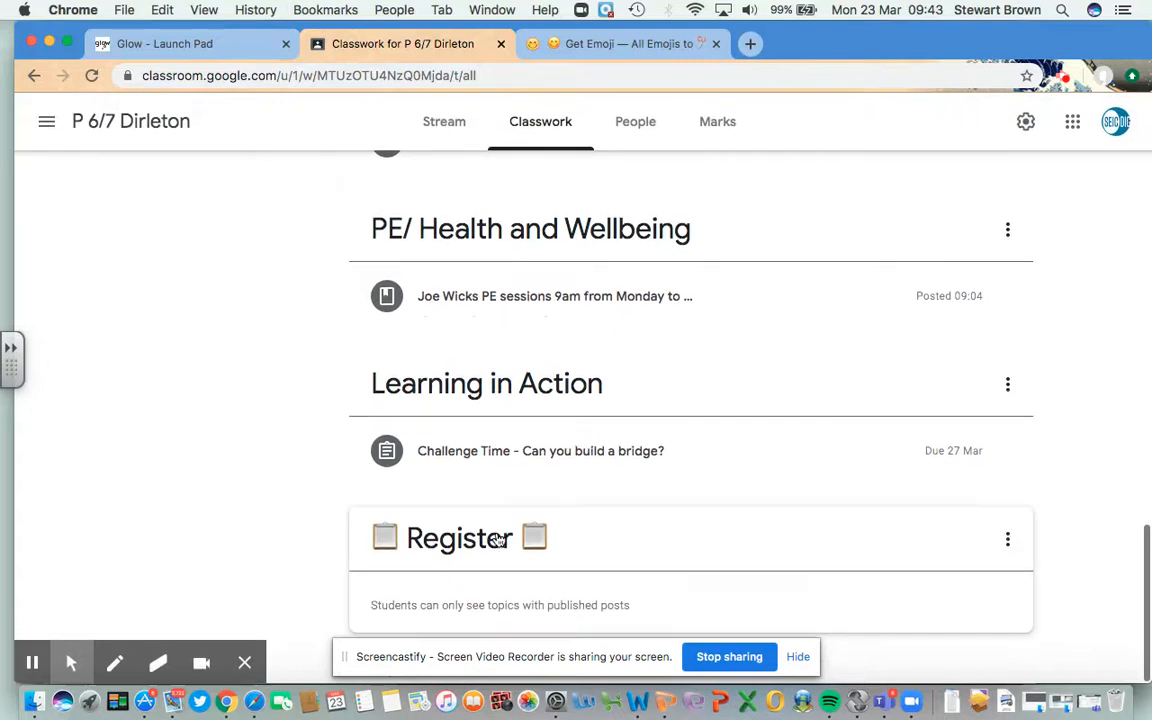
pyautogui.moveTo(496, 526); pyautogui.dragTo(447, 321)
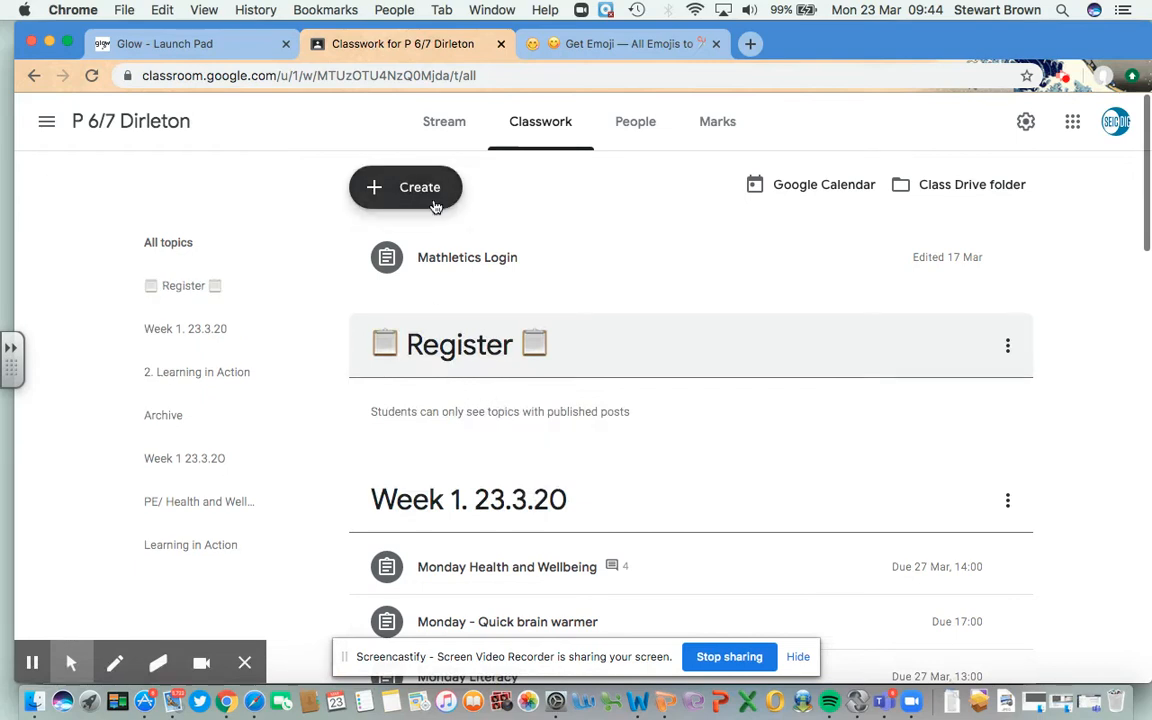
# - Create a new assignment titled "Register Monday 23rd March"
pyautogui.click(422, 198)
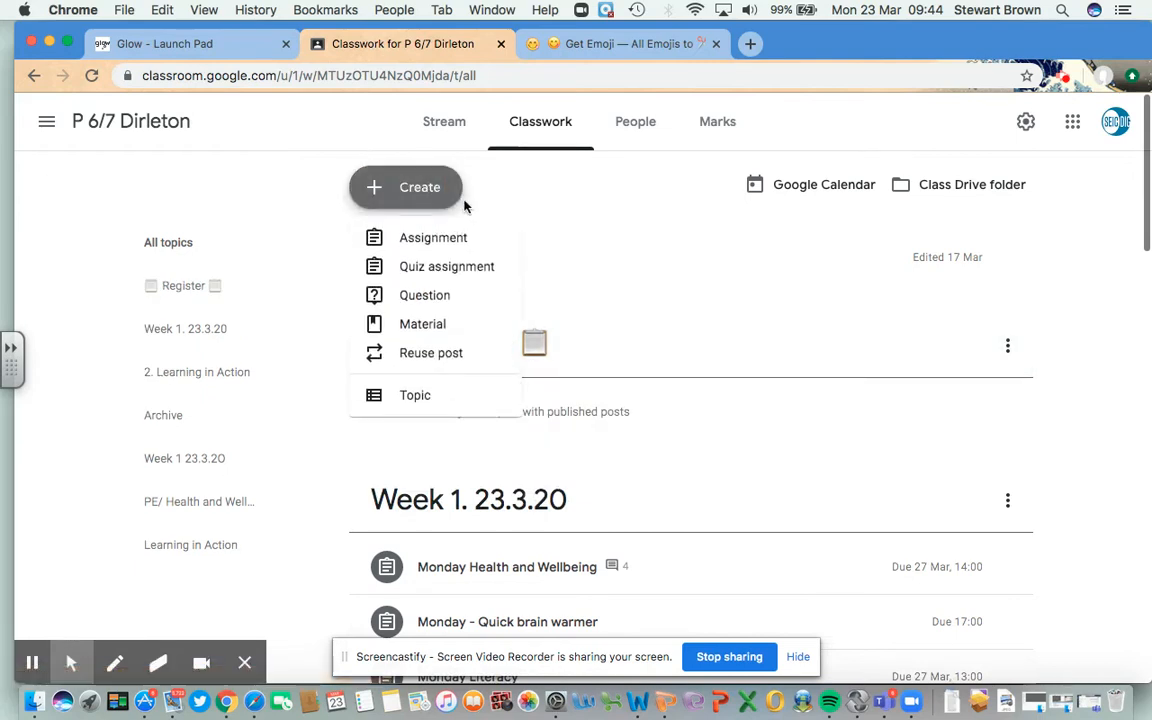
pyautogui.click(437, 238)
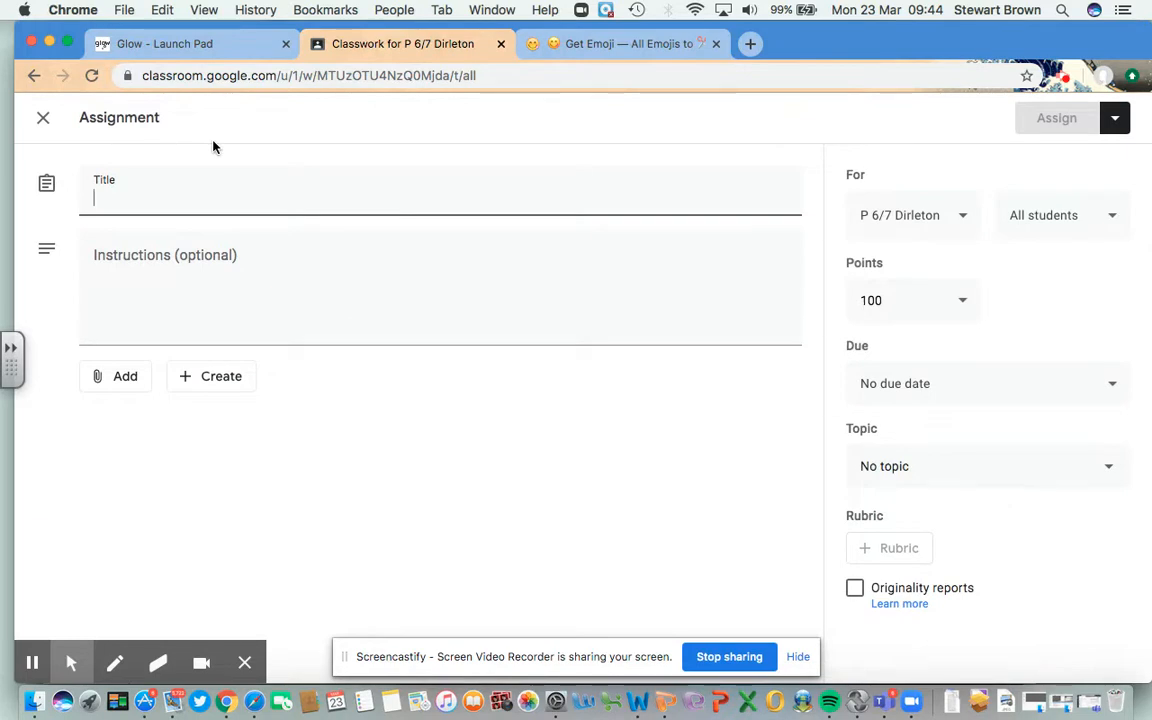
pyautogui.write('Register ')
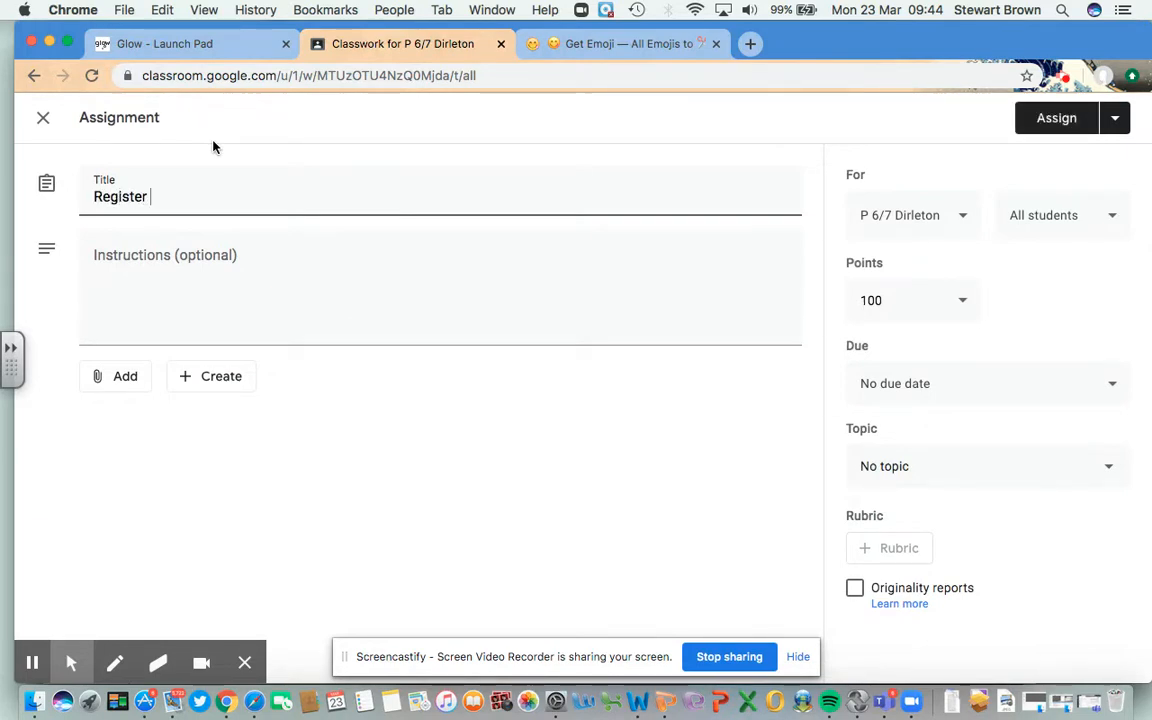
pyautogui.write('Monday 23r')
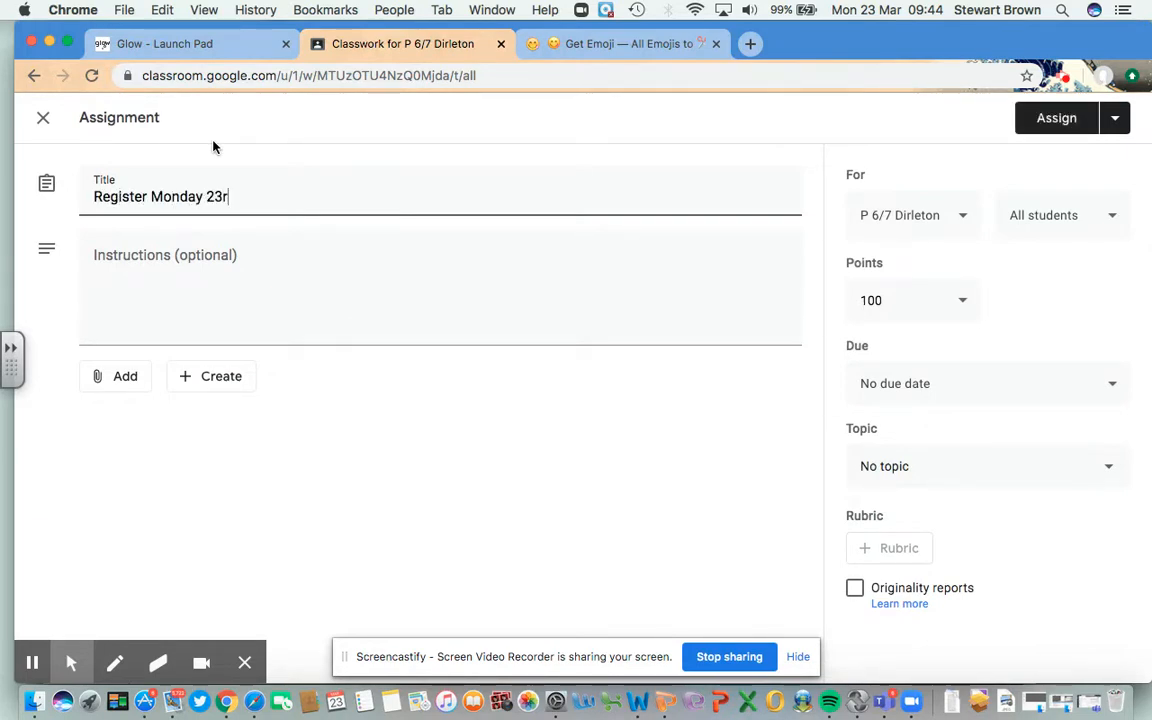
pyautogui.write('d March')
# - Write instructions: "Please take a moment to complete today's register. This is being used to help us understanding how many of our students are accessing this online learning."
pyautogui.click(167, 249)
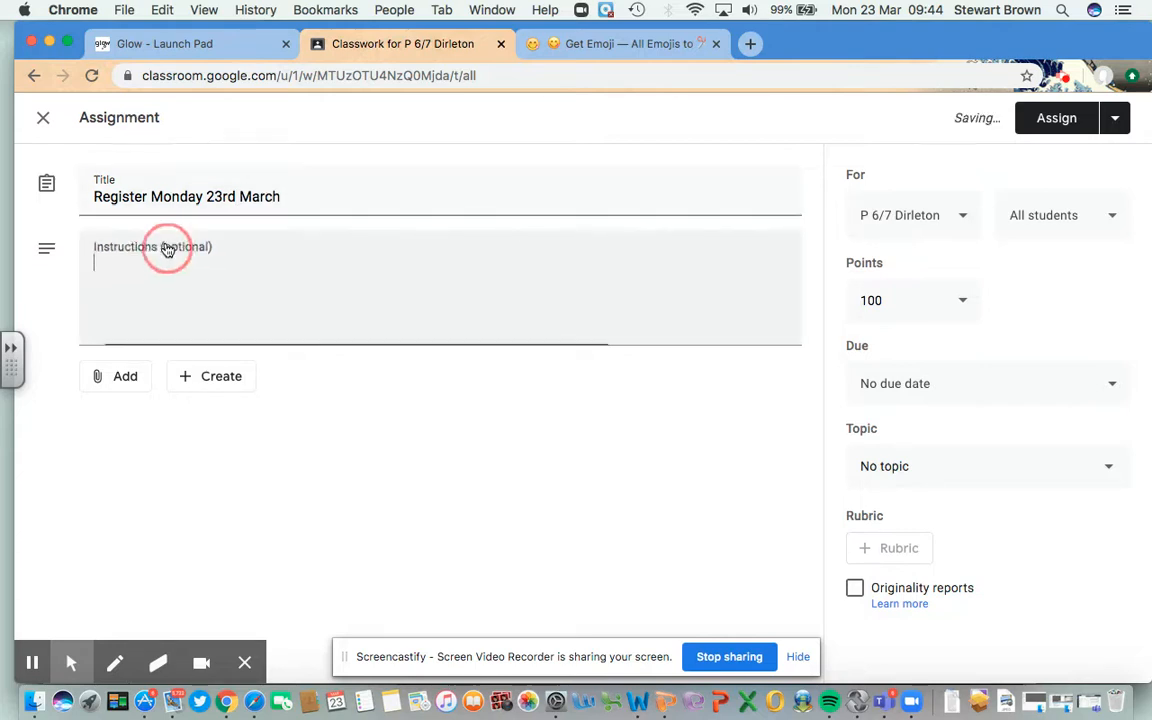
pyautogui.write('Please')
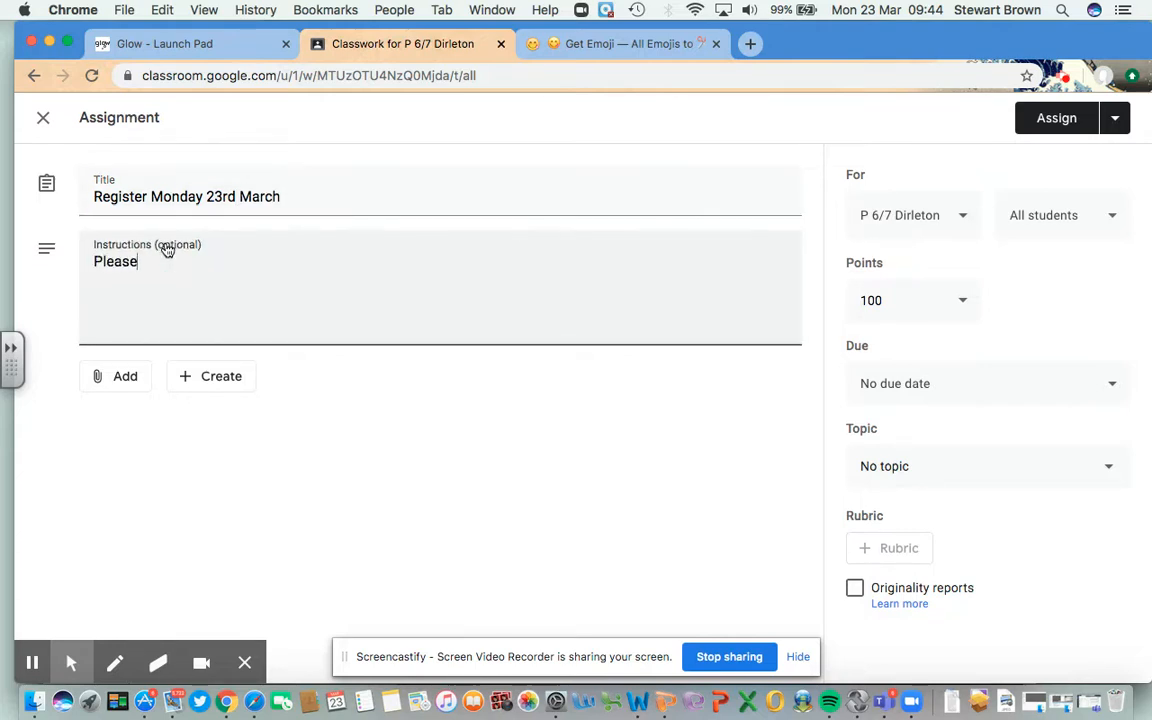
pyautogui.write(' take a moment to')
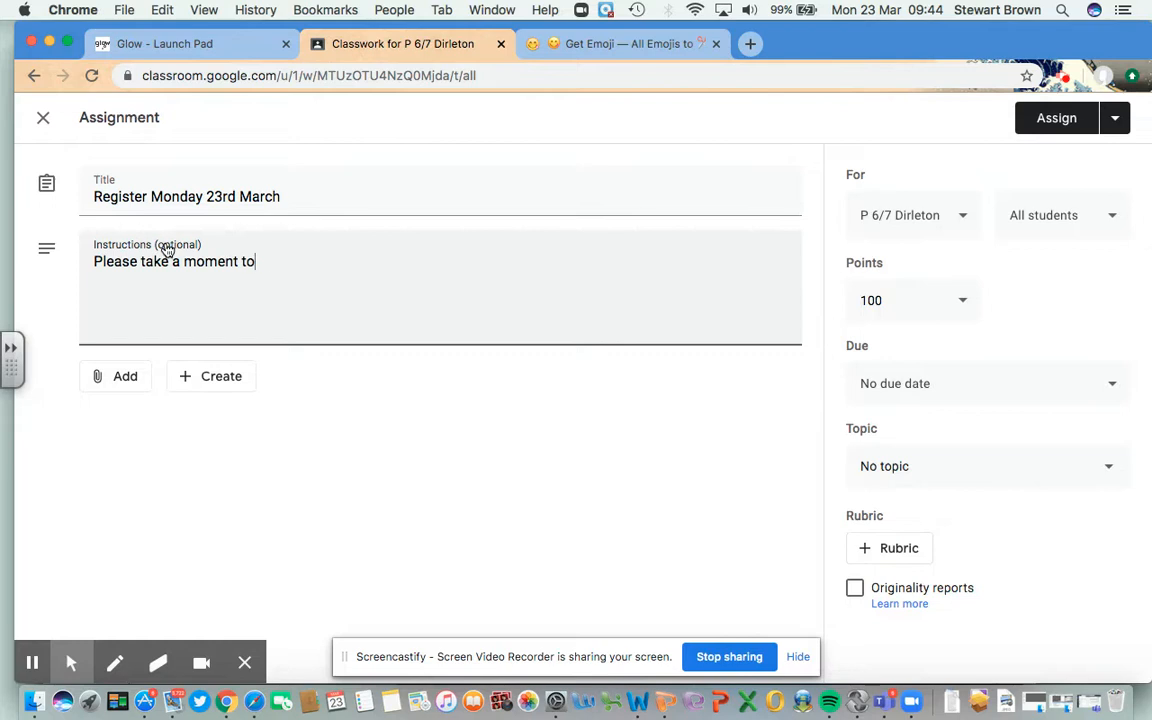
pyautogui.write(' complete today')
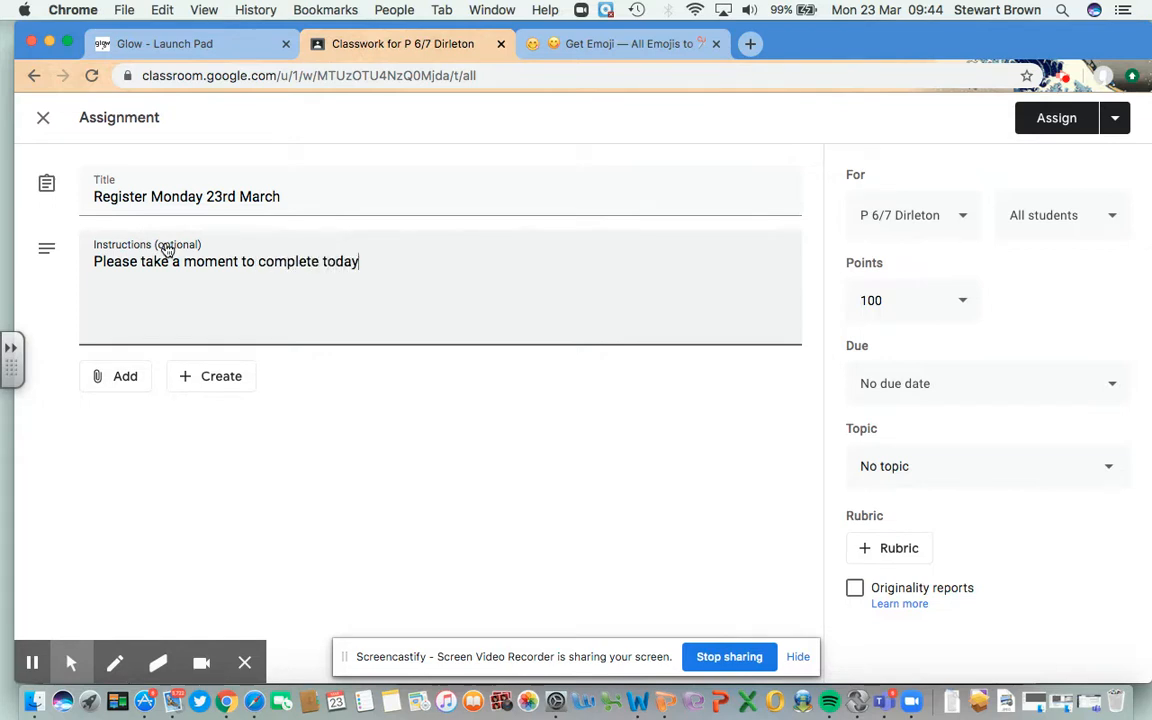
pyautogui.write("'s register. This is being used to help us understanding how many")
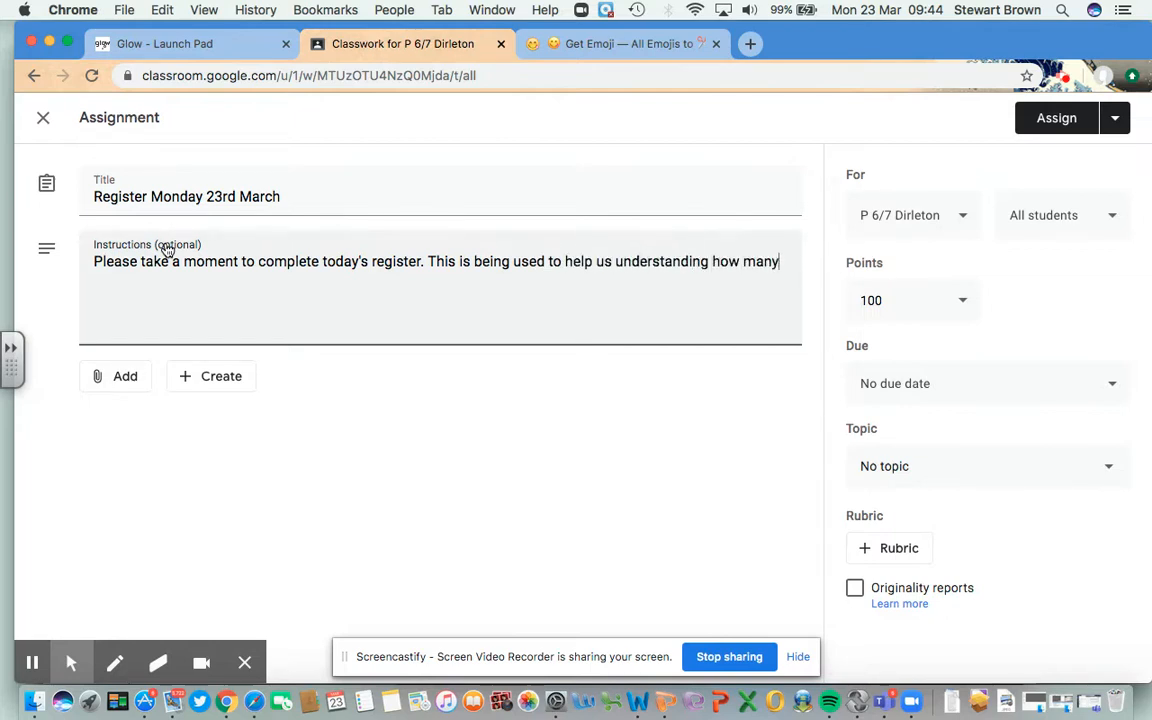
pyautogui.write(' of our students are acc')
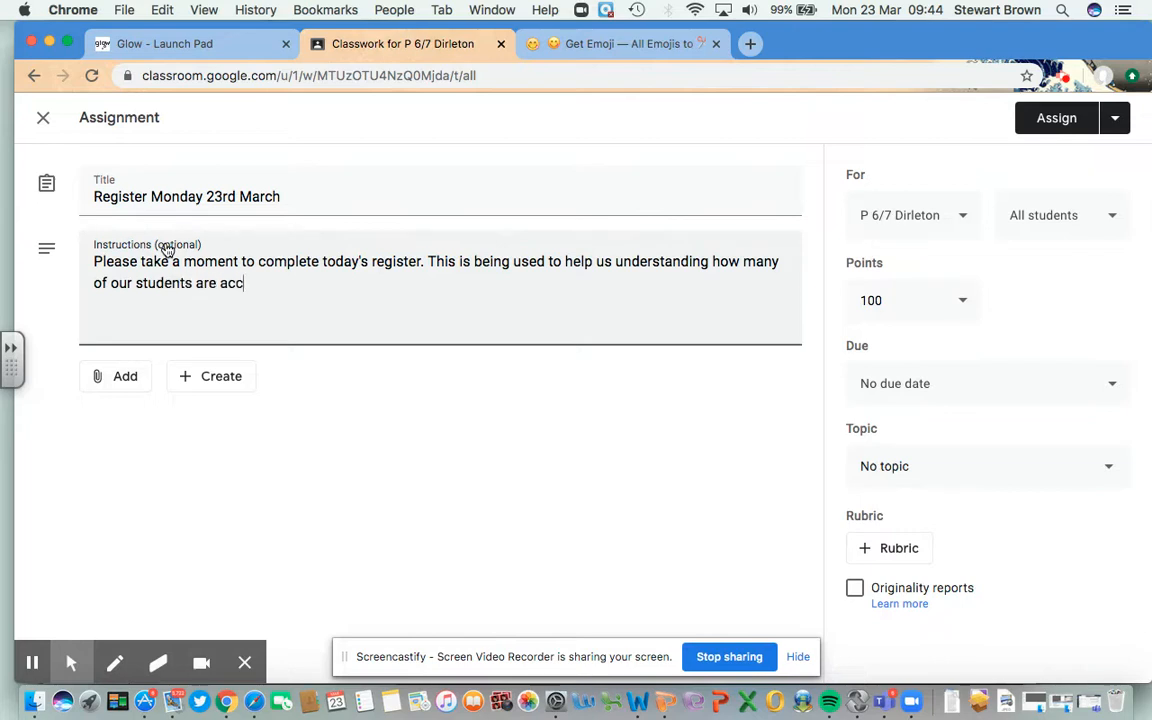
pyautogui.write('essing this online learning.')
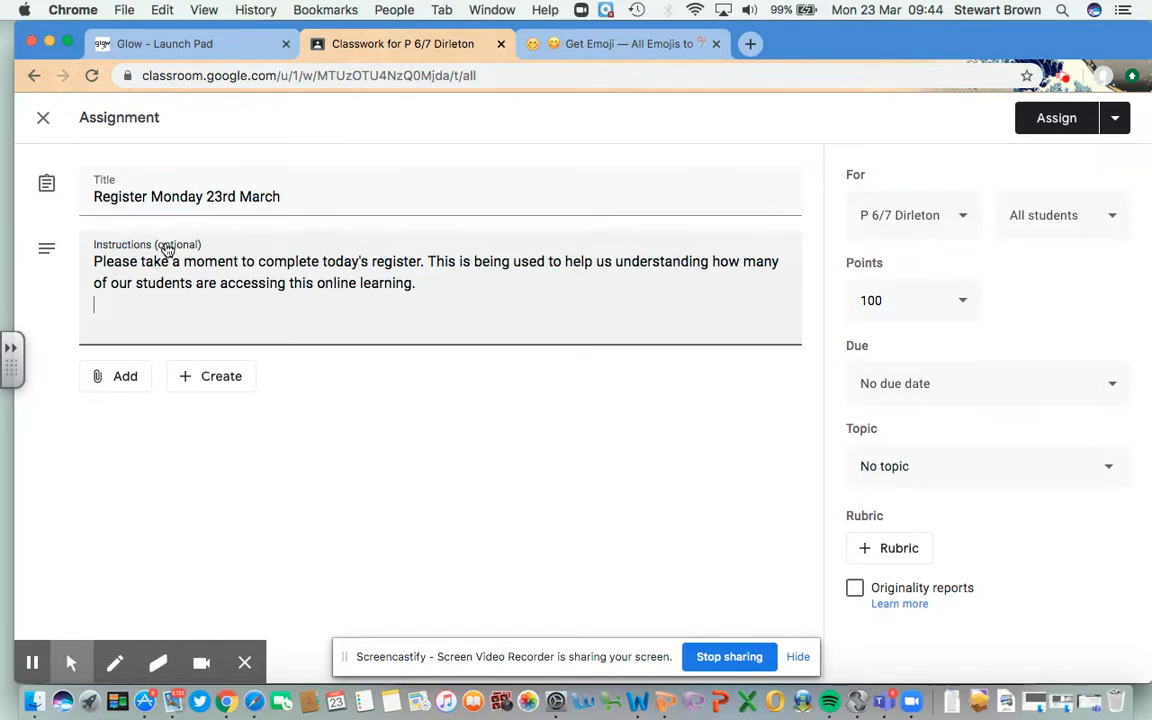
# - Add a second paragraph: "Please don't worry if you miss a day or more. We understand that online learning is not the only way to learn at home."
pyautogui.press('Return')
pyautogui.press('Return')
pyautogui.write("Please don't worry if you miss")
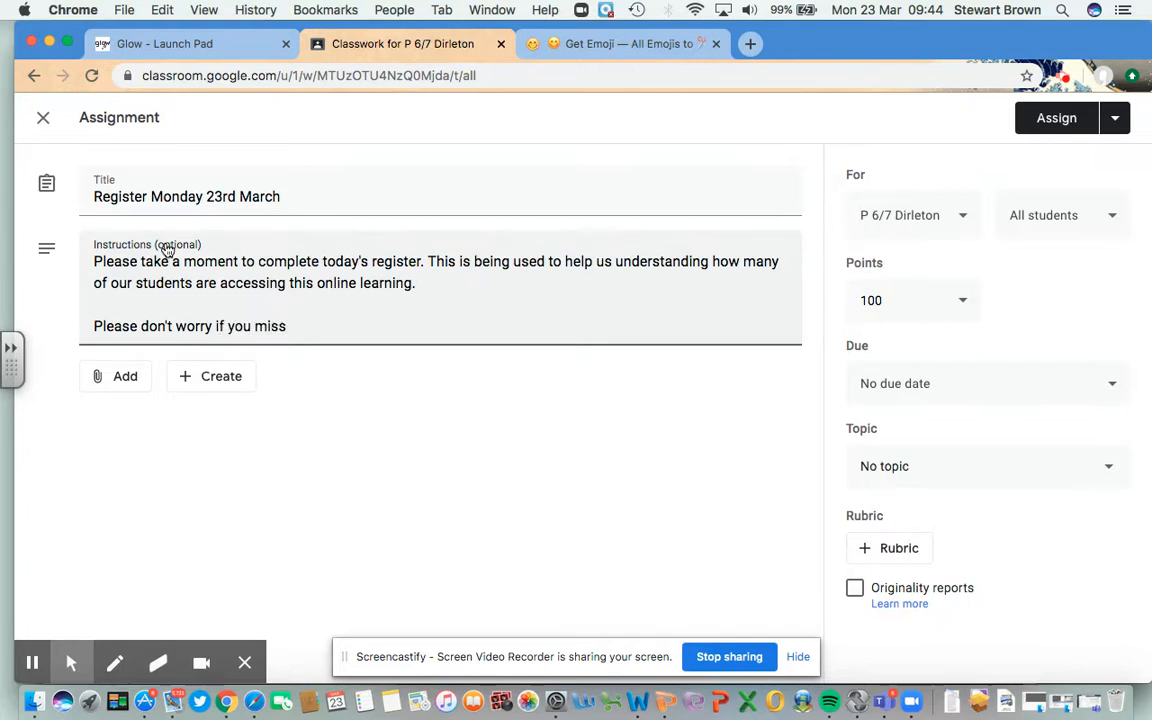
pyautogui.write(' a day or more. We understa')
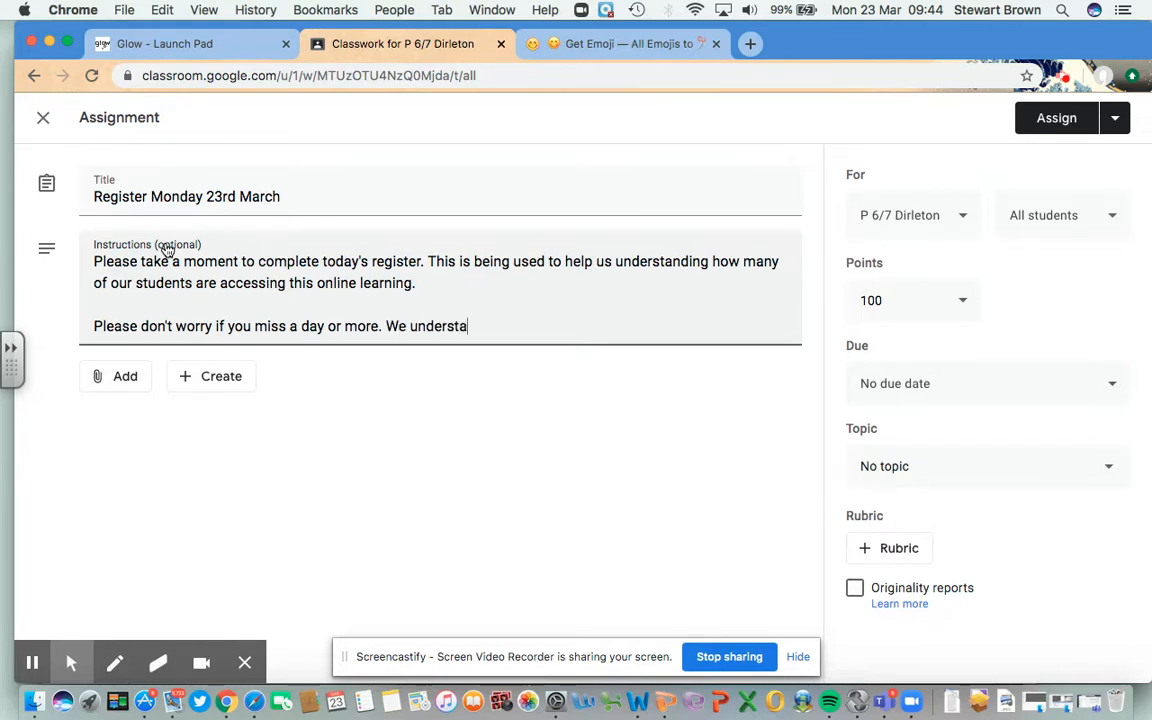
pyautogui.write('ndithat online lea')
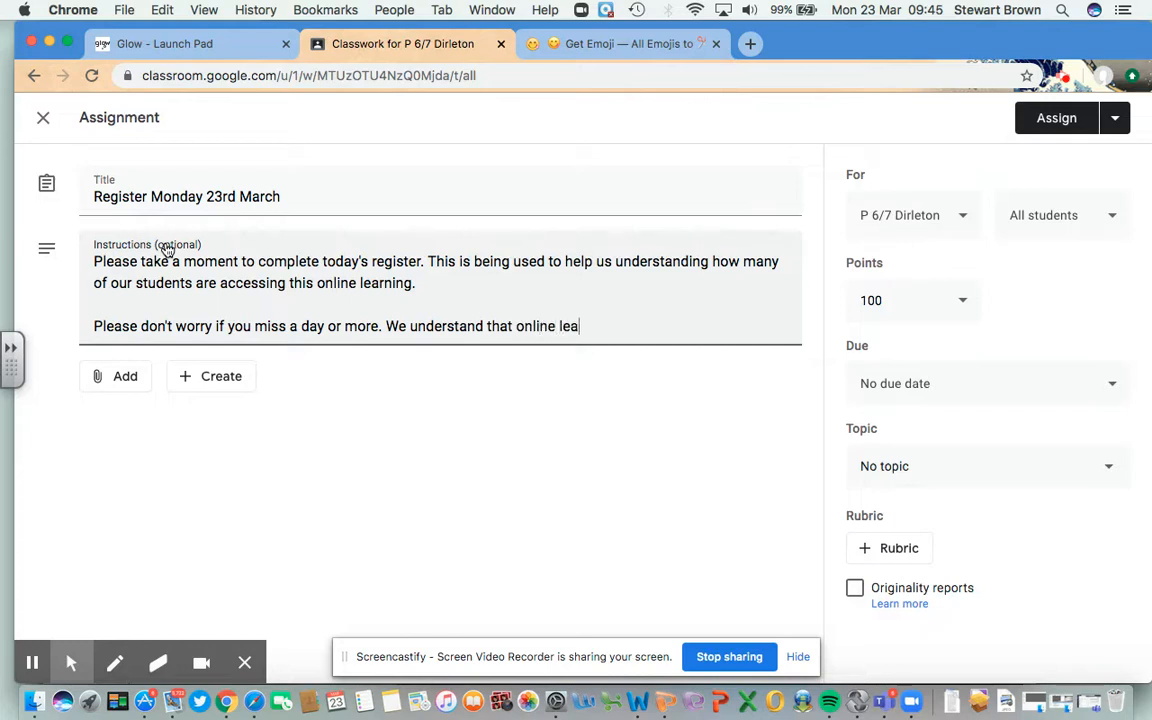
pyautogui.write('rning is not the onl')
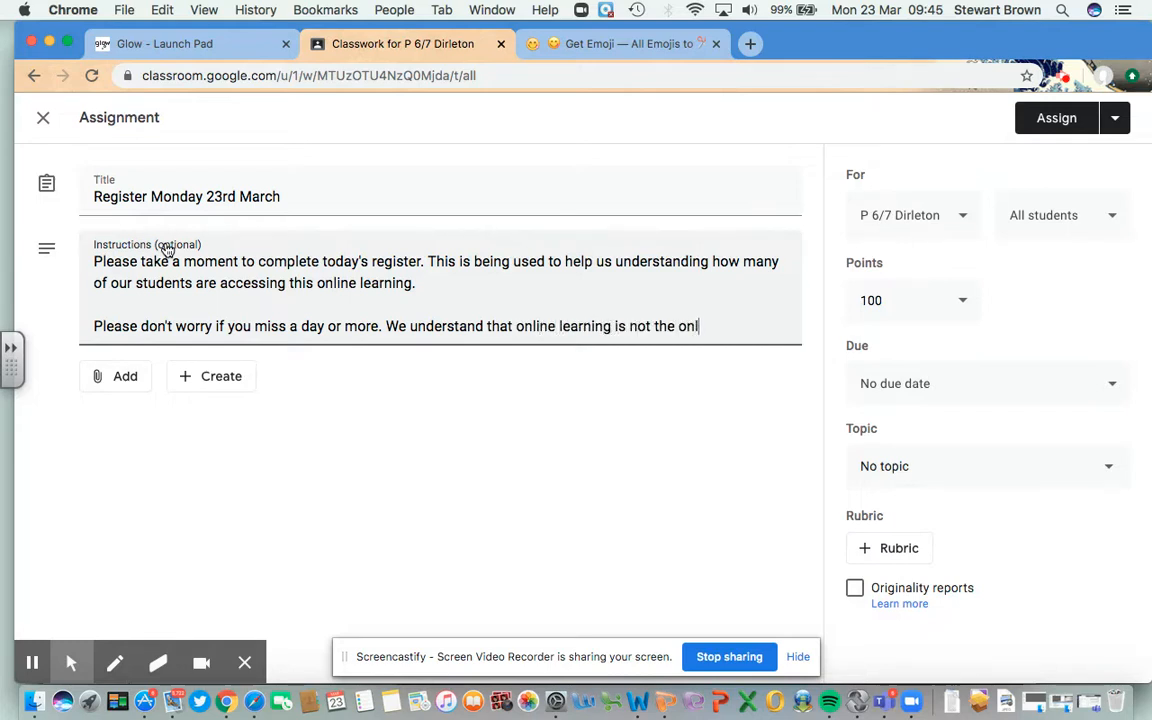
pyautogui.write('y way to learn at home.')
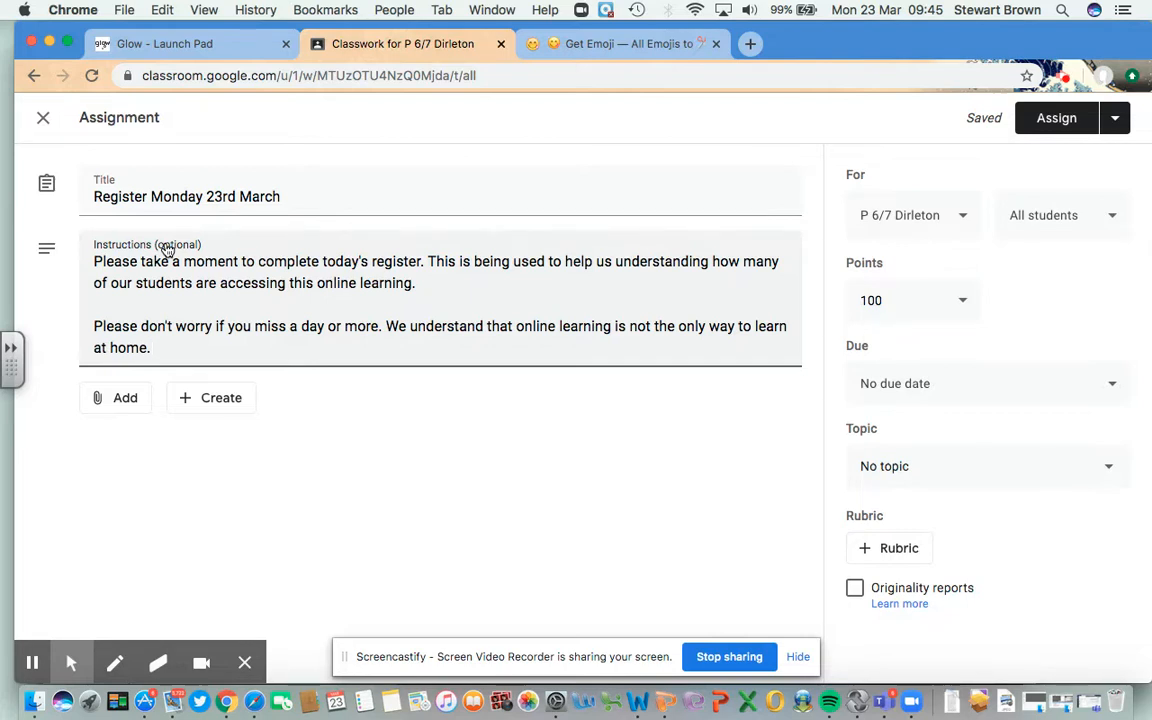
# - Create a blank Google Form attached to the register assignment
pyautogui.click(212, 405)
pyautogui.click(237, 551)
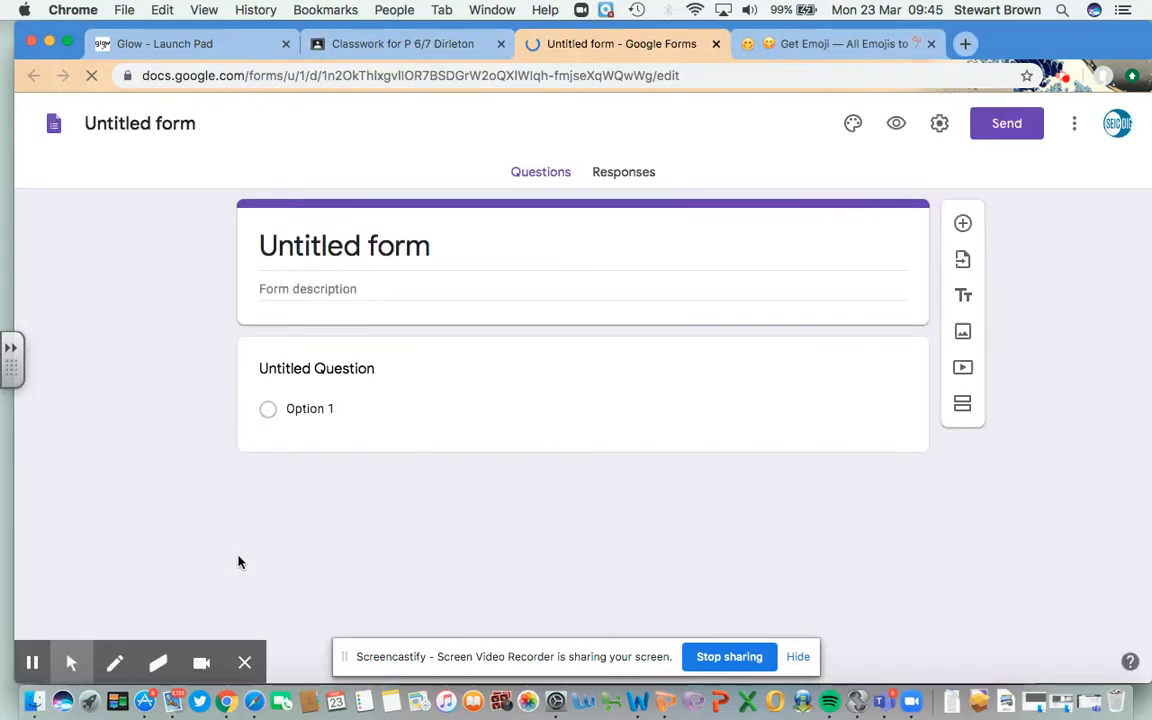
pyautogui.click(375, 249)
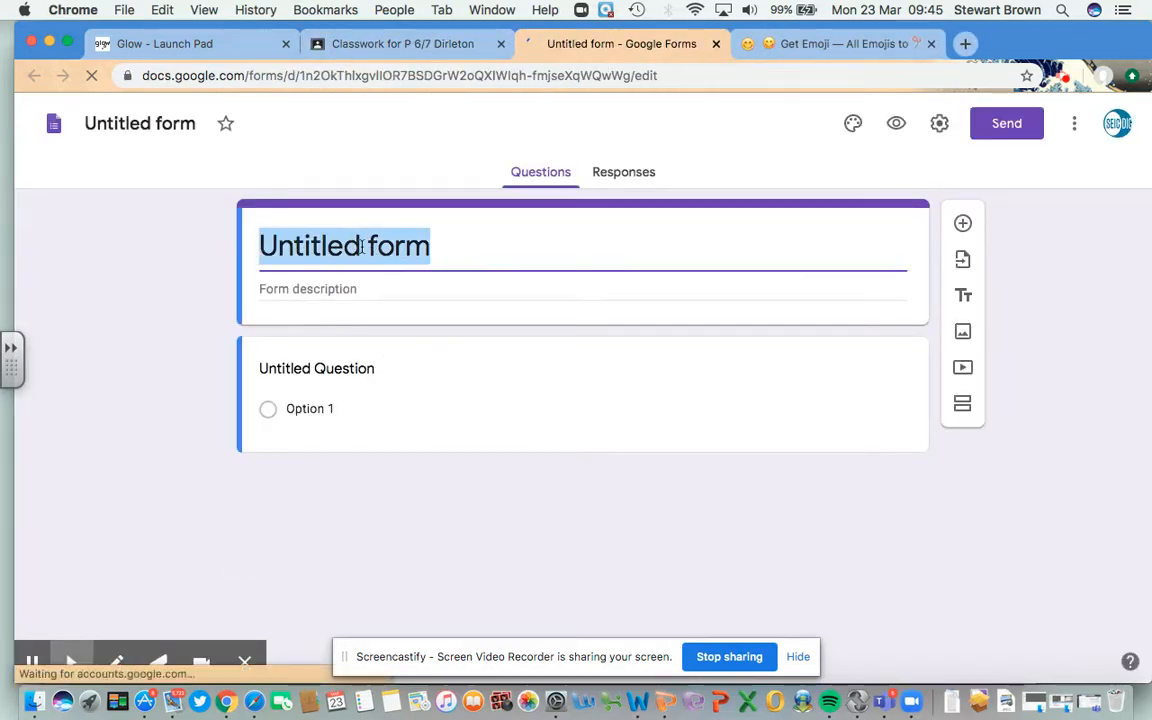
pyautogui.write('P6 /7')
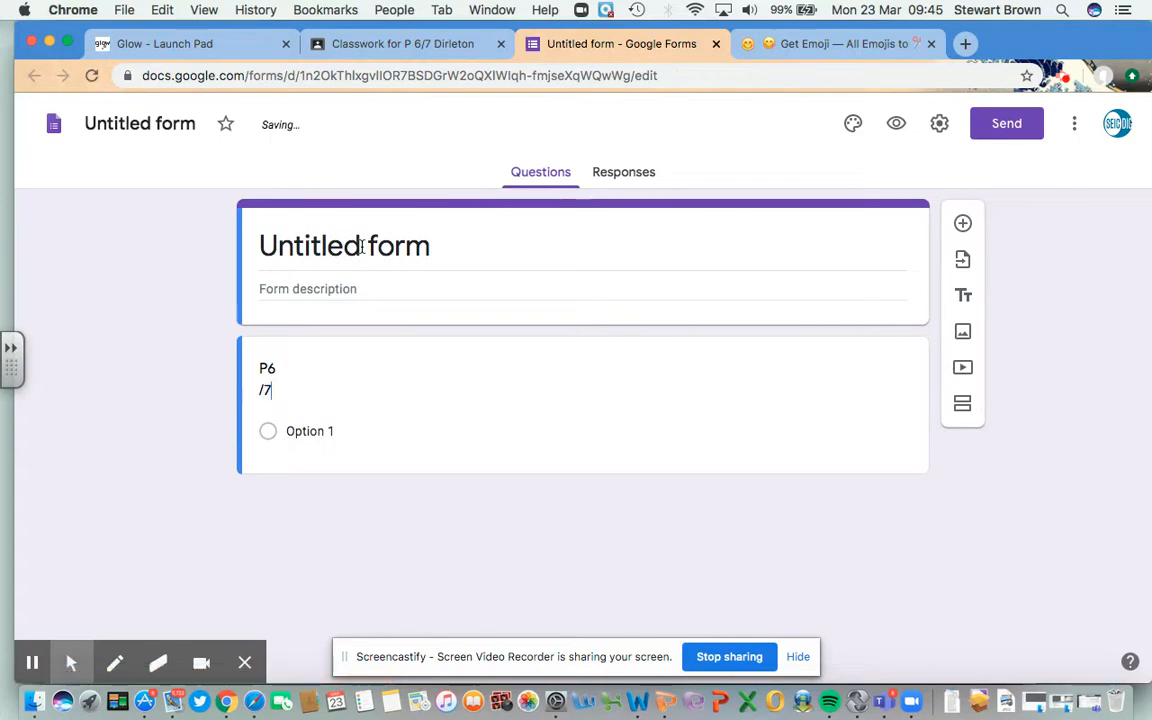
pyautogui.press('BackSpace')
pyautogui.press('BackSpace')
pyautogui.press('BackSpace')
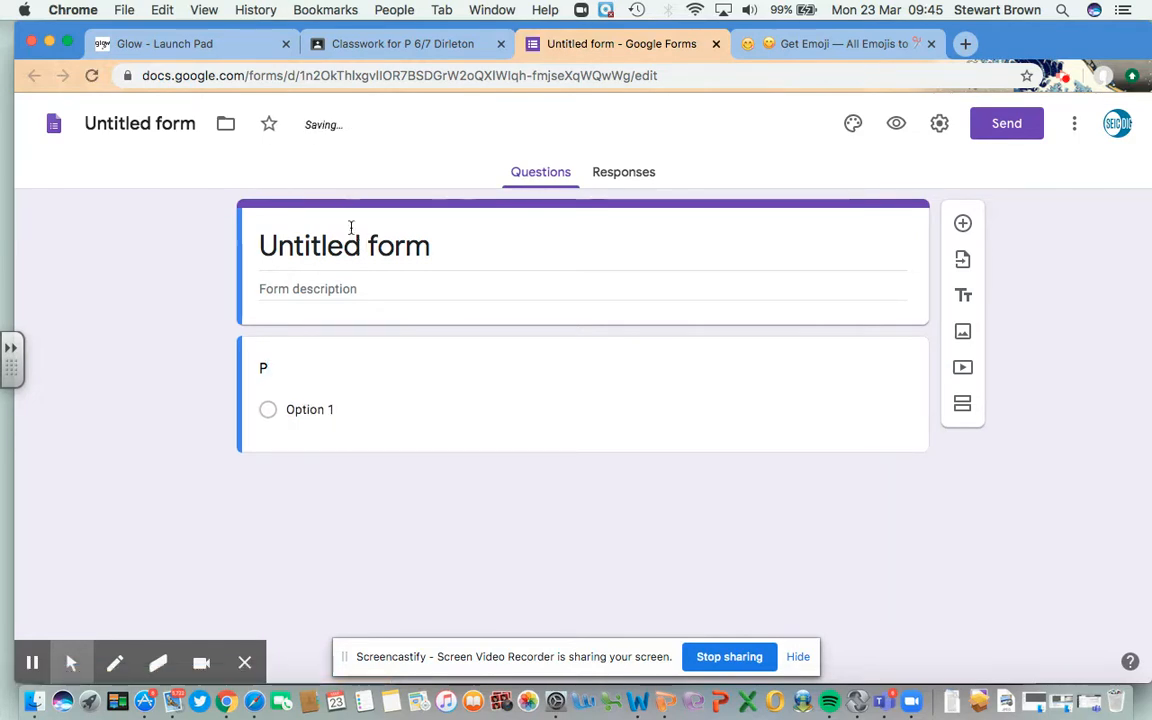
# - Title the form "P6/7 Register: Monday 23rd March"
pyautogui.click(348, 236)
pyautogui.write('P6/7 ')
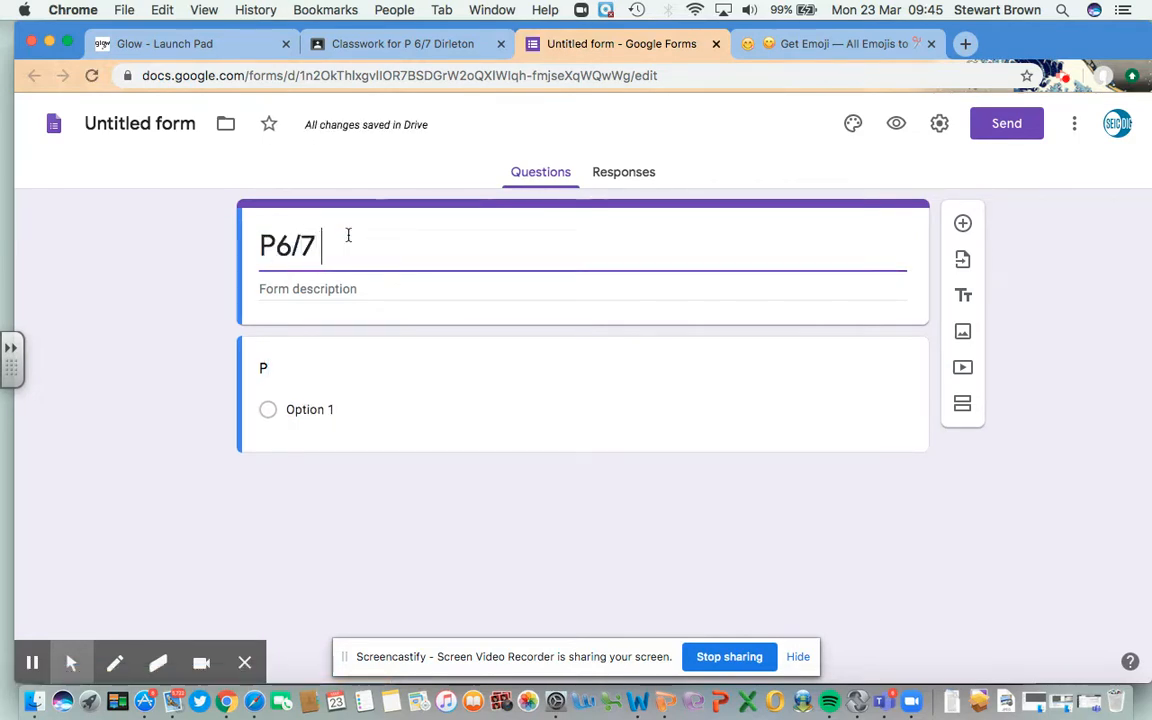
pyautogui.write('Register')
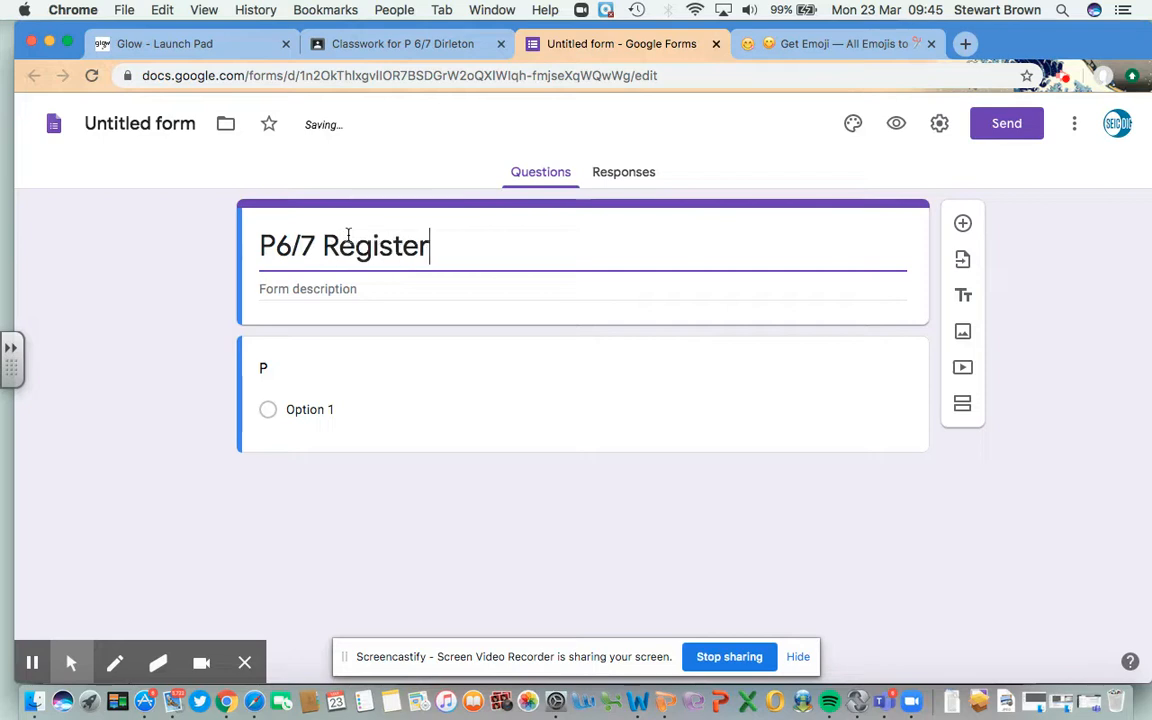
pyautogui.write(': Monday ')
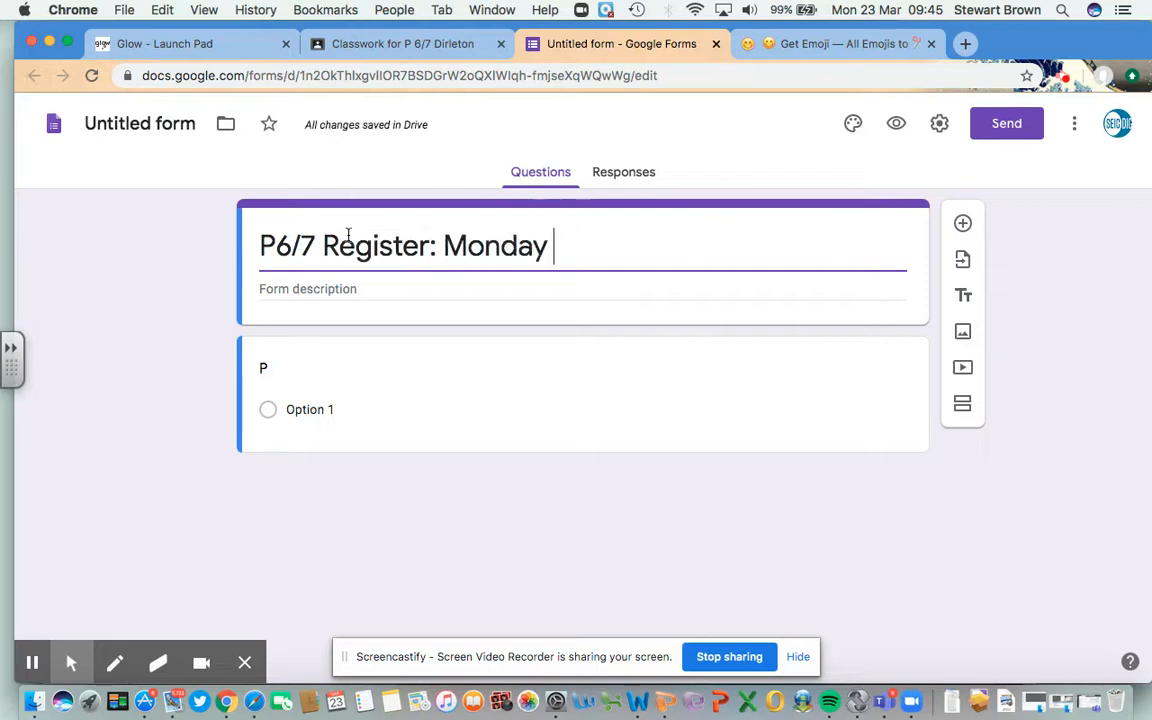
pyautogui.write('23rd ')
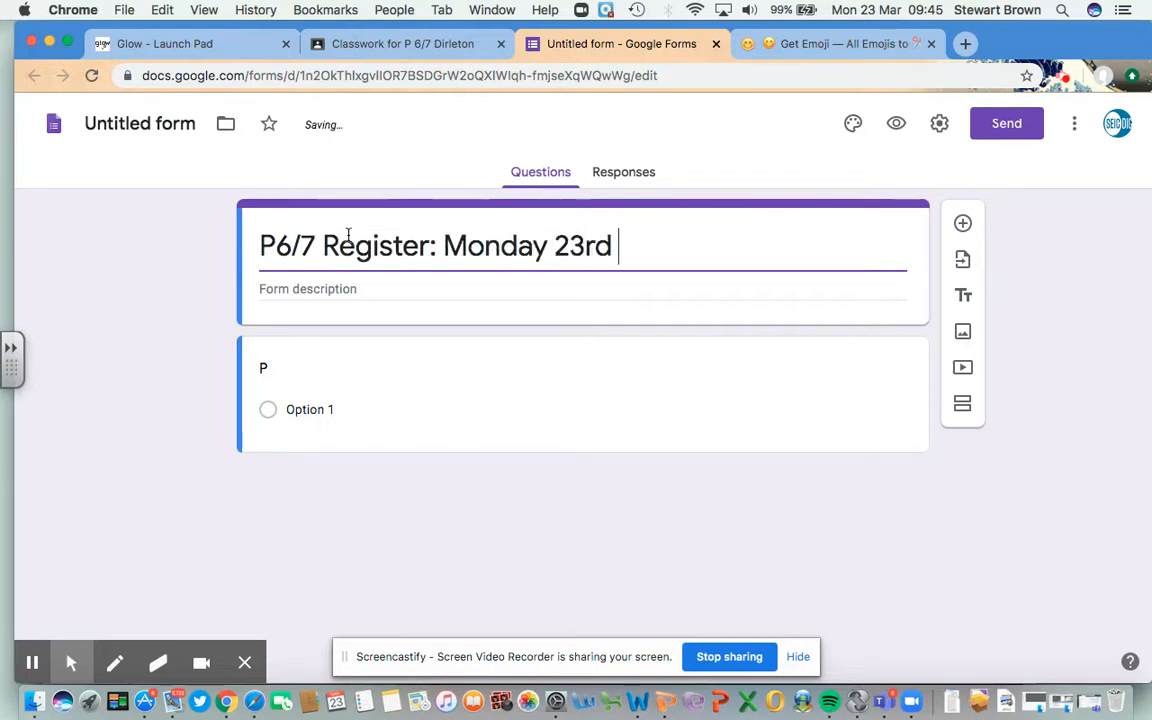
pyautogui.write('March')
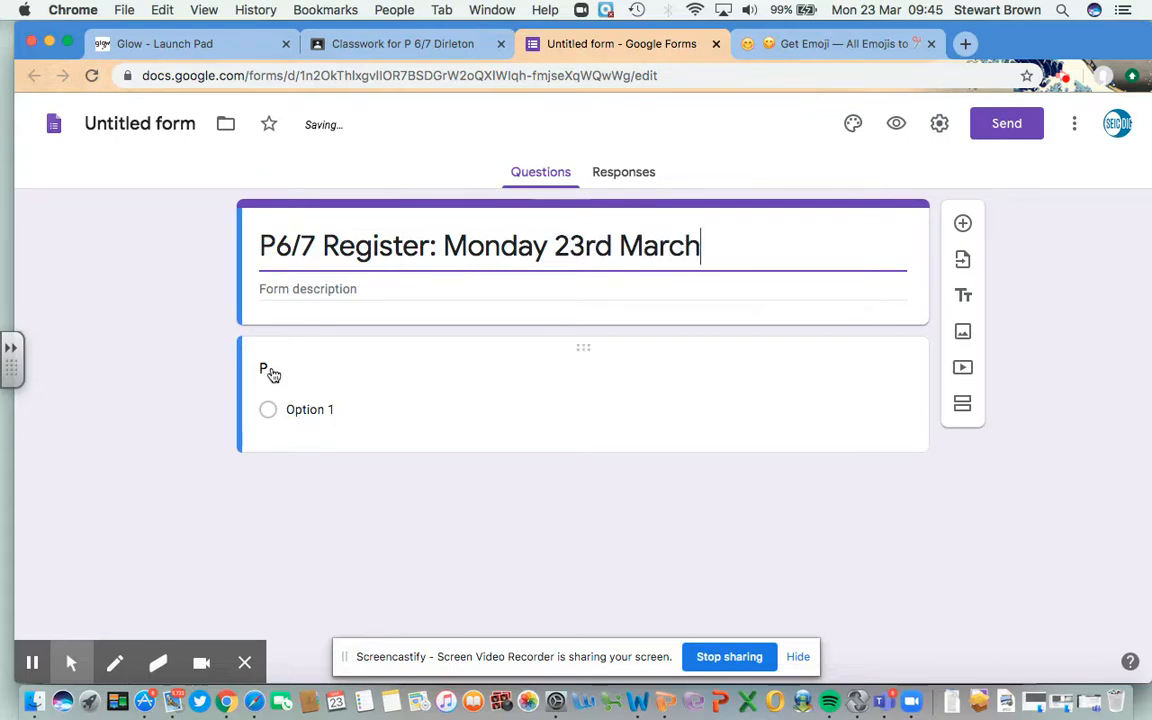
# - Change the first question to "Name:" with short answer as its question type
pyautogui.click(272, 373)
pyautogui.write('Name:')
pyautogui.click(862, 395)
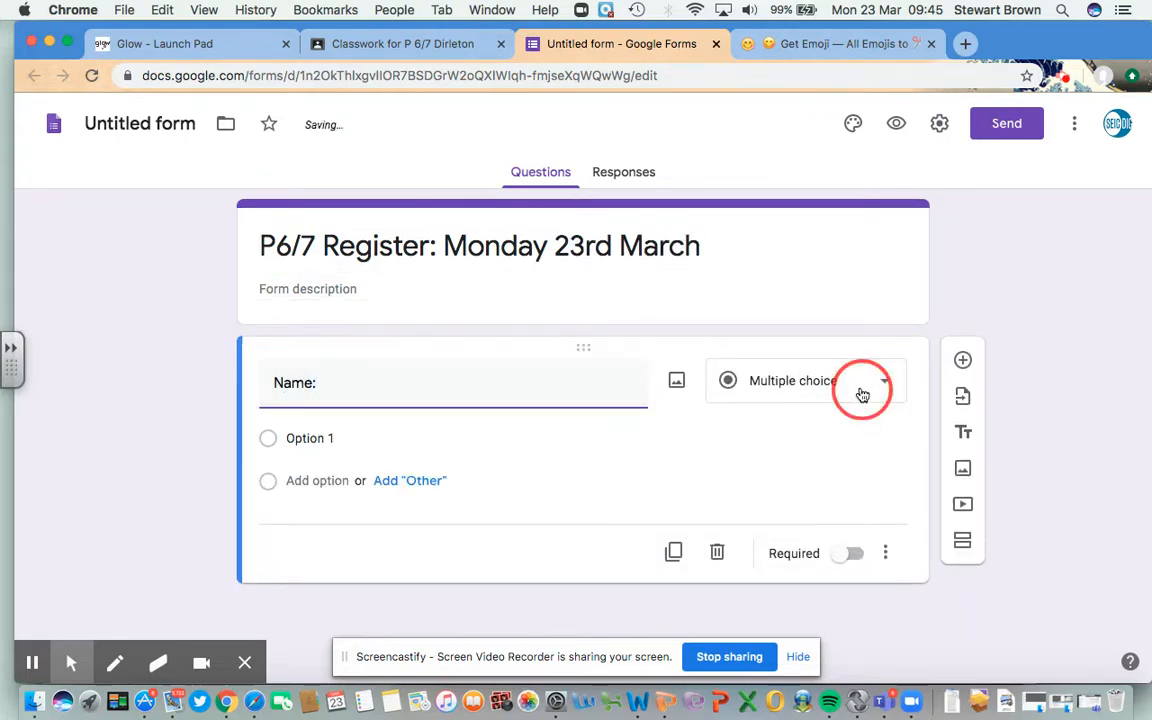
pyautogui.click(812, 142)
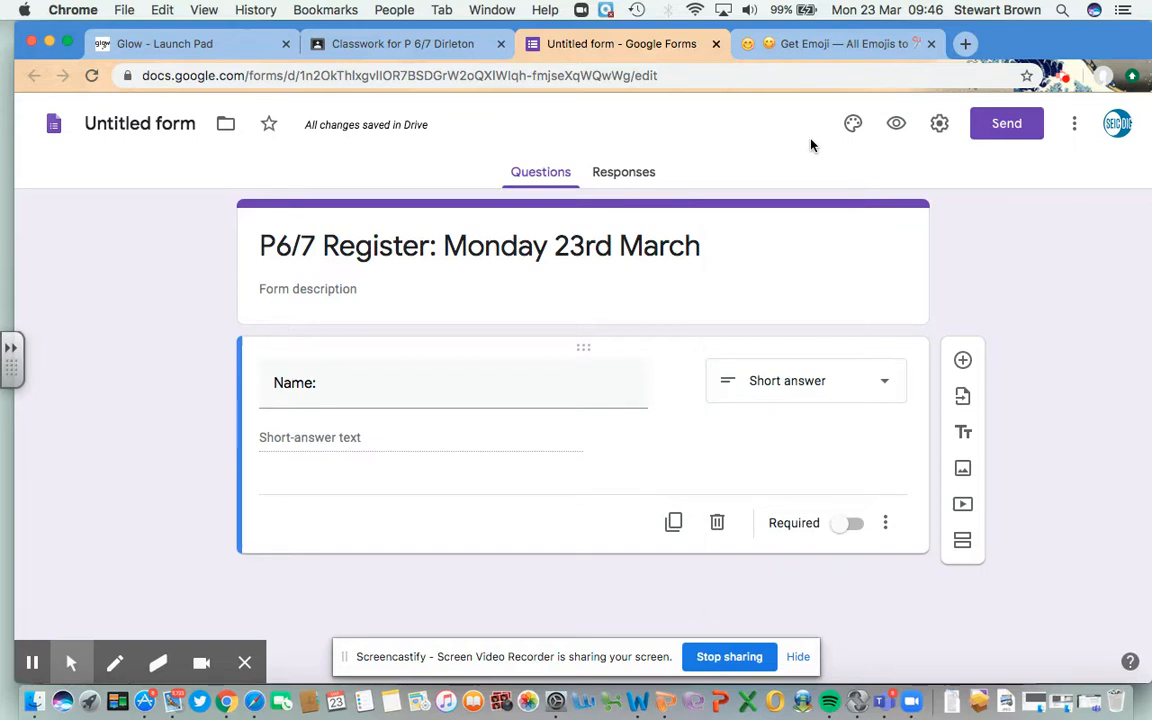
# - Try multiple choice as the type of the "Name:" question and select its first option's text
pyautogui.click(815, 387)
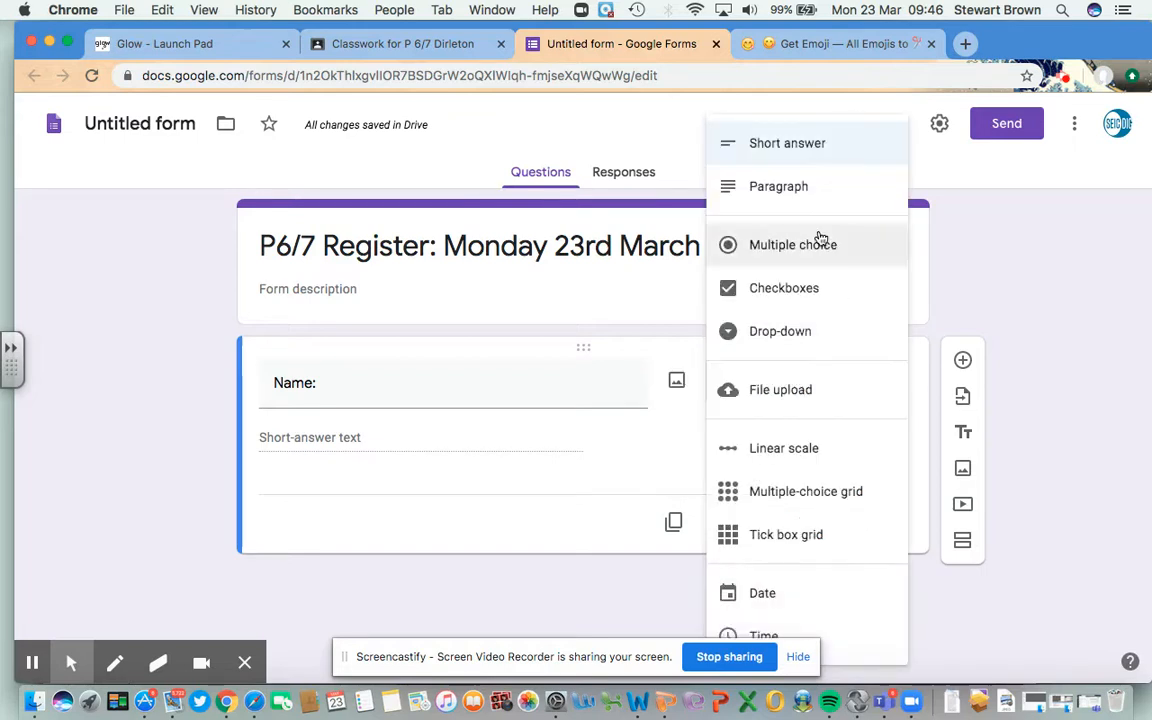
pyautogui.click(828, 250)
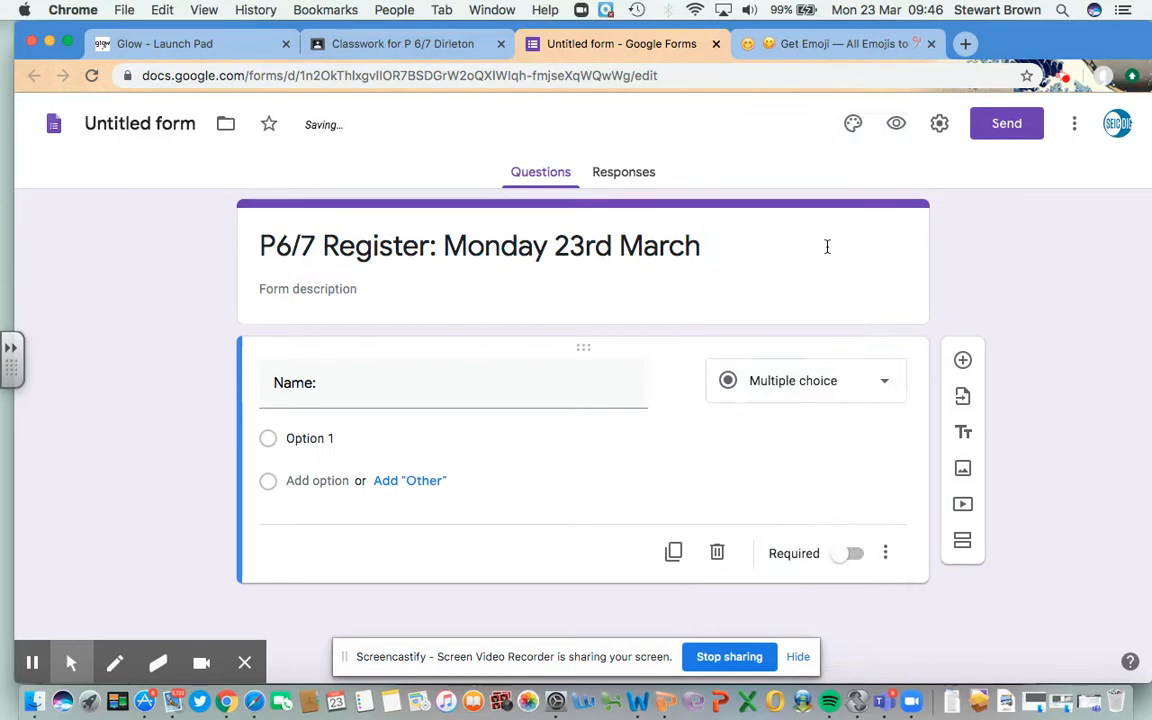
pyautogui.click(299, 437)
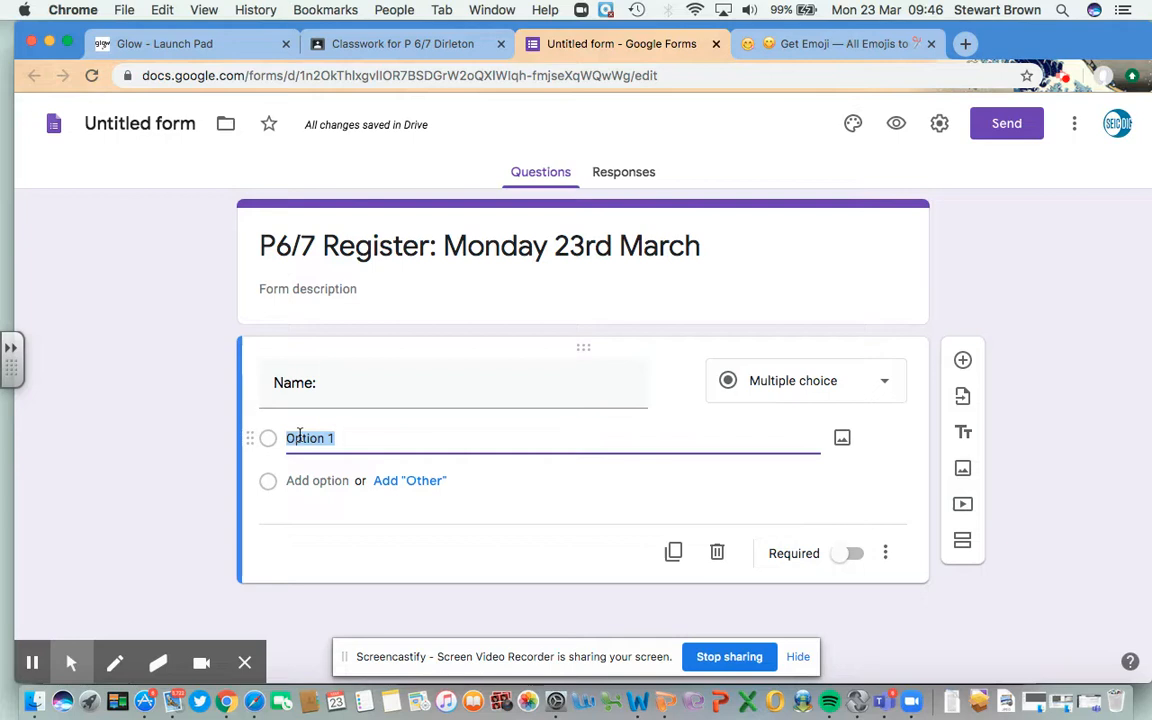
# - Set the "Name:" question to short answer and make it required
pyautogui.click(810, 373)
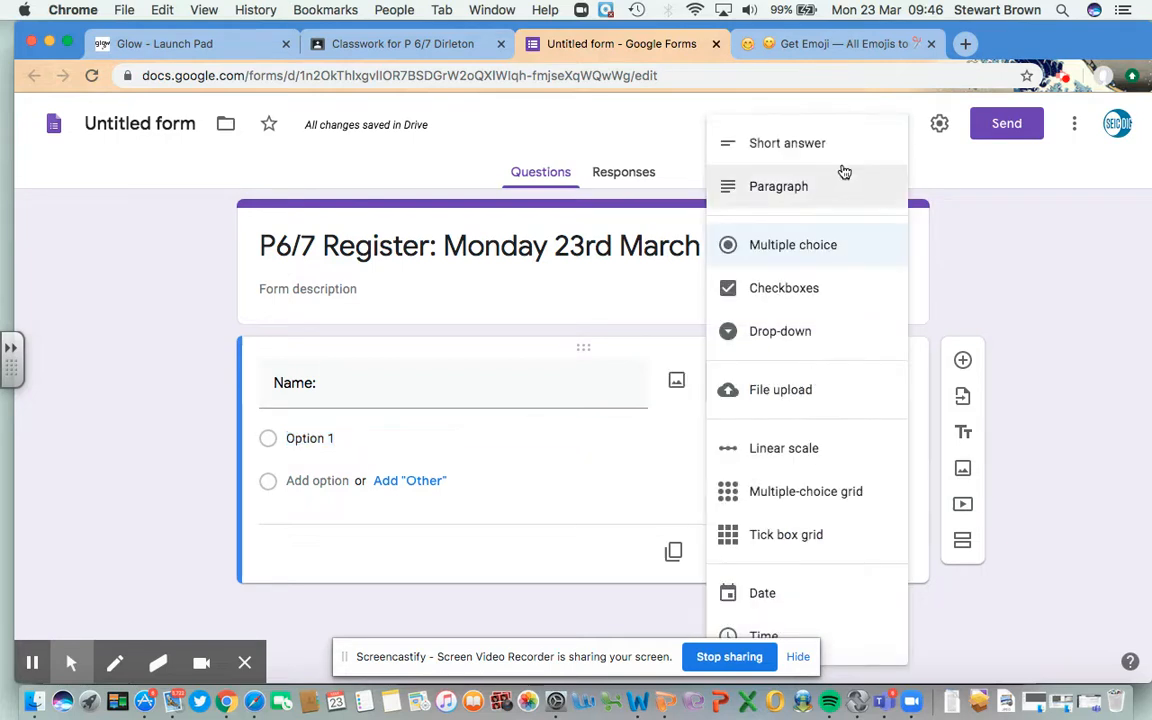
pyautogui.click(843, 156)
pyautogui.click(848, 525)
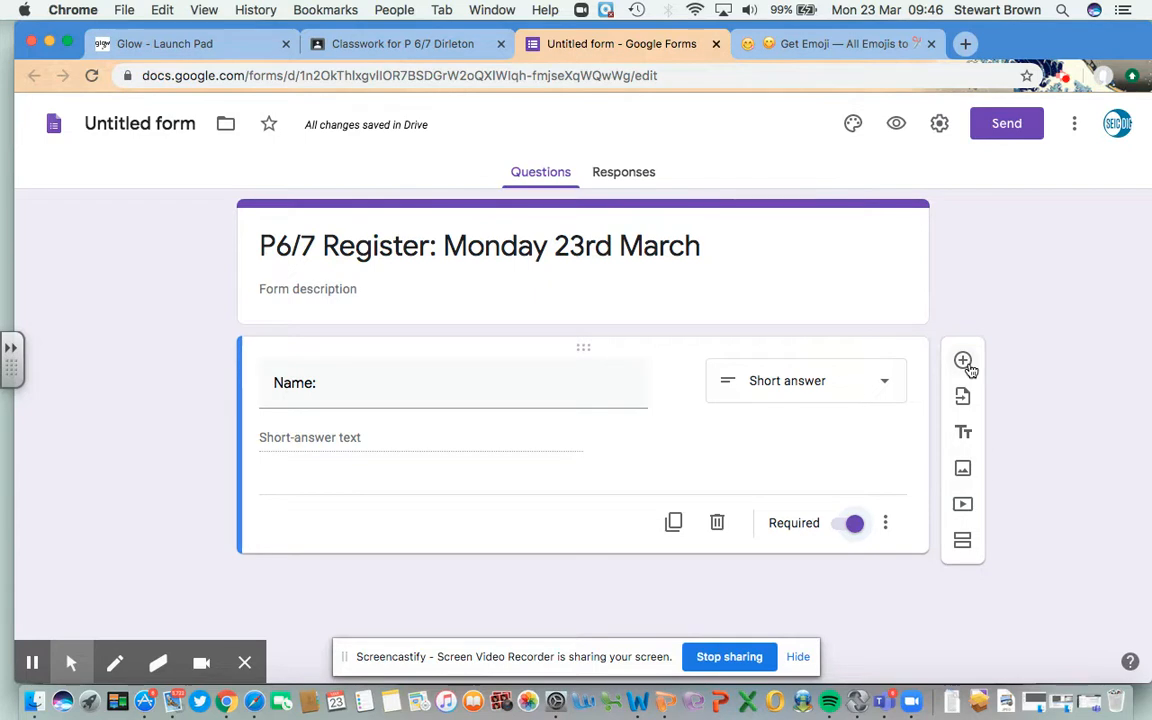
# - Add a paragraph question: "If you could have any book character as a pet, who would it be?"
pyautogui.click(963, 361)
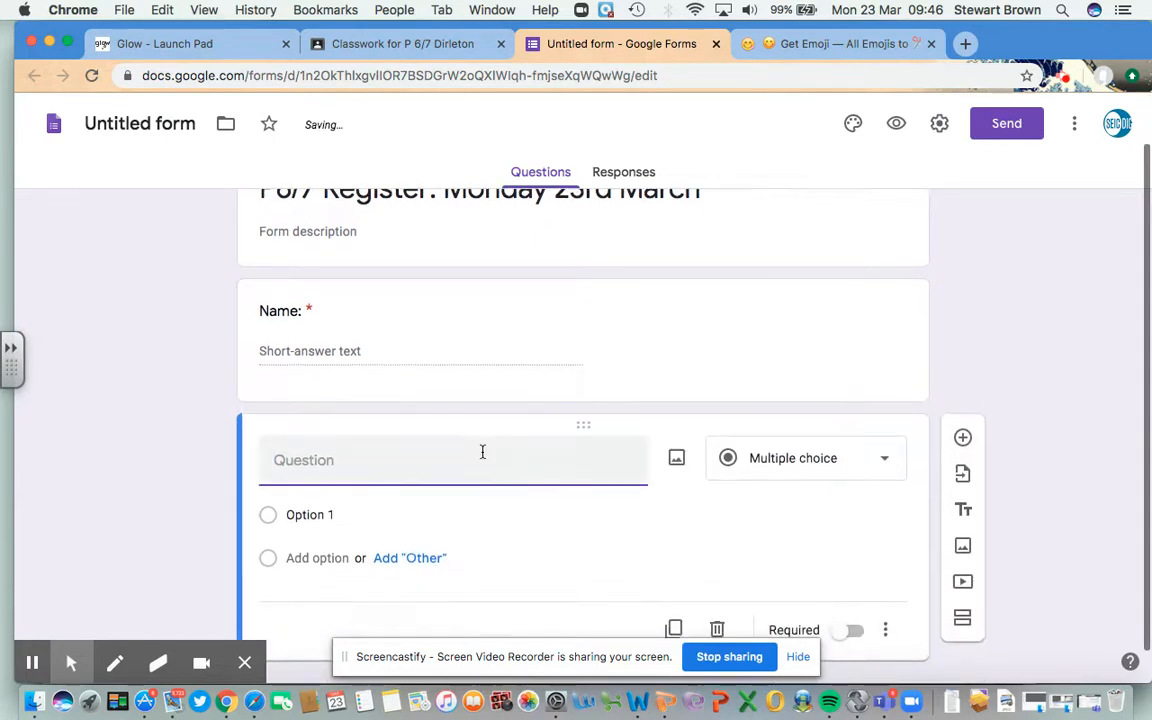
pyautogui.write('If you could have any book')
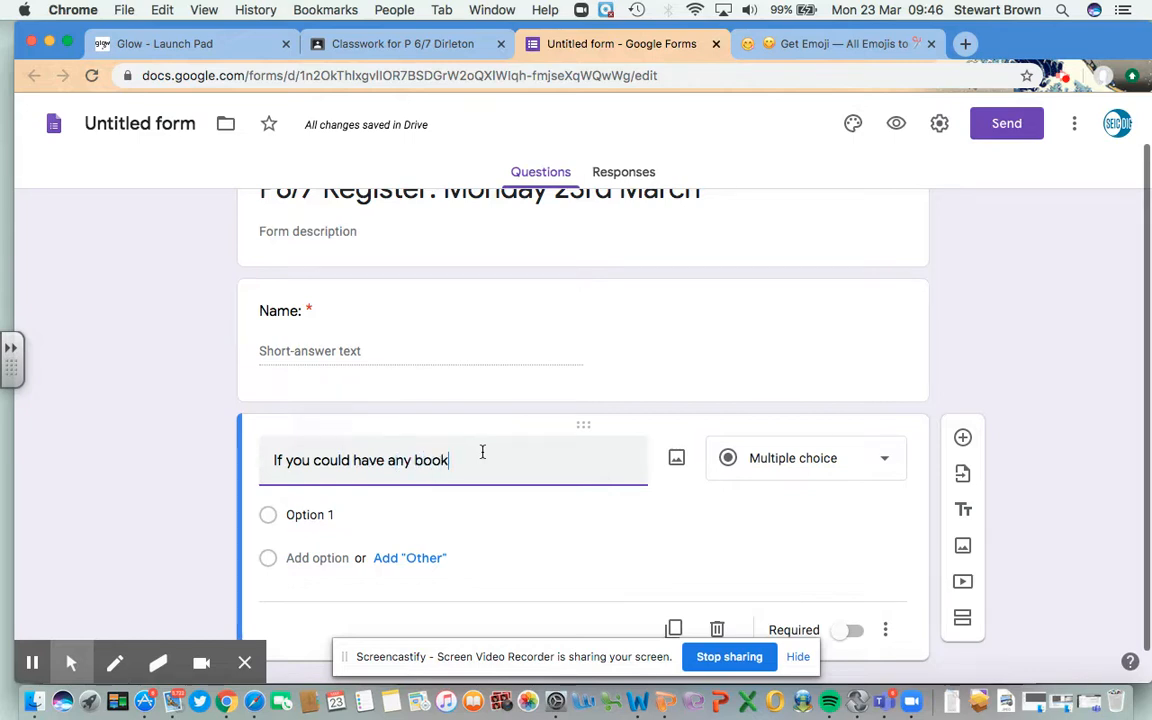
pyautogui.write(' character as a pet, w')
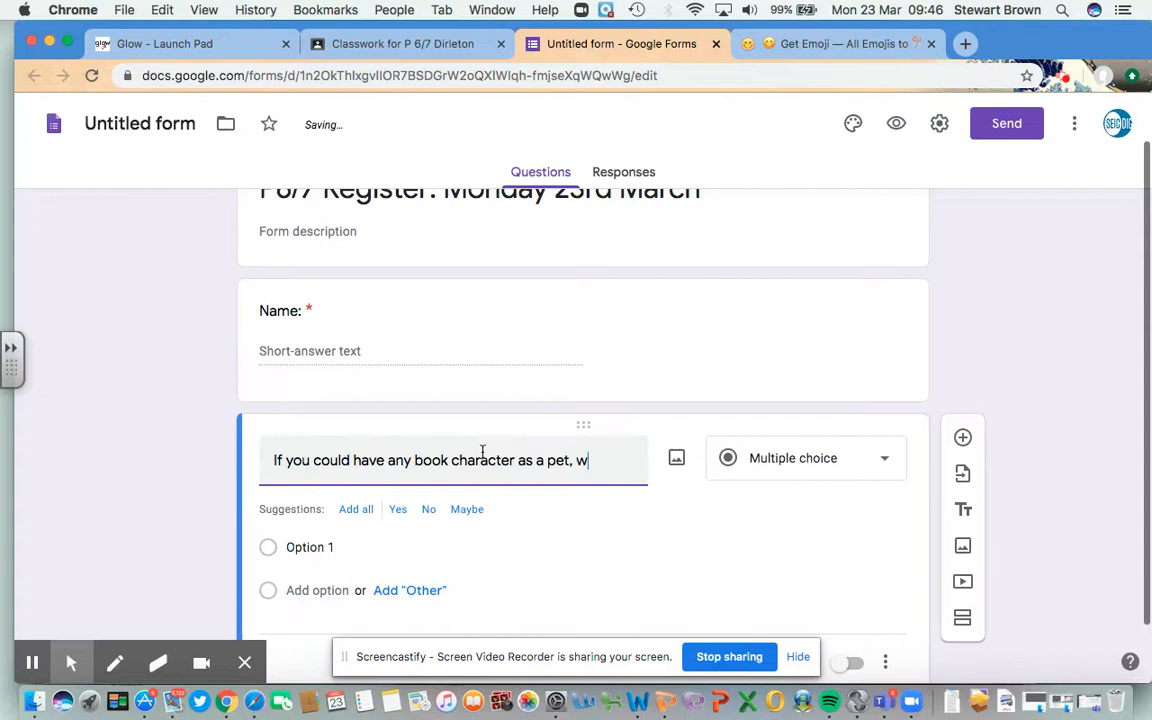
pyautogui.write('ho would it be')
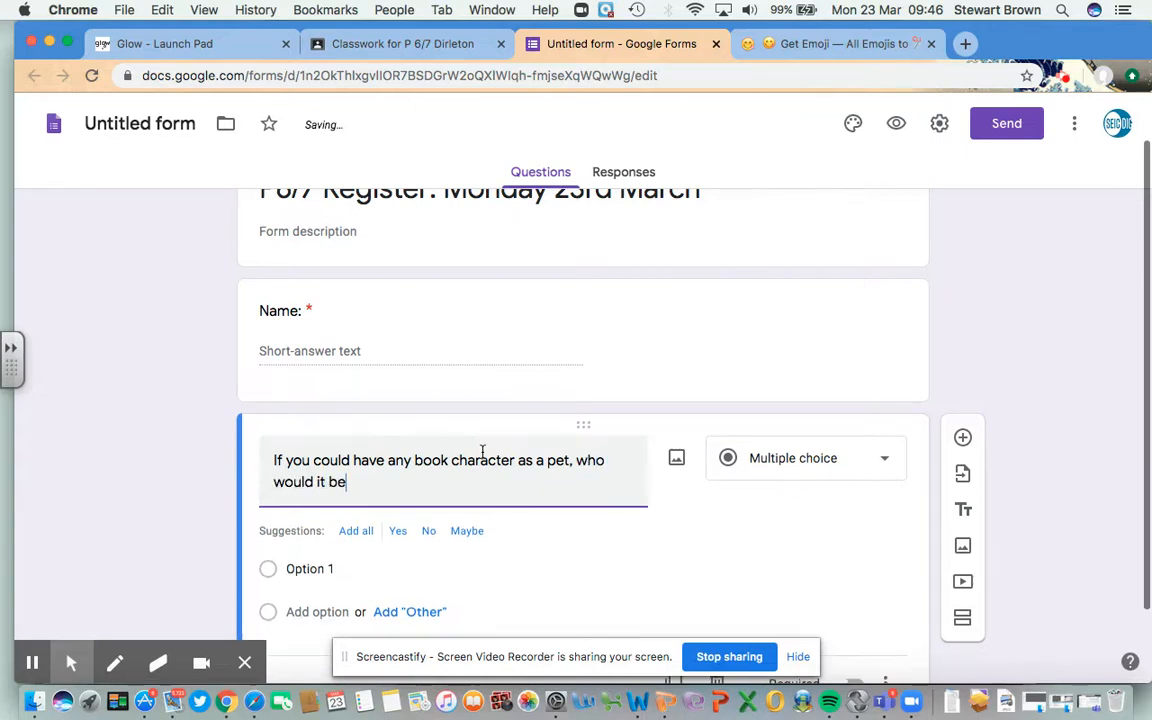
pyautogui.write('?')
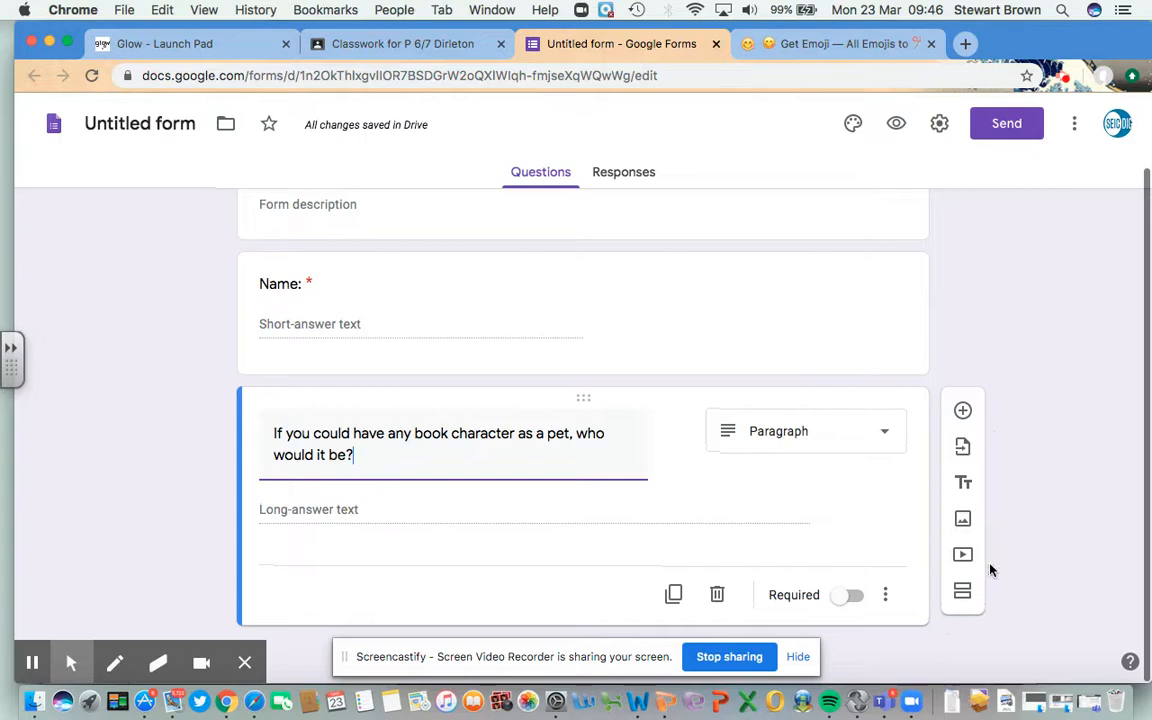
# - Add a multiple-choice question "Who would win in a race?" with "Katniss Evergreen" as its first option
pyautogui.click(964, 412)
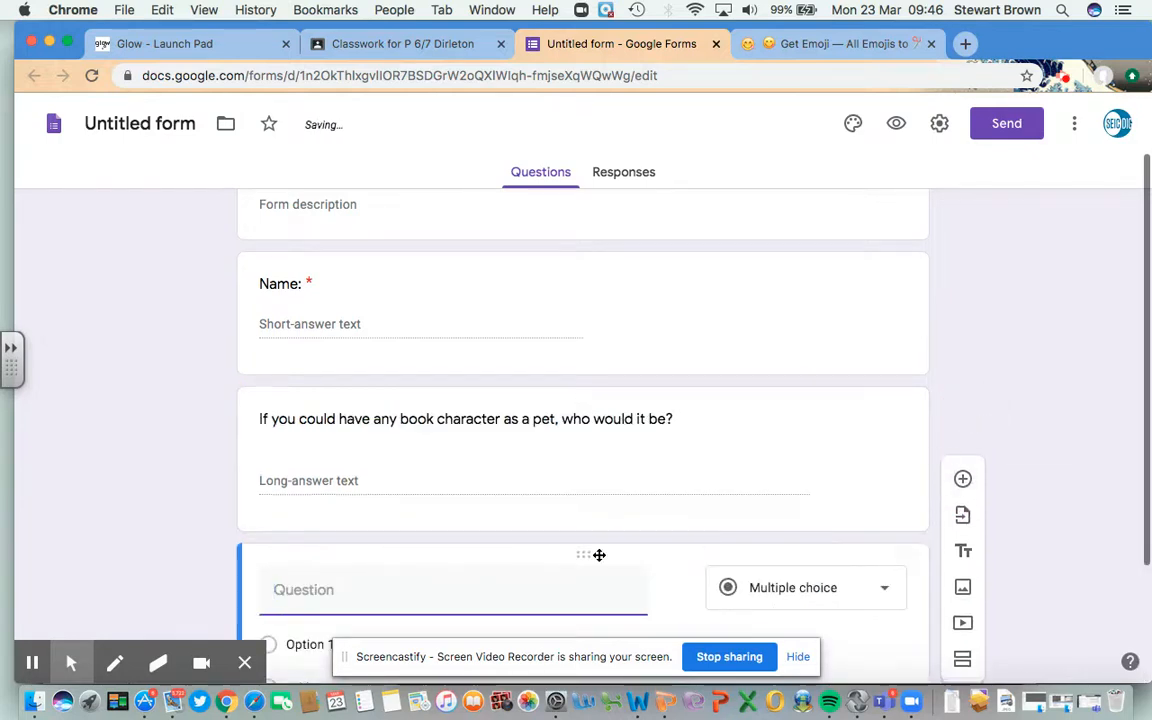
pyautogui.write('Who will')
pyautogui.press('BackSpace')
pyautogui.press('BackSpace')
pyautogui.press('BackSpace')
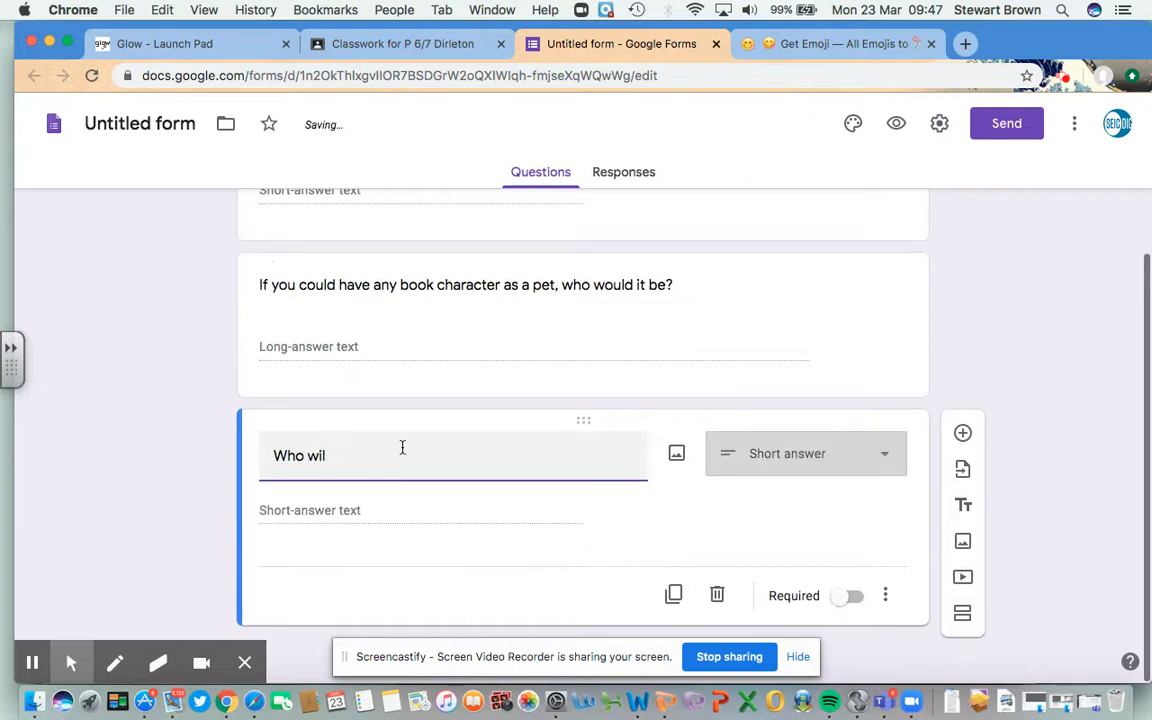
pyautogui.write('ould win in a race?')
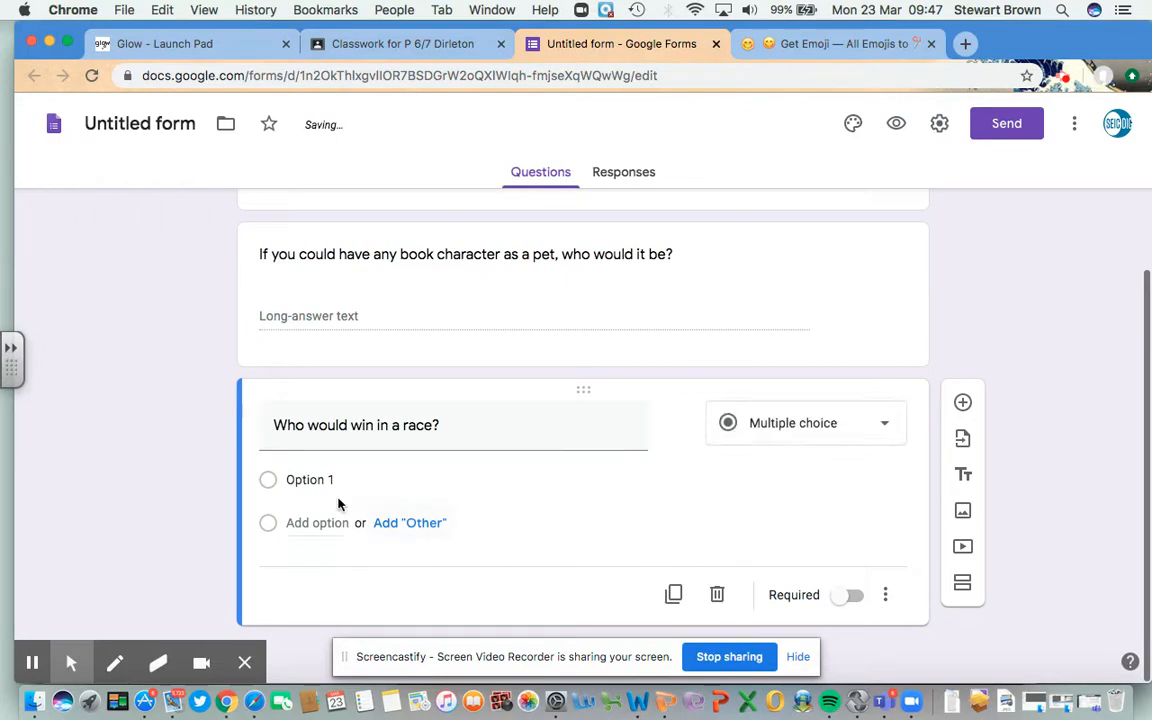
pyautogui.click(312, 476)
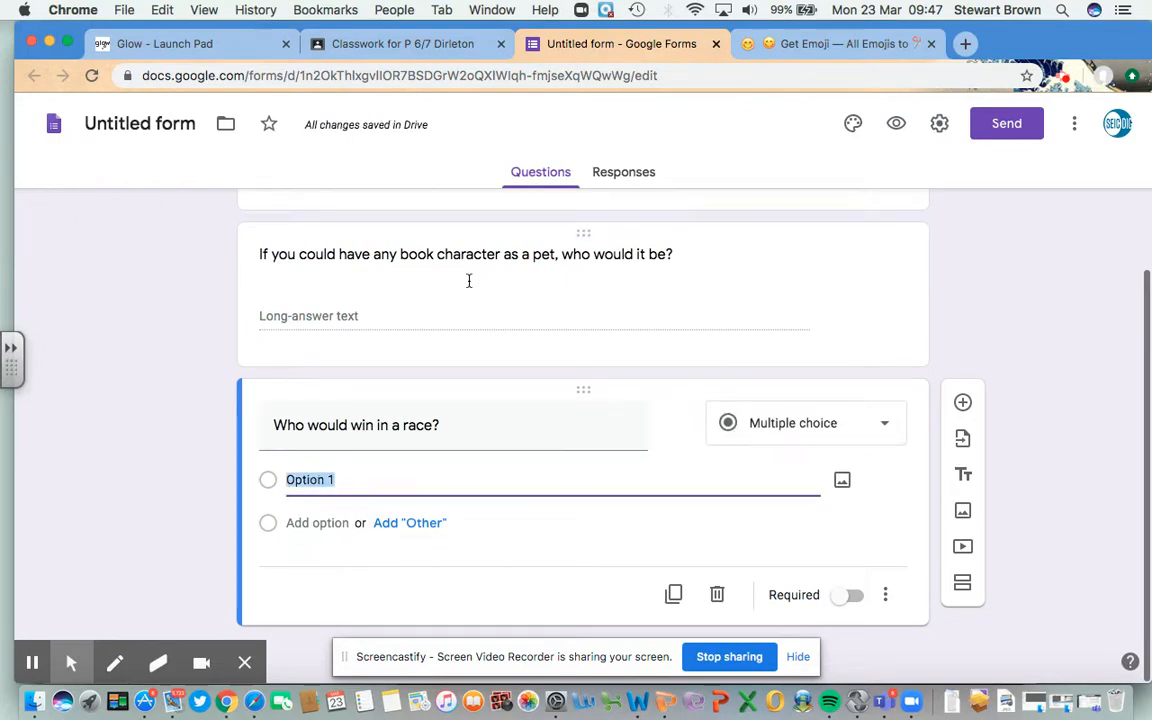
pyautogui.write('Katniss Evergreen')
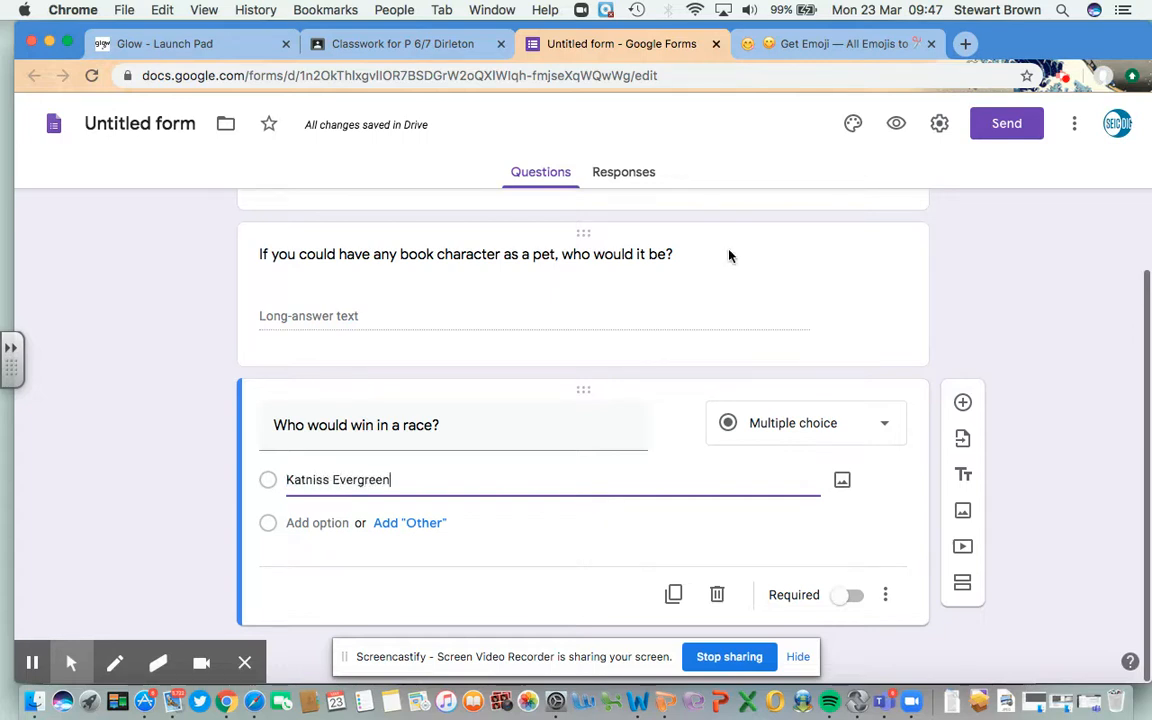
# - Start inserting an image for the first option and search Google Images for "katniss evergreen"
pyautogui.click(842, 480)
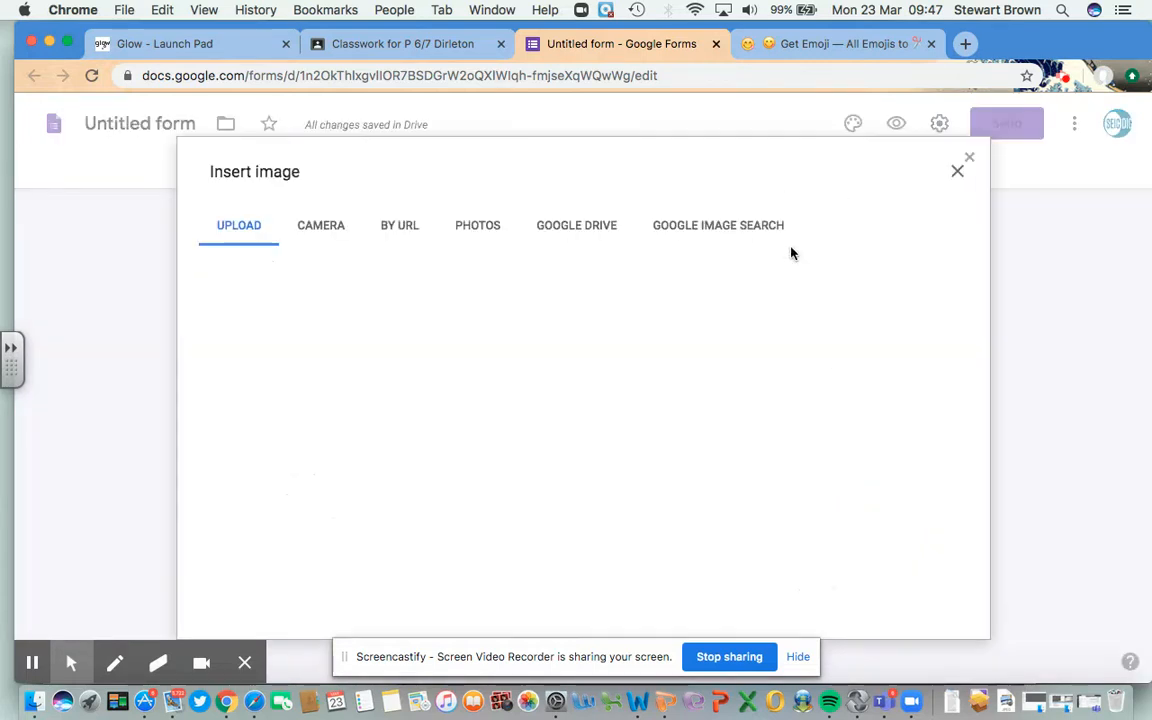
pyautogui.click(694, 226)
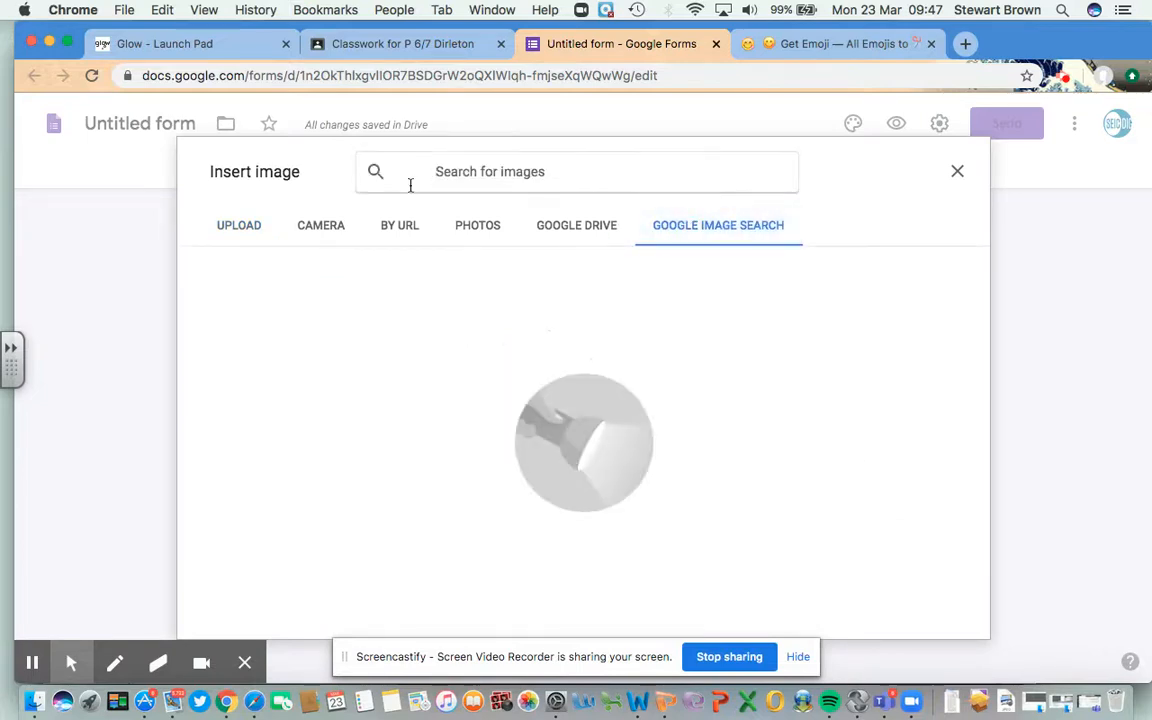
pyautogui.write('katniss ')
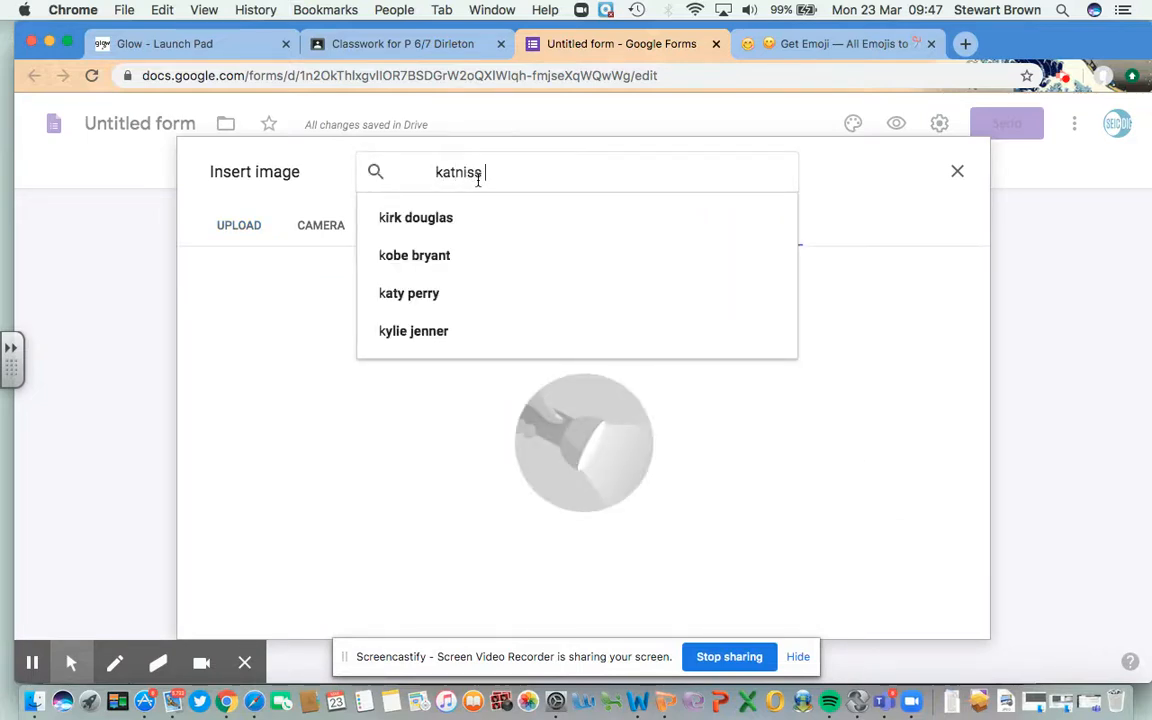
pyautogui.write('evergreee')
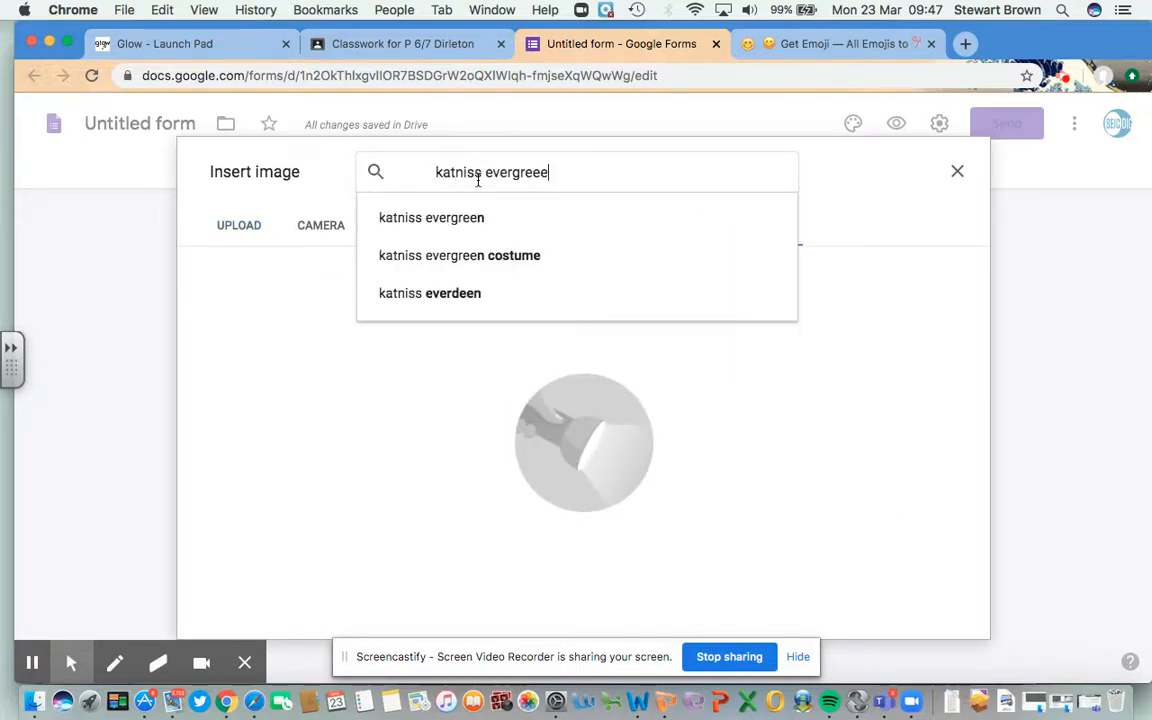
pyautogui.press('Return')
pyautogui.write('n')
pyautogui.press('Return')
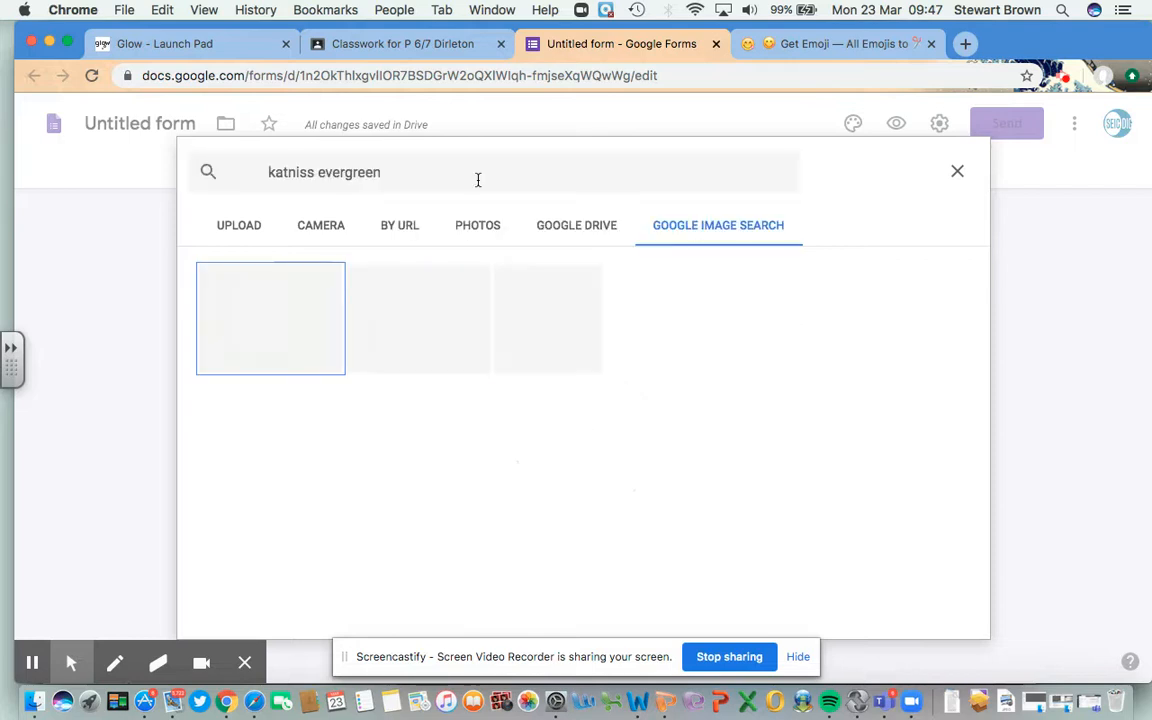
# - Correct the image search to "katniss everdeen" and insert the second picture of the costumed figure into the first option
pyautogui.click(356, 172)
pyautogui.press('BackSpace')
pyautogui.press('Return')
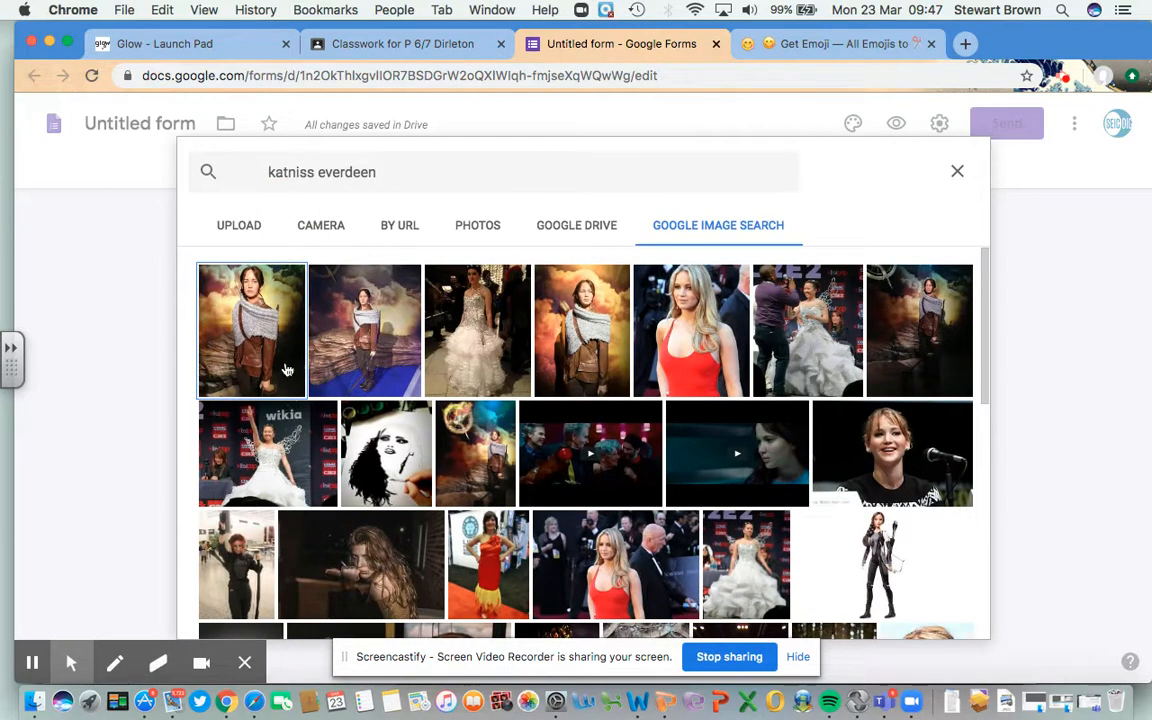
pyautogui.scroll(-3, 339, 428)
pyautogui.scroll(-6, 339, 428)
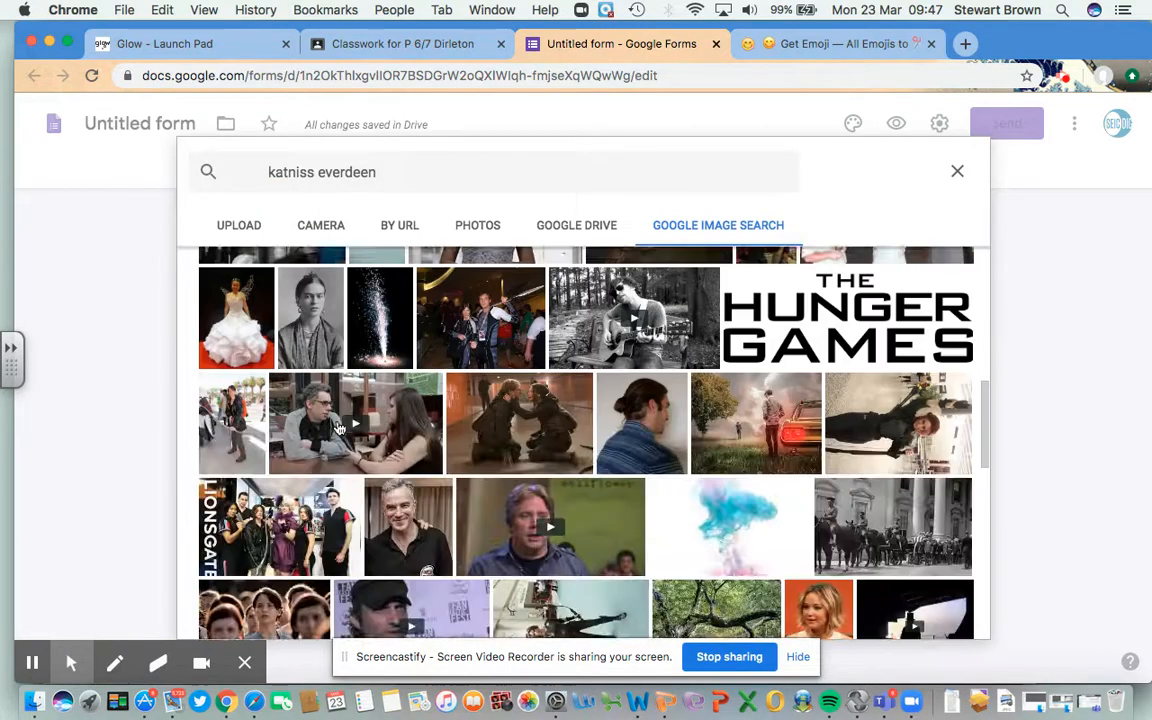
pyautogui.scroll(-3, 339, 428)
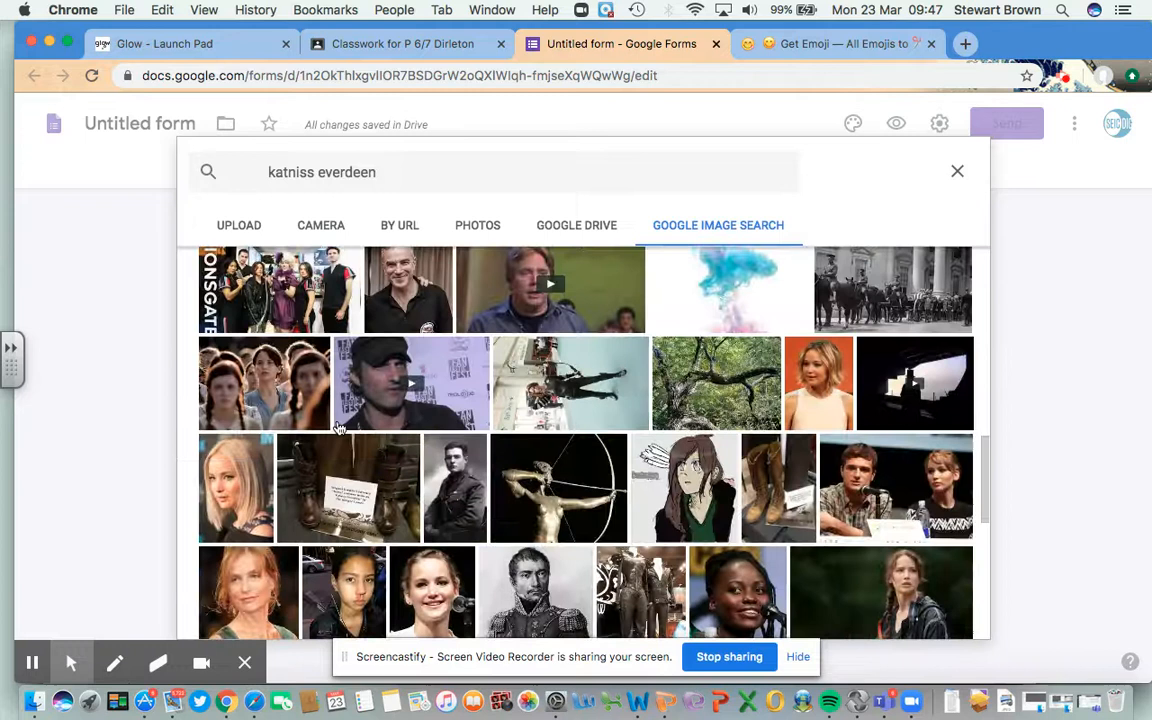
pyautogui.scroll(-8, 339, 428)
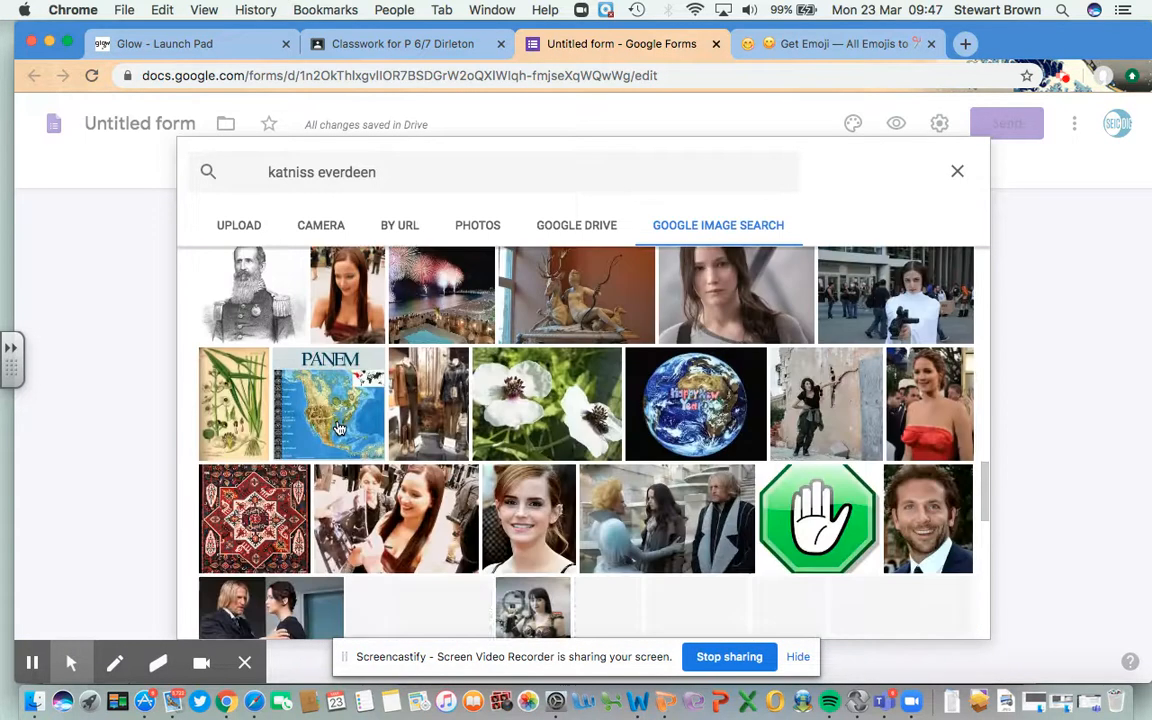
pyautogui.scroll(15, 339, 428)
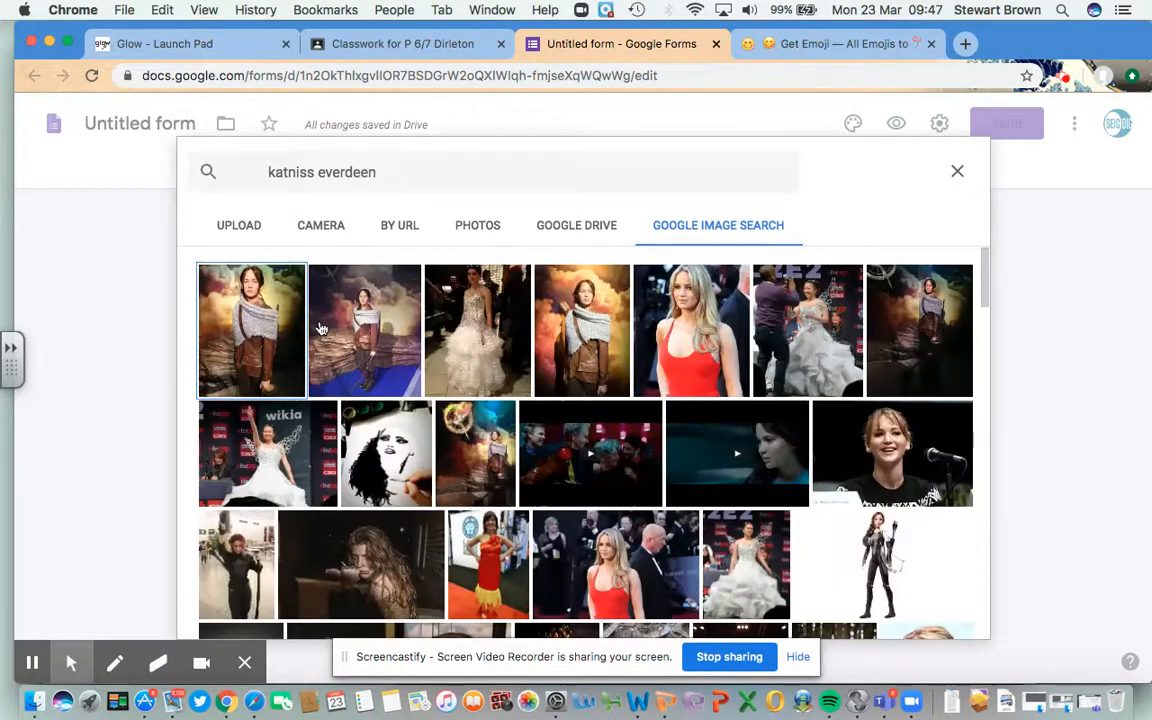
pyautogui.click(348, 325)
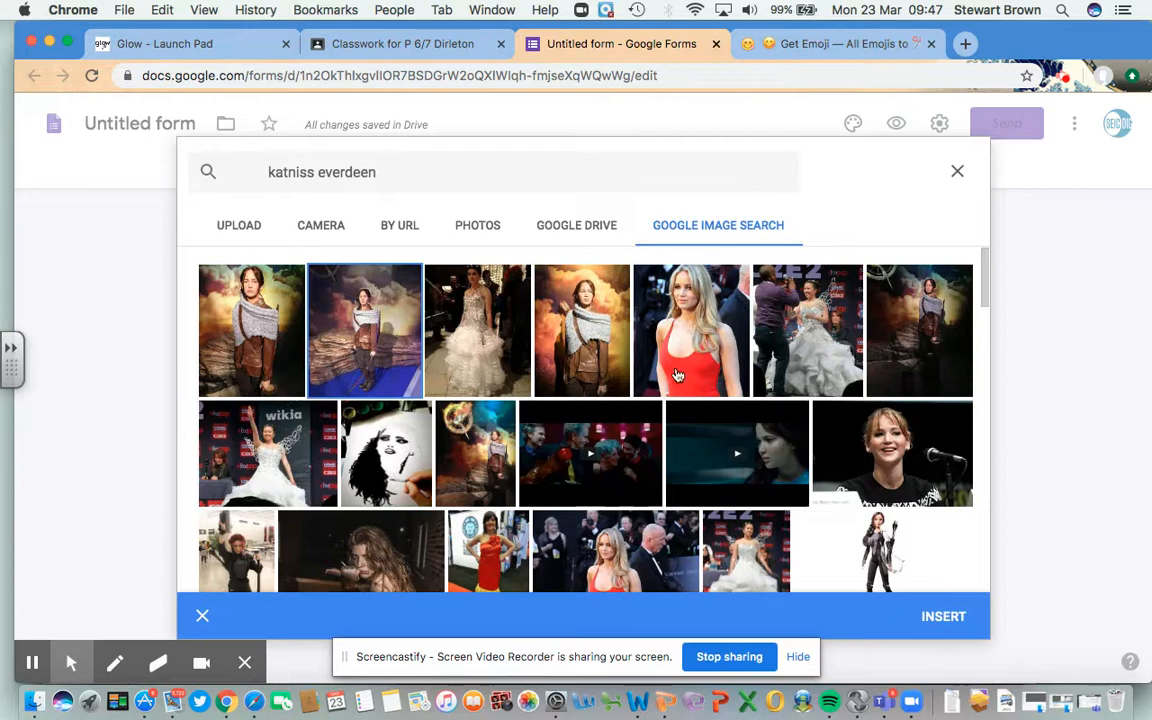
pyautogui.click(944, 617)
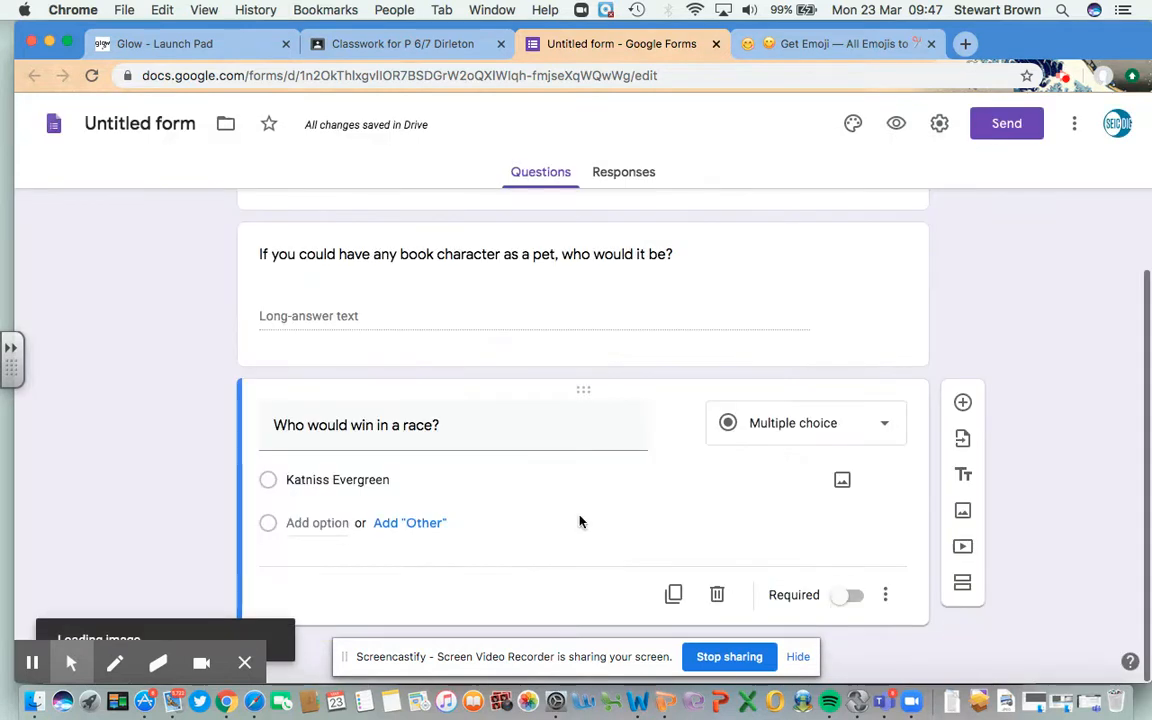
# - Correct the first answer option's text to "Katniss Everdeen"
pyautogui.click(370, 478)
pyautogui.press('BackSpace')
pyautogui.press('BackSpace')
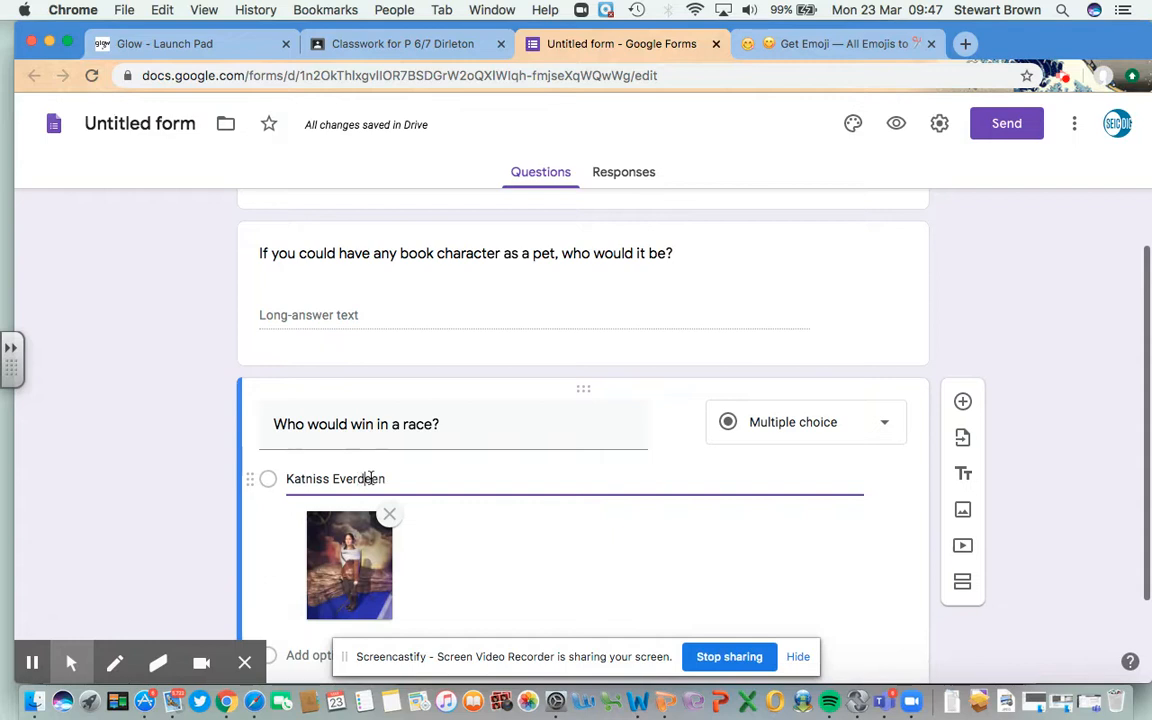
# - Add "Harry Potter" as the second option of the race question
pyautogui.scroll(-3, 365, 500)
pyautogui.click(326, 522)
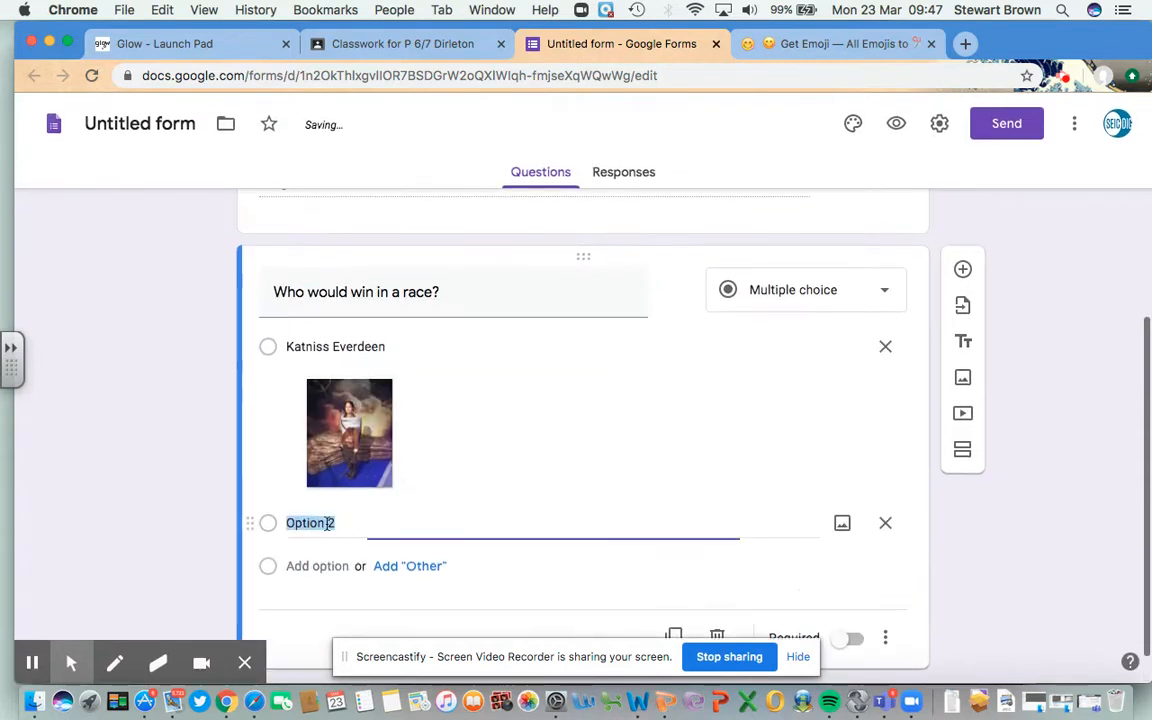
pyautogui.write('Harry ')
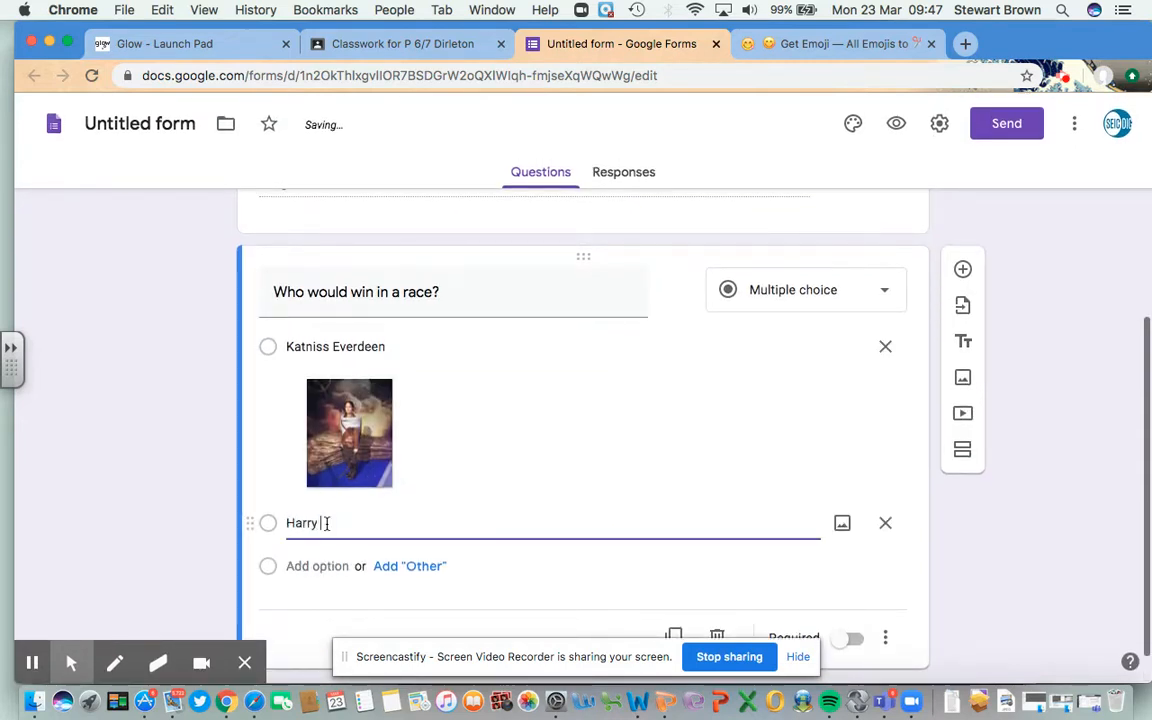
pyautogui.write('Potter')
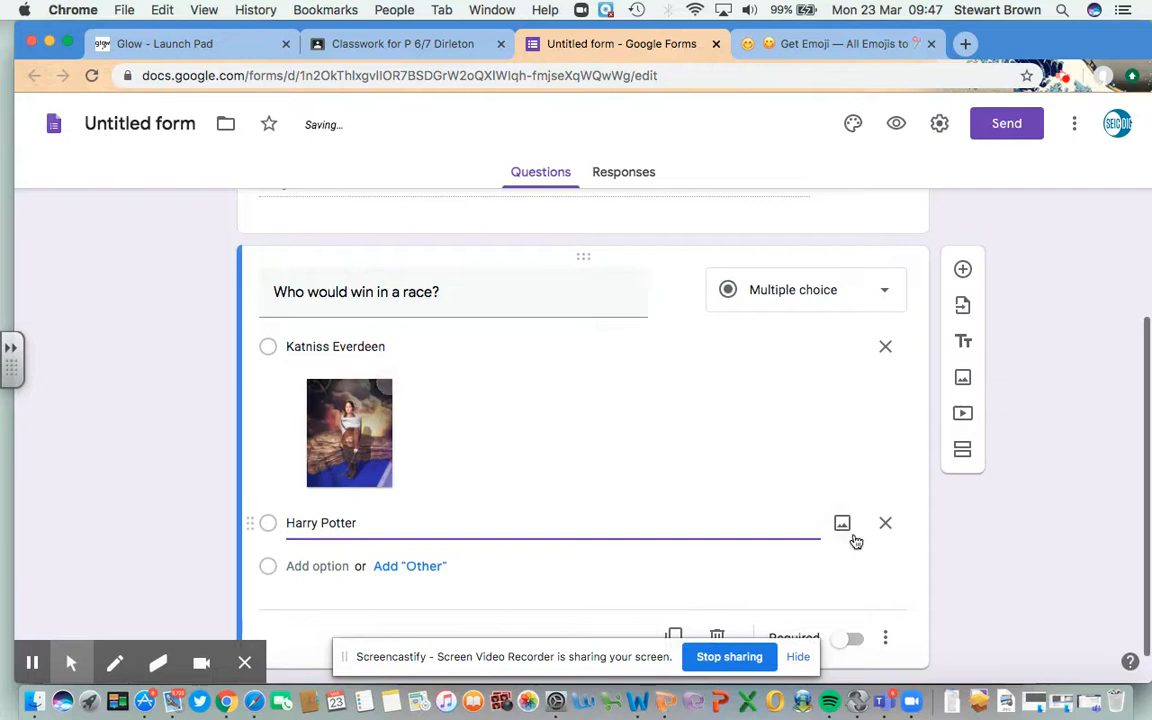
# - Search Google Images for "harry potter" and insert the first result, the robed figure with a wand, into the second option
pyautogui.click(842, 522)
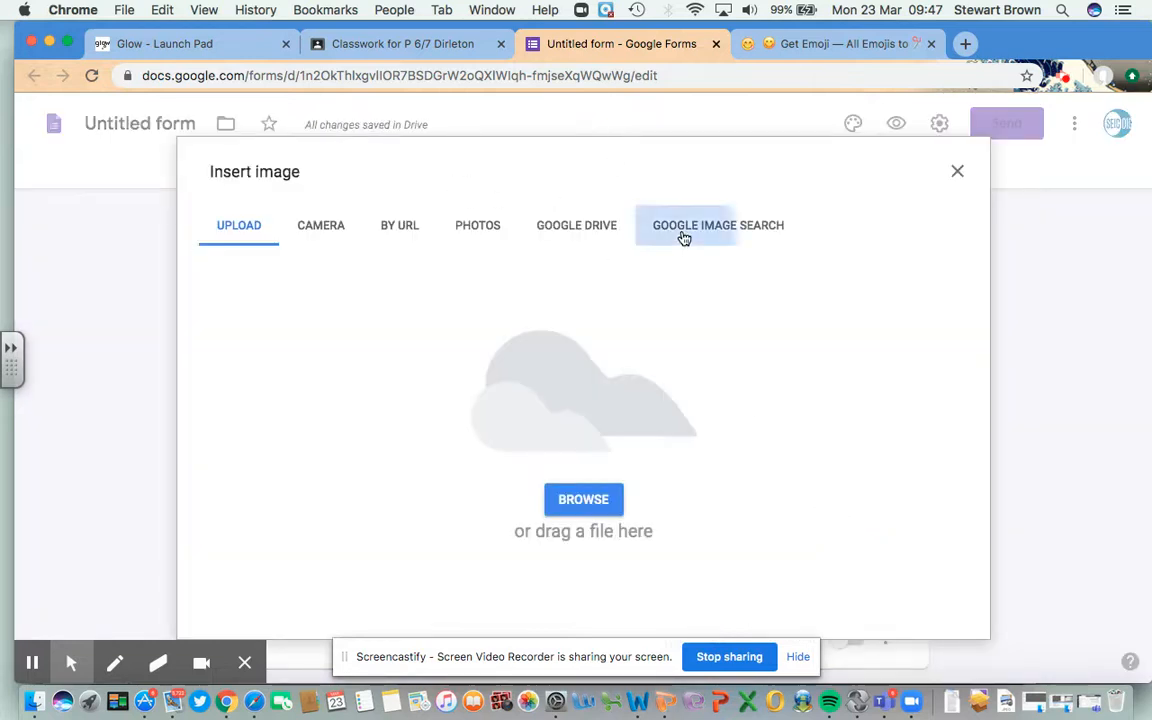
pyautogui.click(682, 235)
pyautogui.write('har')
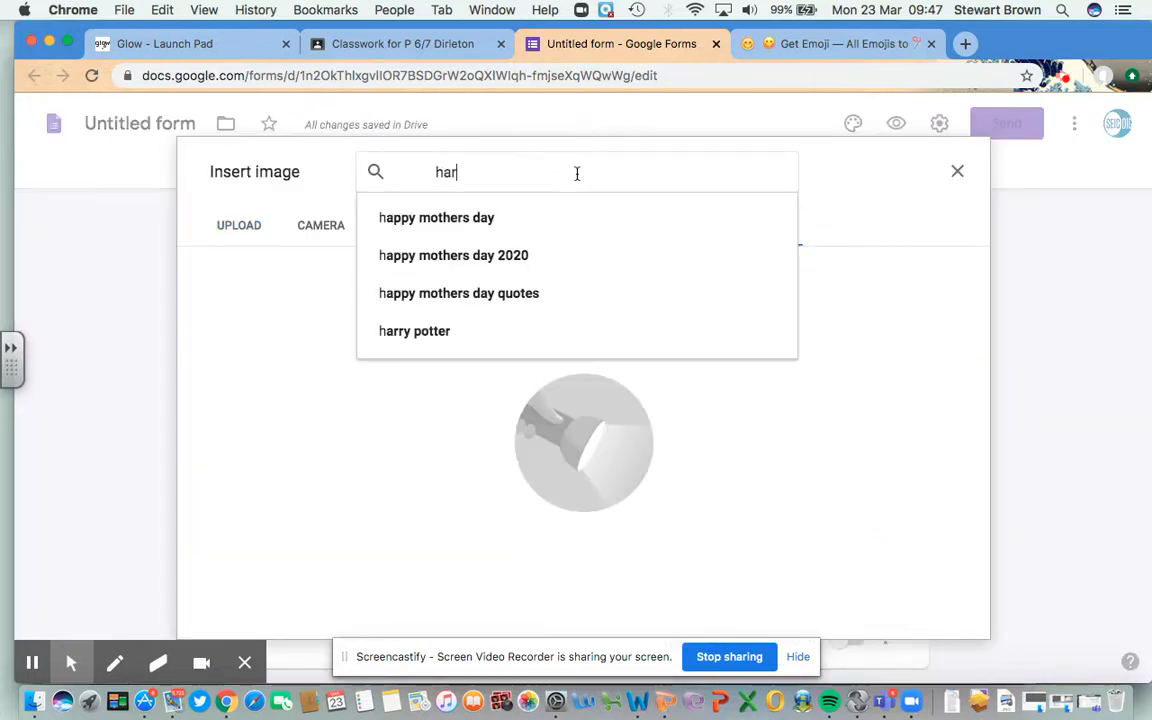
pyautogui.write('ry potter')
pyautogui.press('Return')
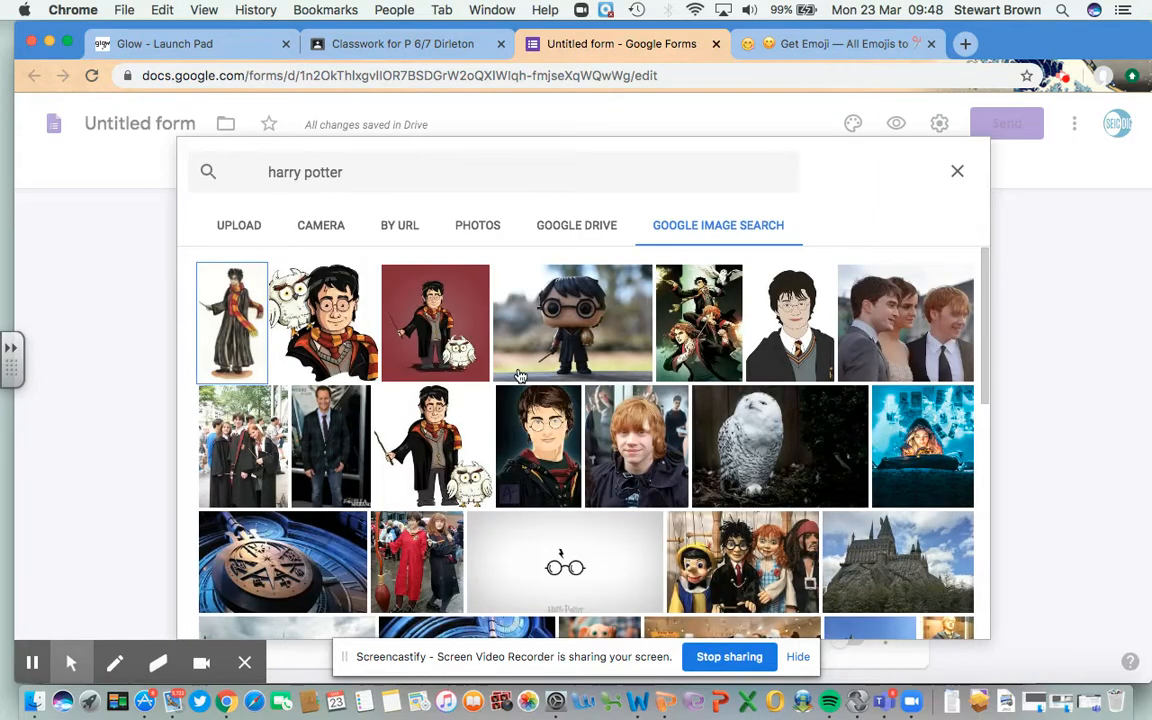
pyautogui.scroll(-2, 520, 374)
pyautogui.scroll(-6, 520, 374)
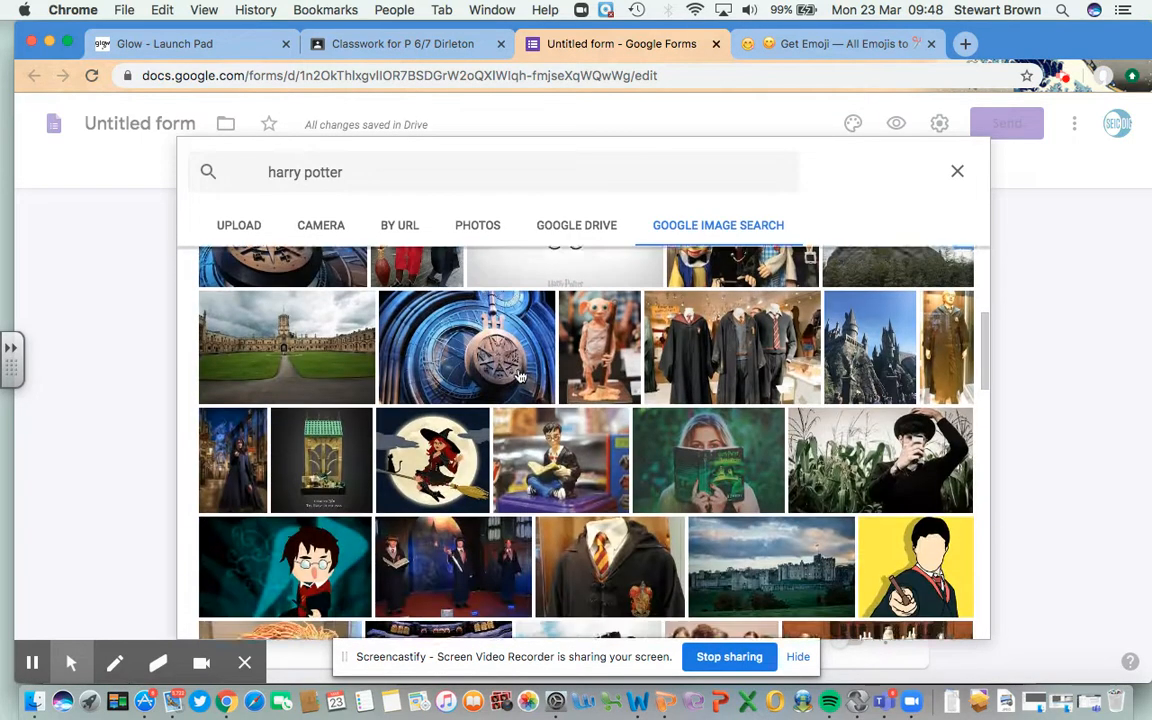
pyautogui.scroll(-7, 520, 376)
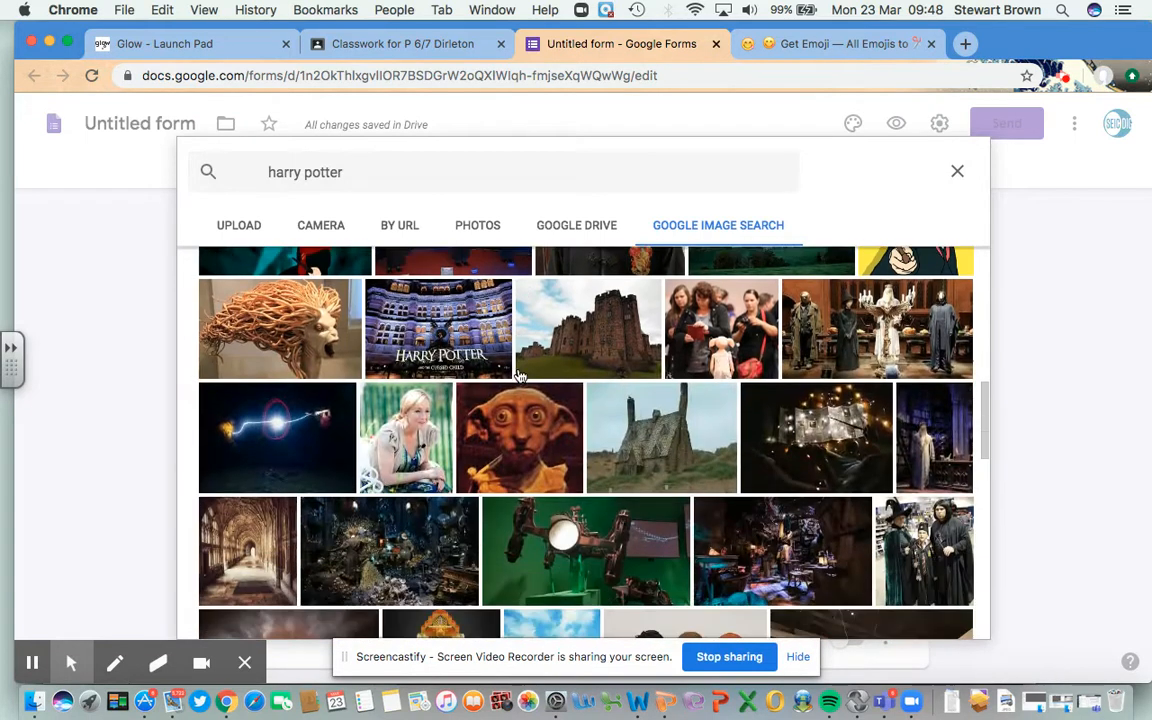
pyautogui.scroll(15, 520, 374)
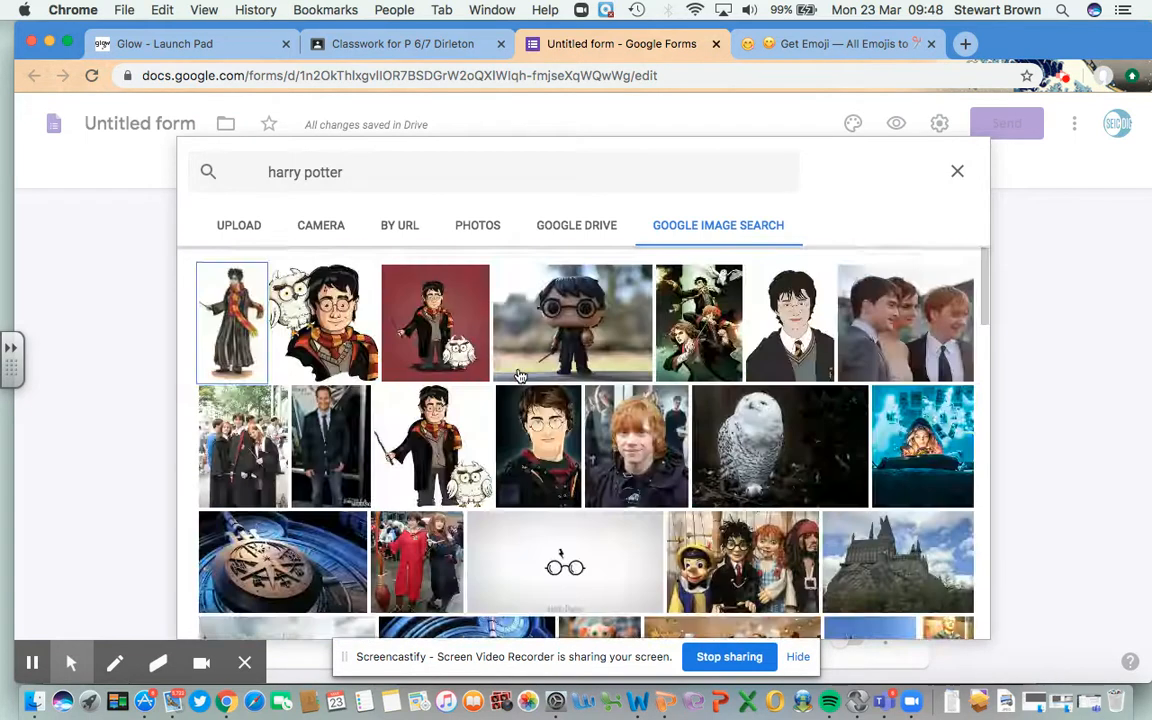
pyautogui.click(220, 320)
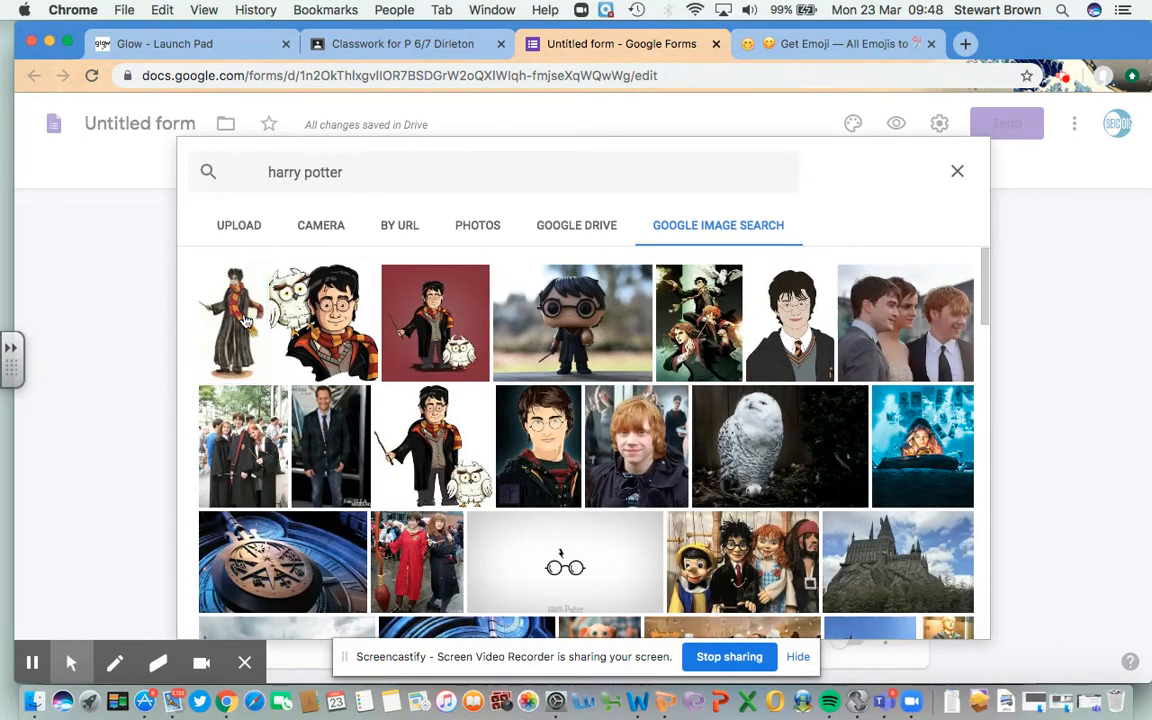
pyautogui.click(943, 617)
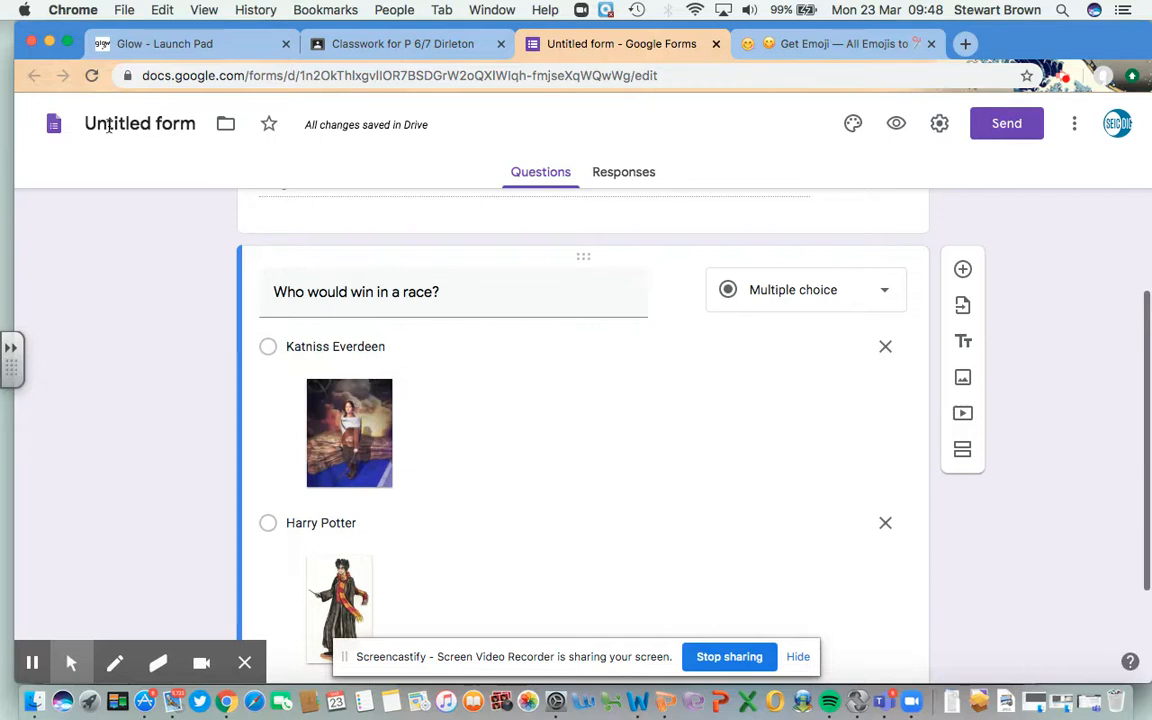
# - Rename the untitled form file to match its heading, "P6/7 Register: Monday 23rd March"
pyautogui.scroll(10, 211, 478)
pyautogui.click(159, 124)
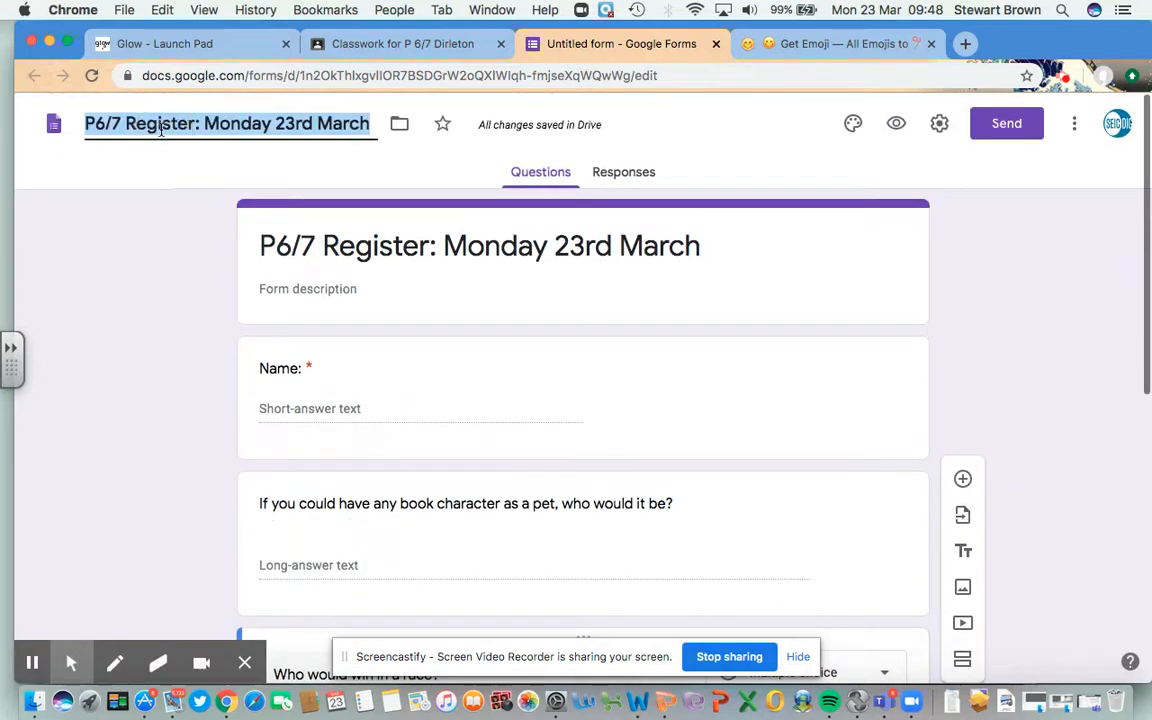
pyautogui.click(1018, 303)
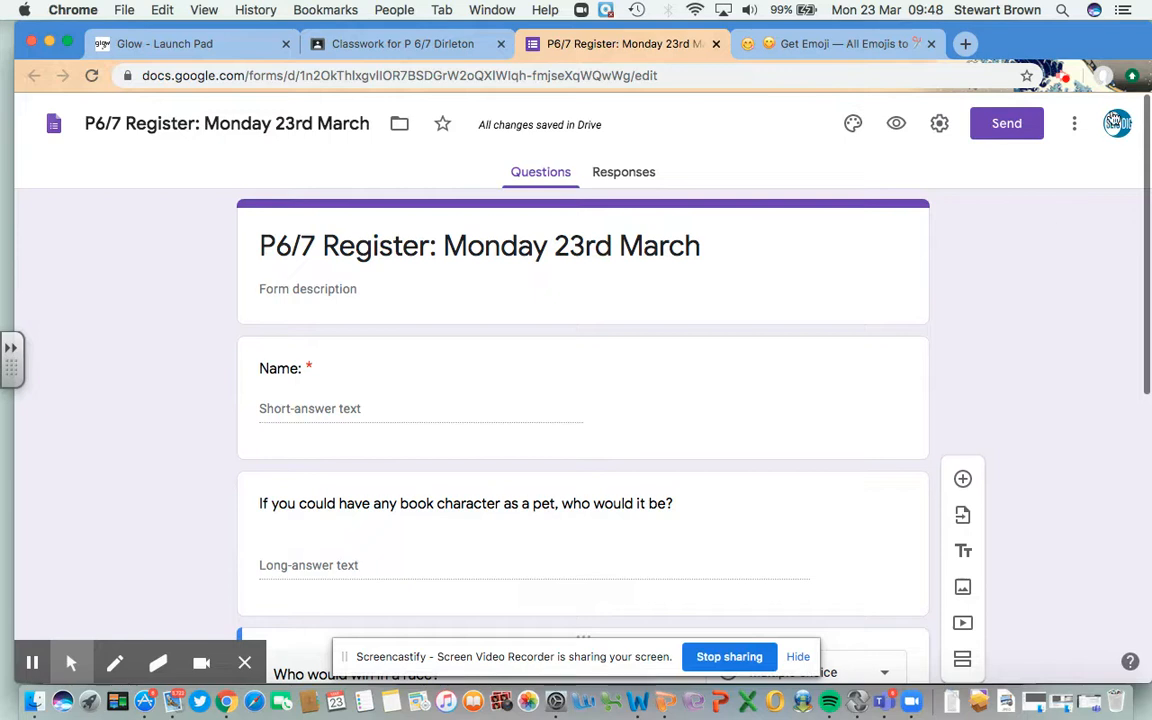
# - Make a copy of the form named "P6/7 Register: Tuesday 23rd March" in the P 56 folder
pyautogui.click(1079, 123)
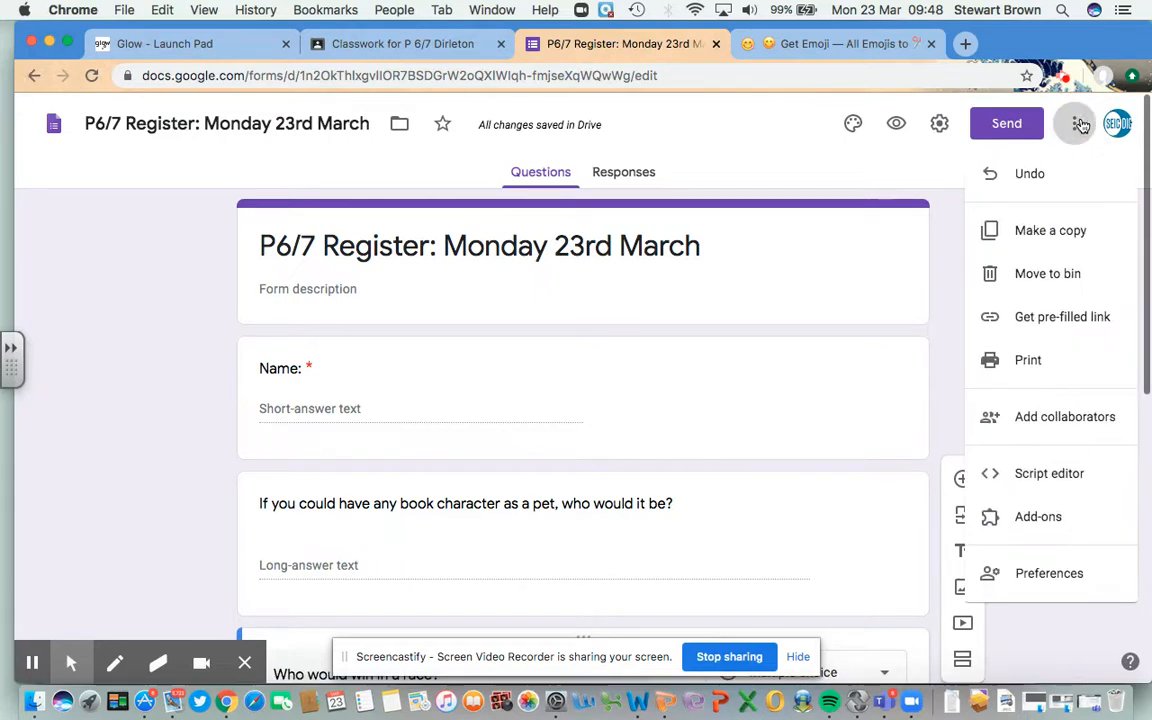
pyautogui.click(1085, 245)
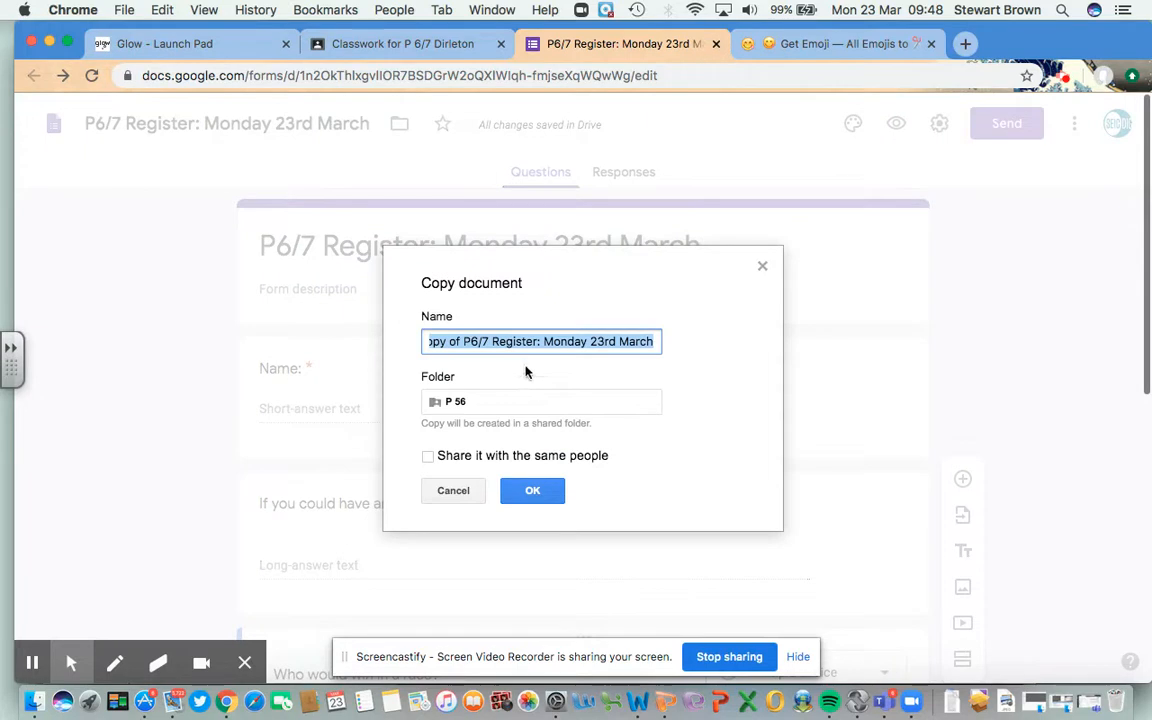
pyautogui.click(460, 341)
pyautogui.moveTo(462, 341); pyautogui.dragTo(373, 334)
pyautogui.press('BackSpace')
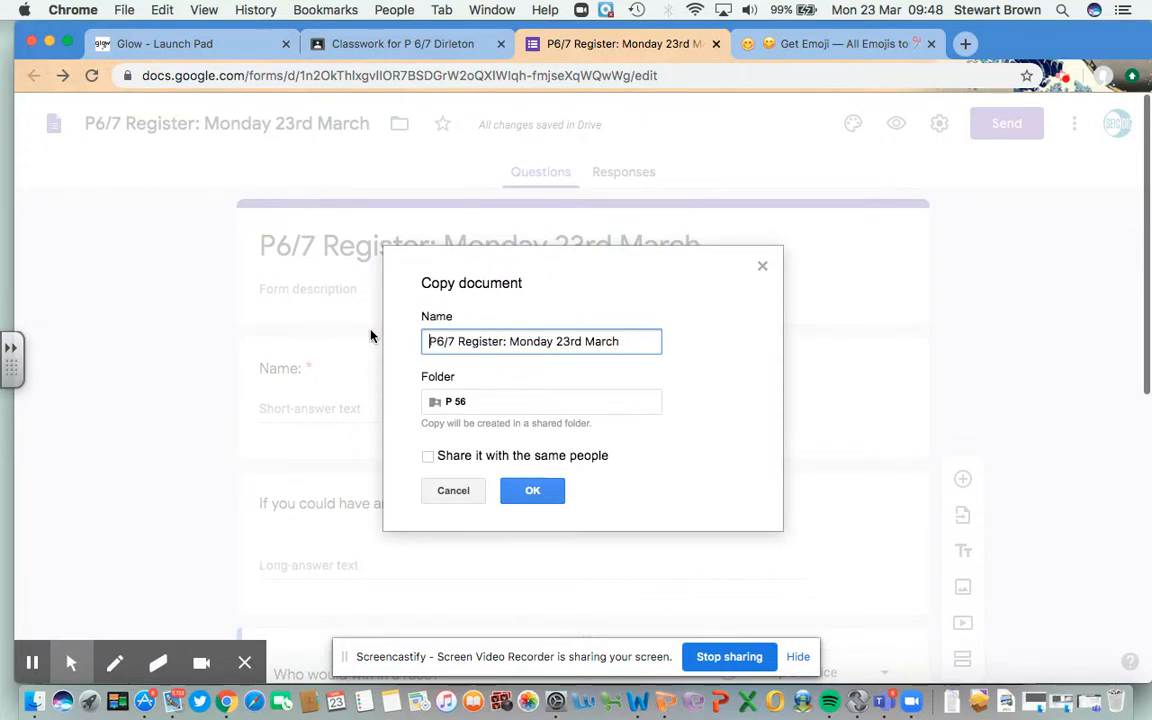
pyautogui.doubleClick(540, 342)
pyautogui.write('Tuesda')
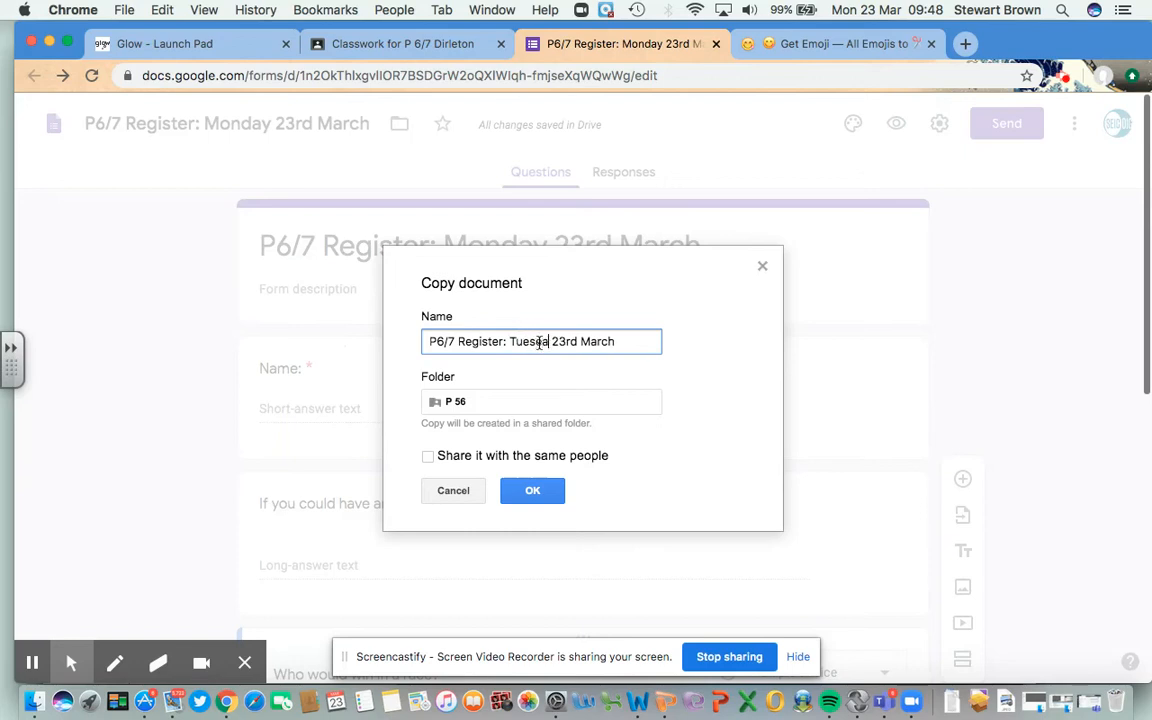
pyautogui.write('y')
pyautogui.click(551, 500)
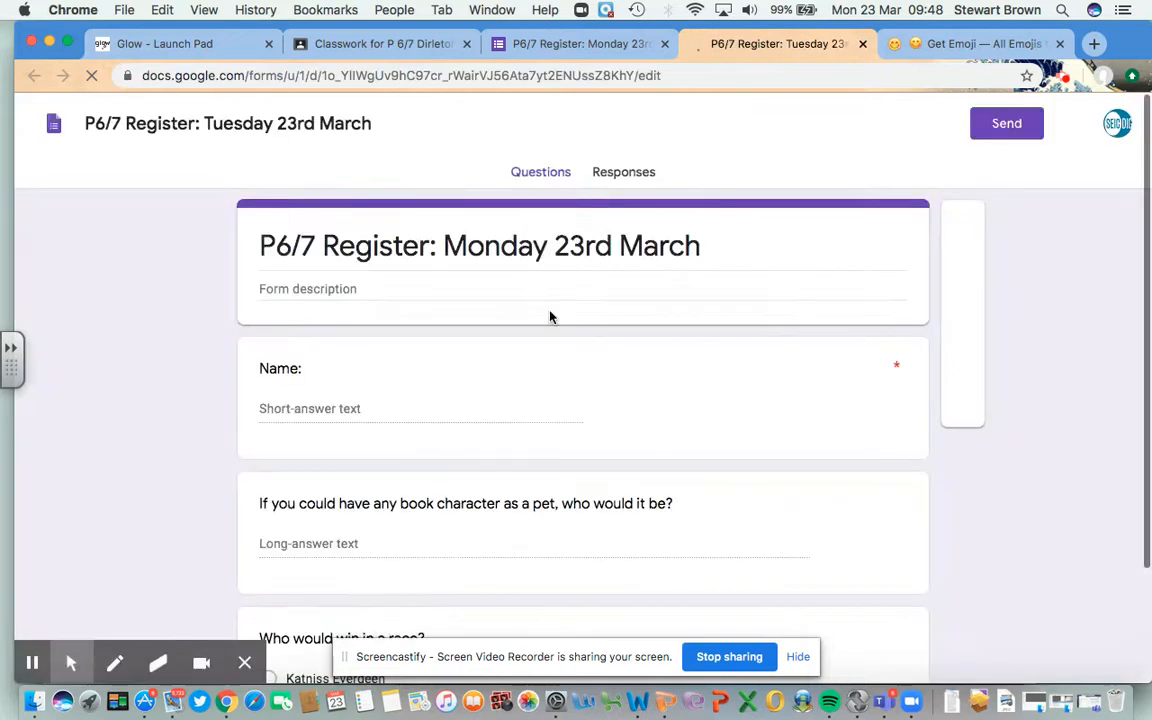
# - Change the copied form's heading to "P6/7 Register: Tuesday 24th March"
pyautogui.click(465, 244)
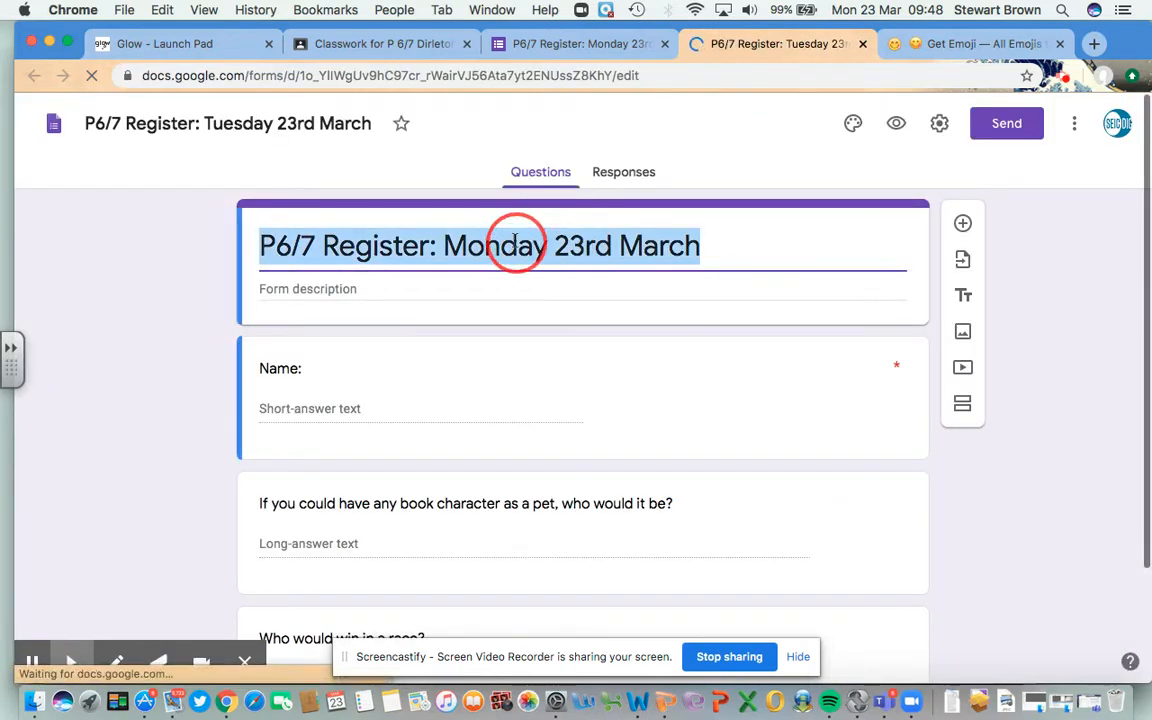
pyautogui.click(585, 245)
pyautogui.press('BackSpace')
pyautogui.press('BackSpace')
pyautogui.press('BackSpace')
pyautogui.press('BackSpace')
pyautogui.press('BackSpace')
pyautogui.press('BackSpace')
pyautogui.press('BackSpace')
pyautogui.press('BackSpace')
pyautogui.press('BackSpace')
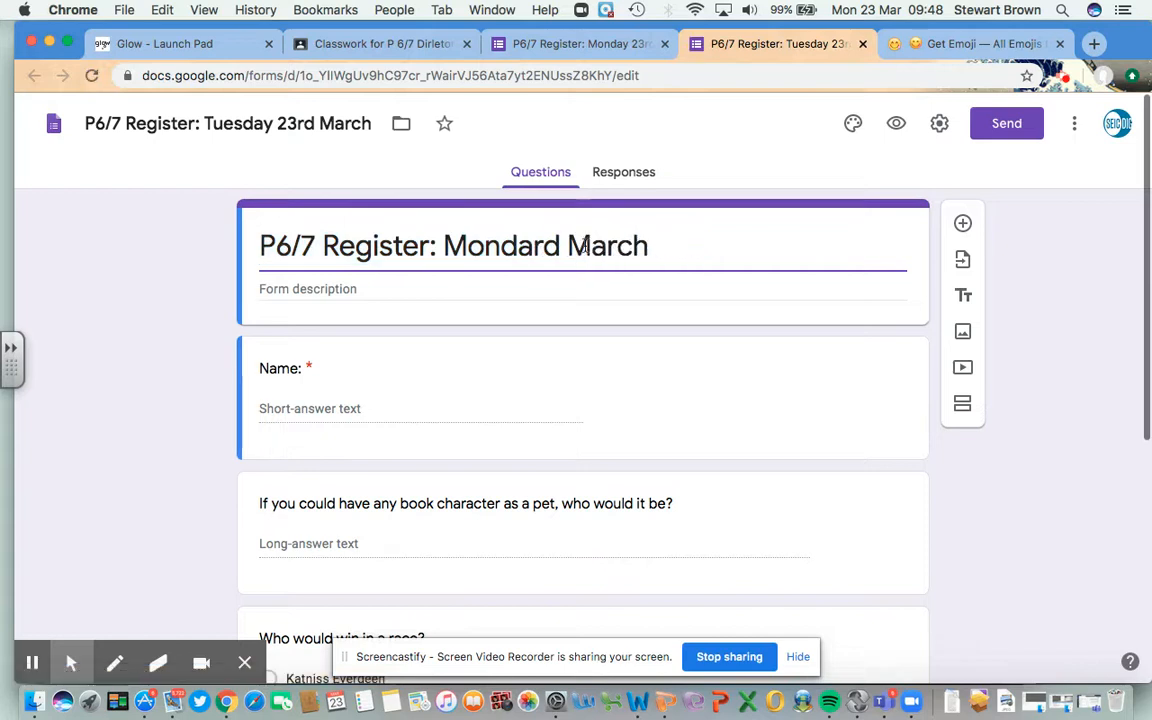
pyautogui.press('BackSpace')
pyautogui.press('BackSpace')
pyautogui.write('Tuesday 24th')
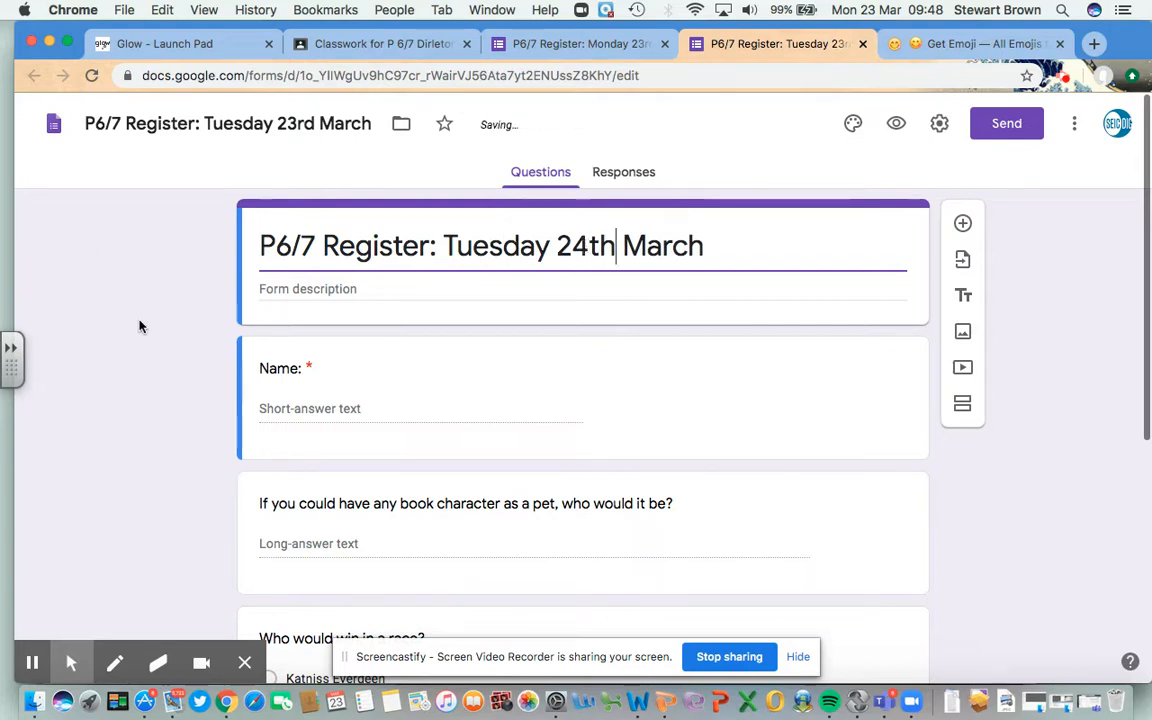
pyautogui.click(140, 326)
# - Look over the copied form, close both register forms, and open the attached form from the Classroom assignment
pyautogui.scroll(-5, 319, 427)
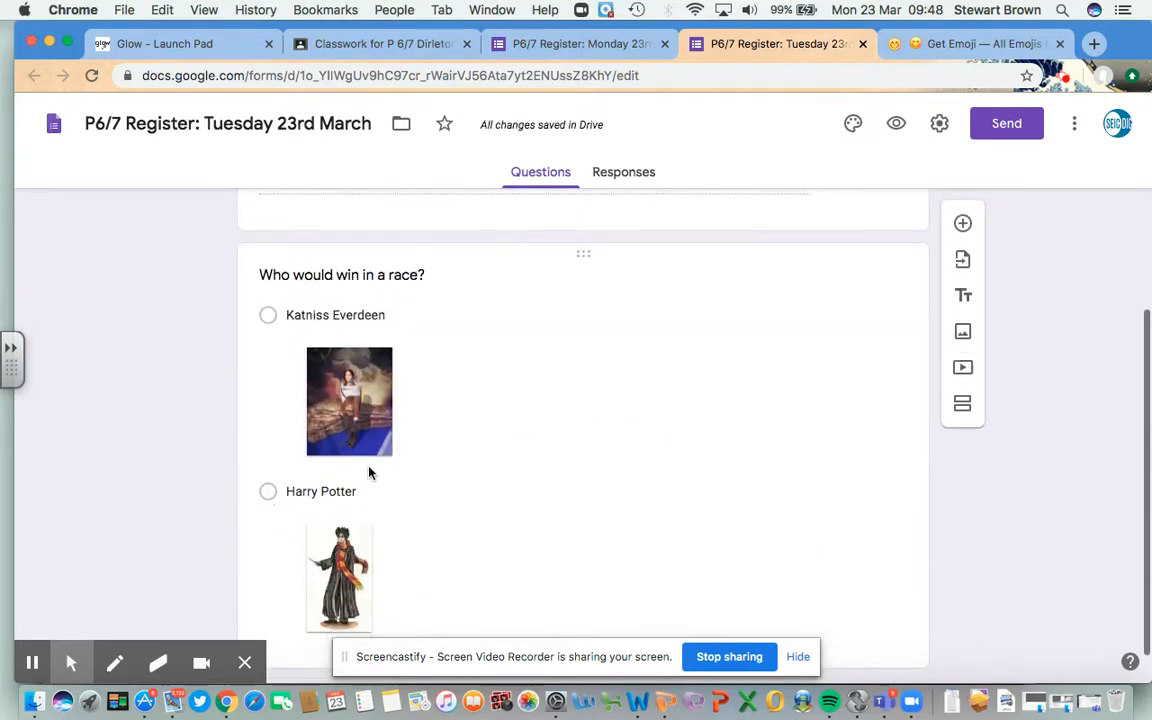
pyautogui.scroll(5, 384, 297)
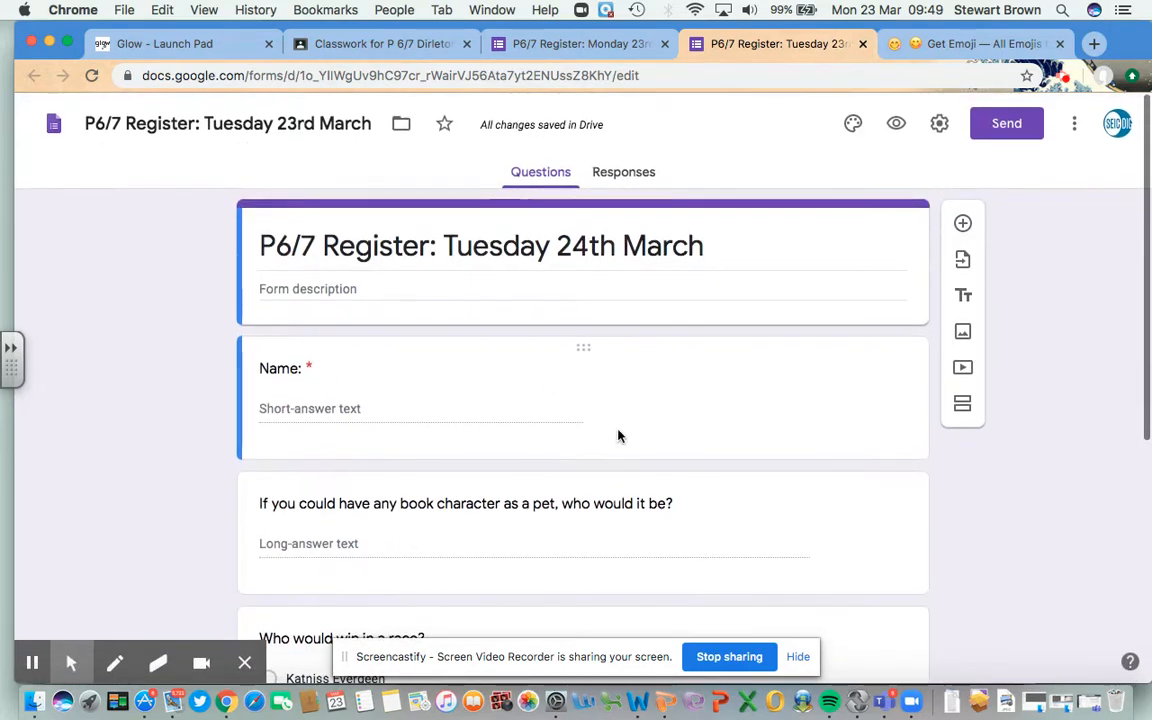
pyautogui.scroll(-1, 563, 391)
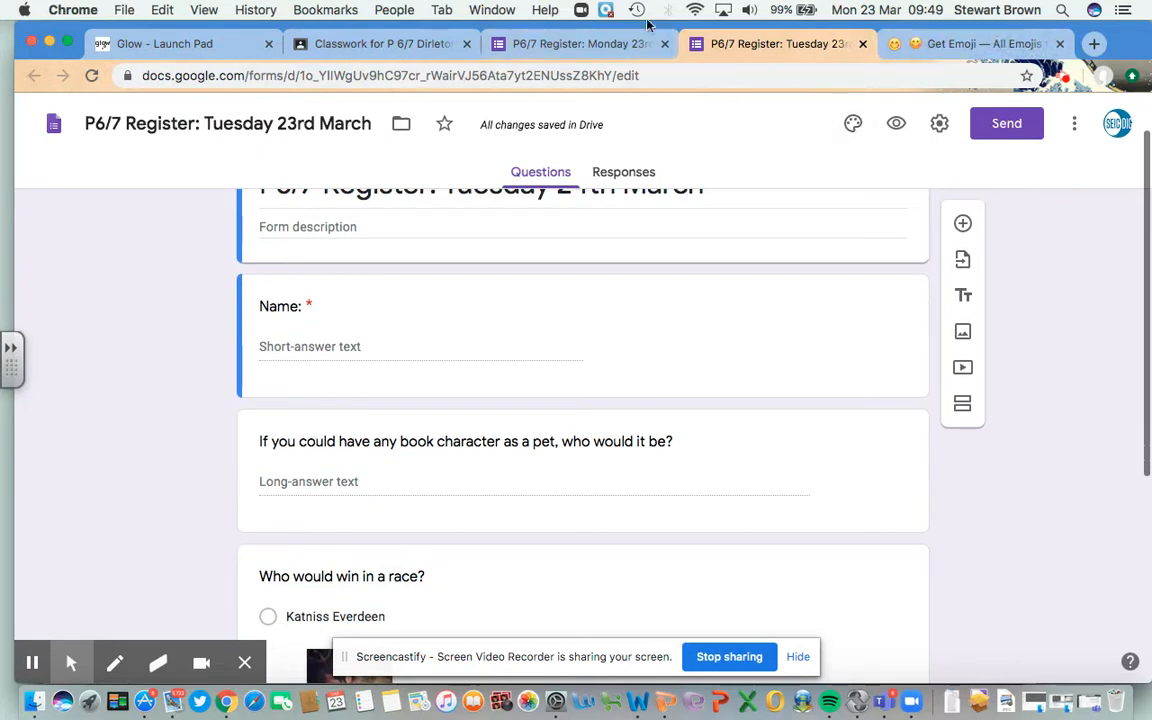
pyautogui.click(863, 44)
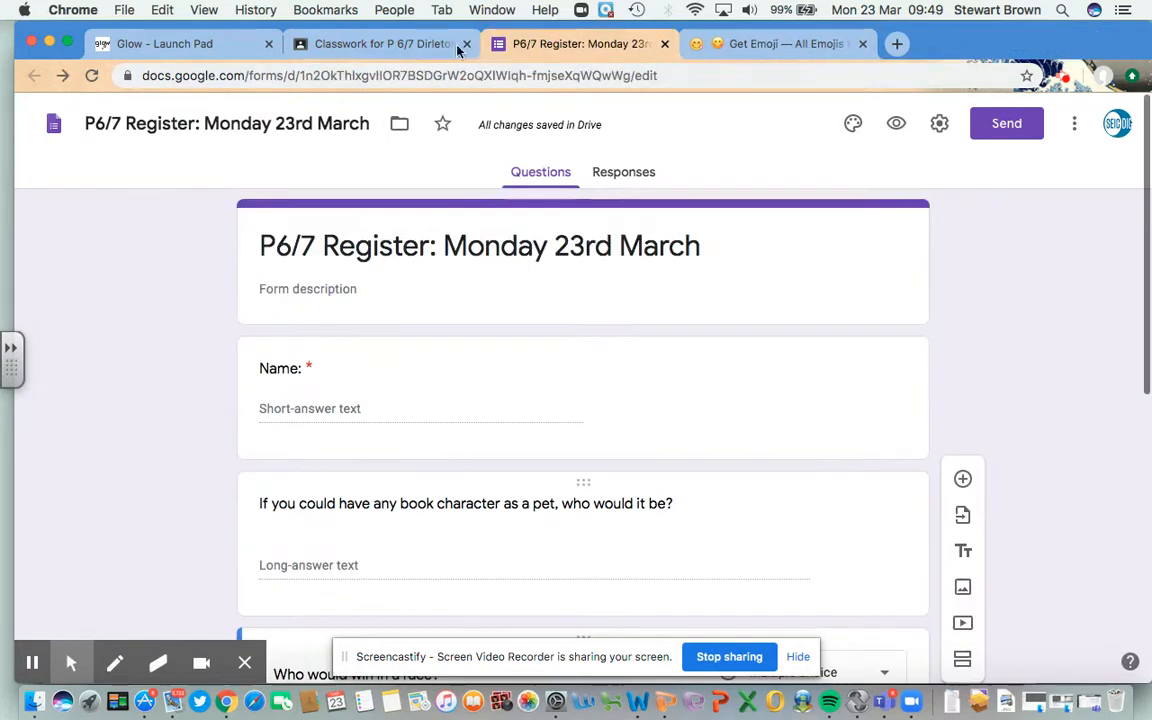
pyautogui.click(662, 44)
pyautogui.click(372, 44)
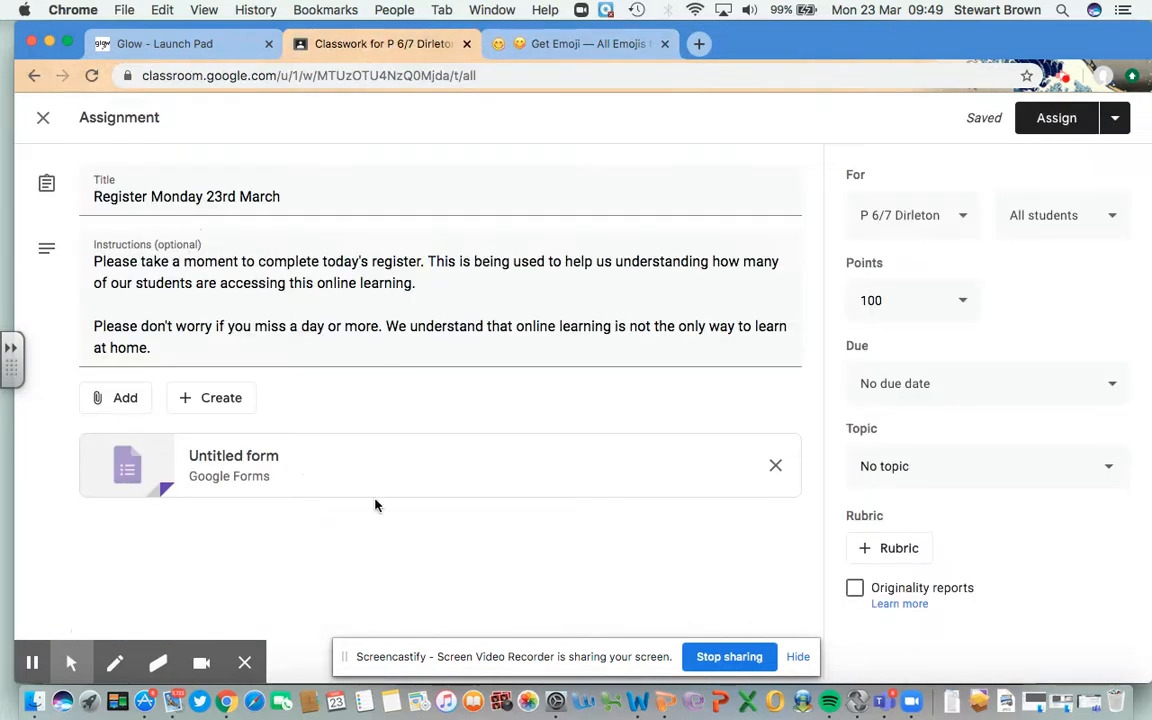
pyautogui.click(238, 468)
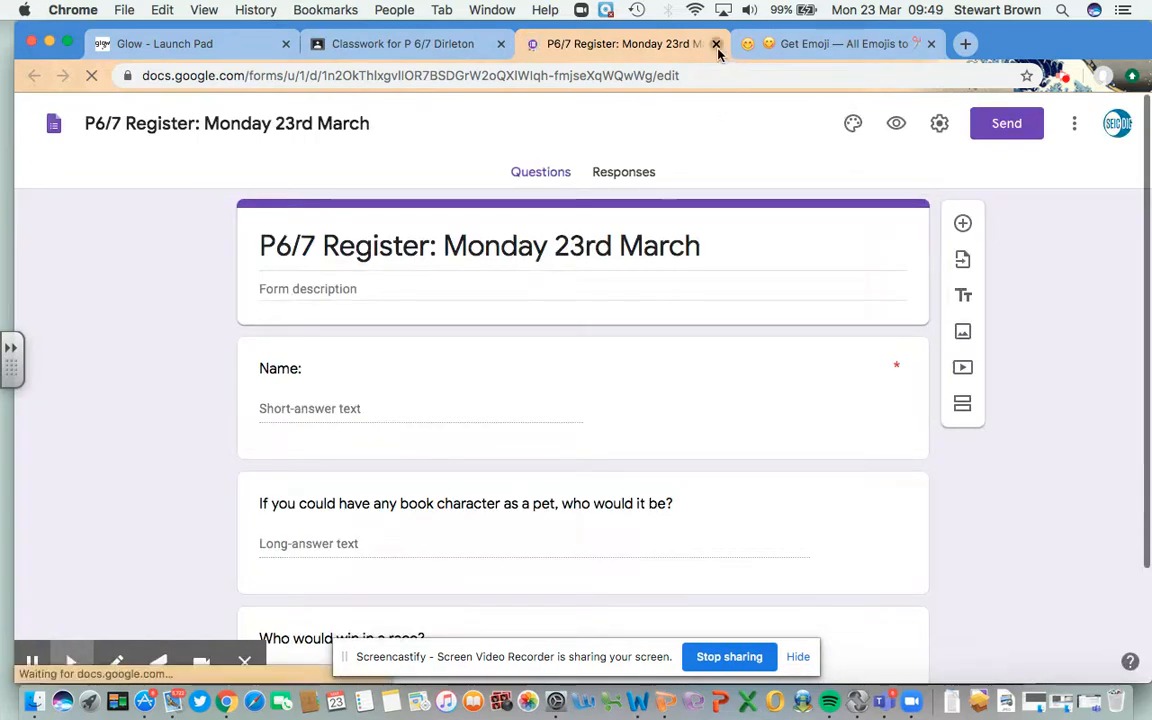
# - Close the form and set the register assignment as due 23 Mar 2020 at 23:59 and Unmarked
pyautogui.click(716, 44)
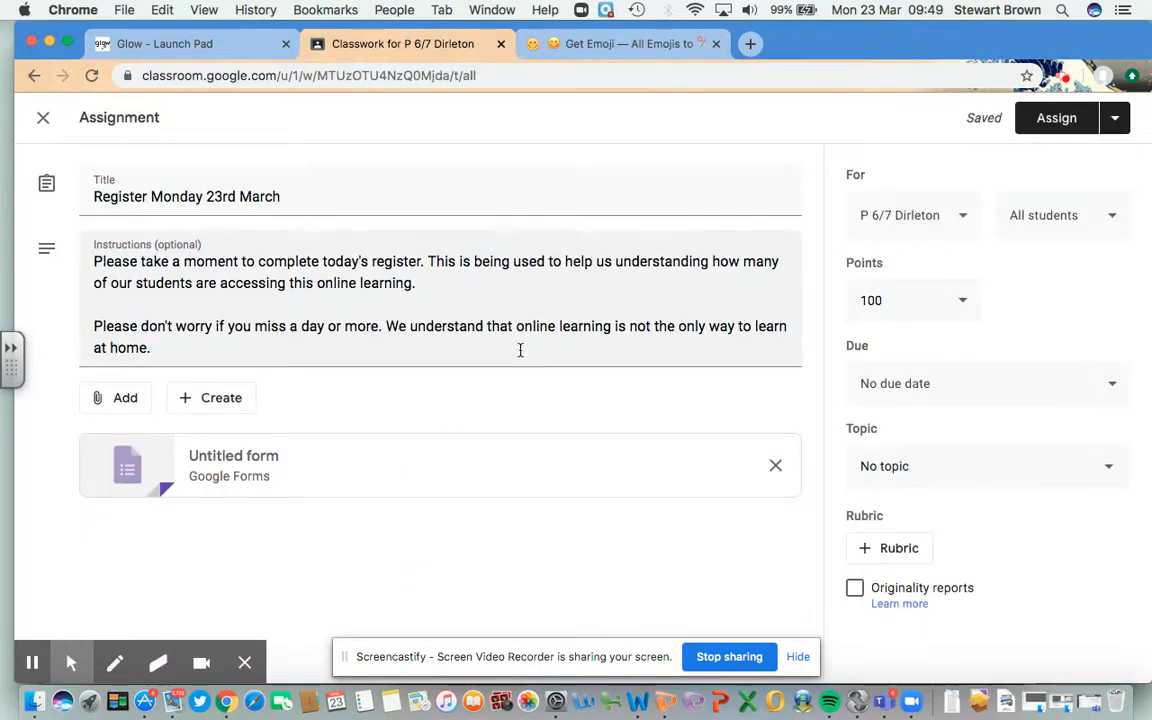
pyautogui.click(922, 381)
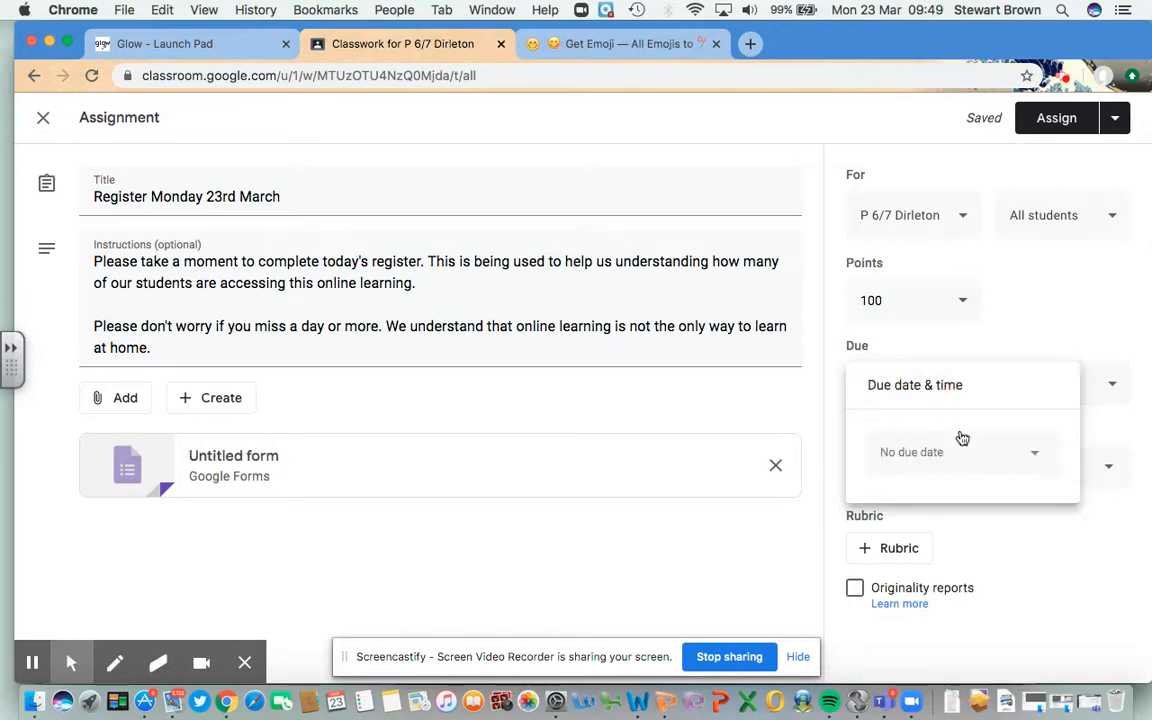
pyautogui.click(1006, 452)
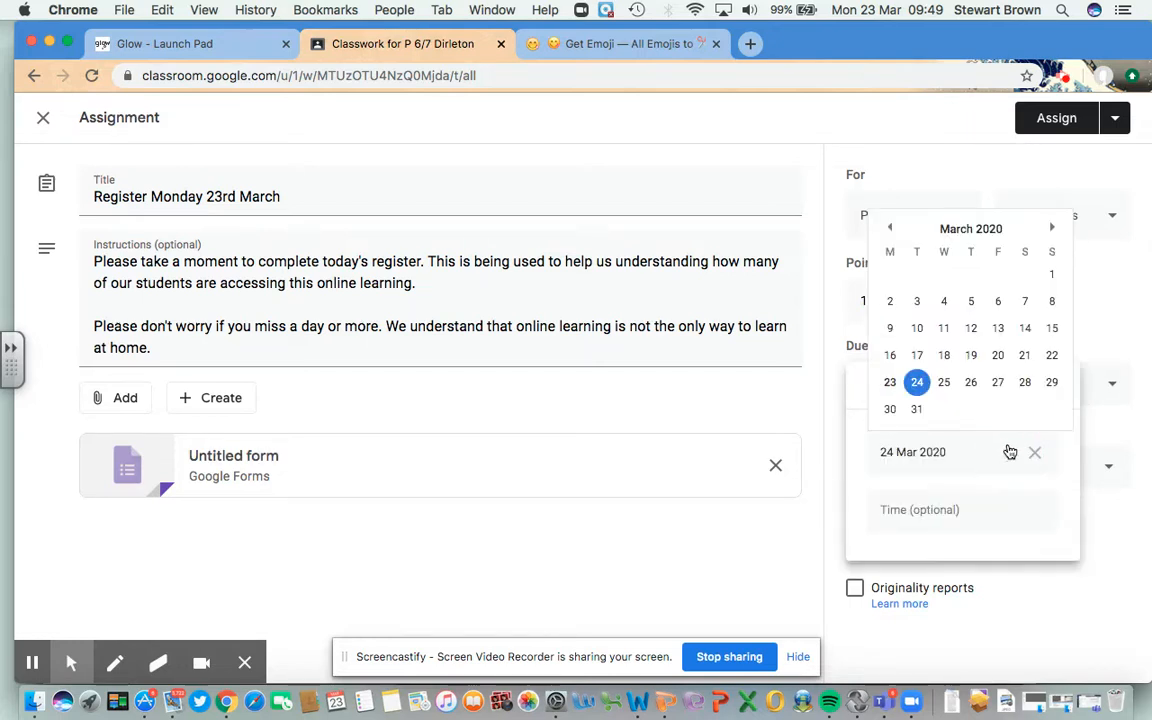
pyautogui.click(890, 383)
pyautogui.click(945, 508)
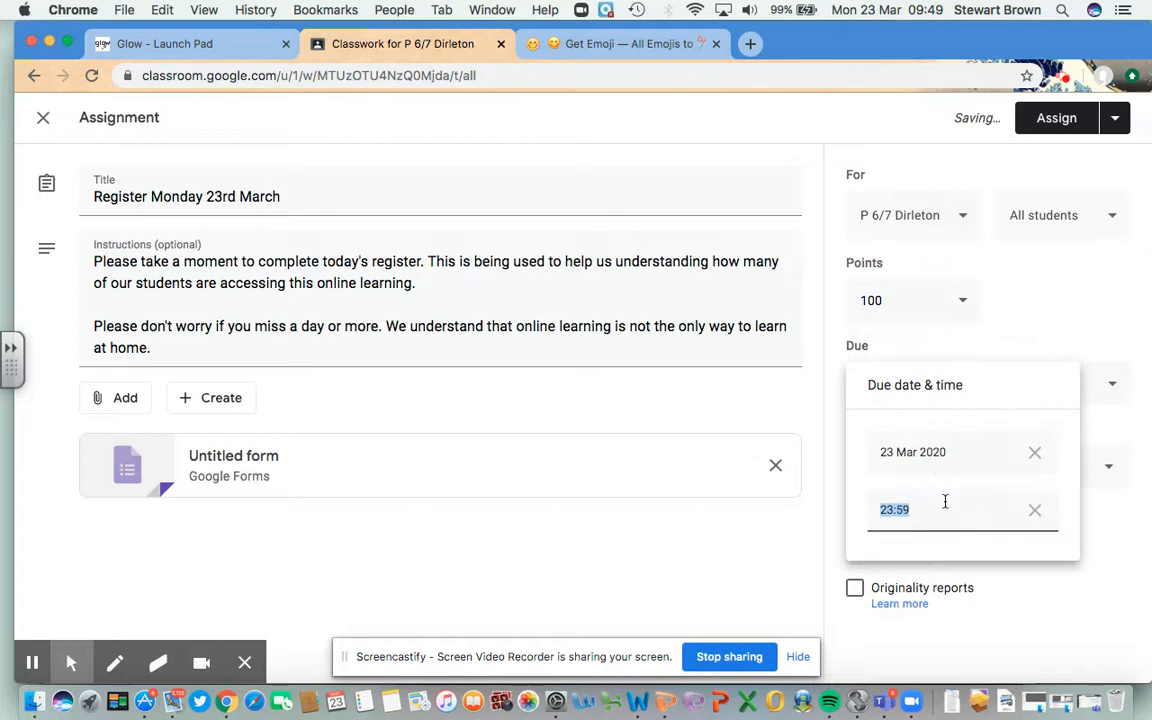
pyautogui.click(1121, 594)
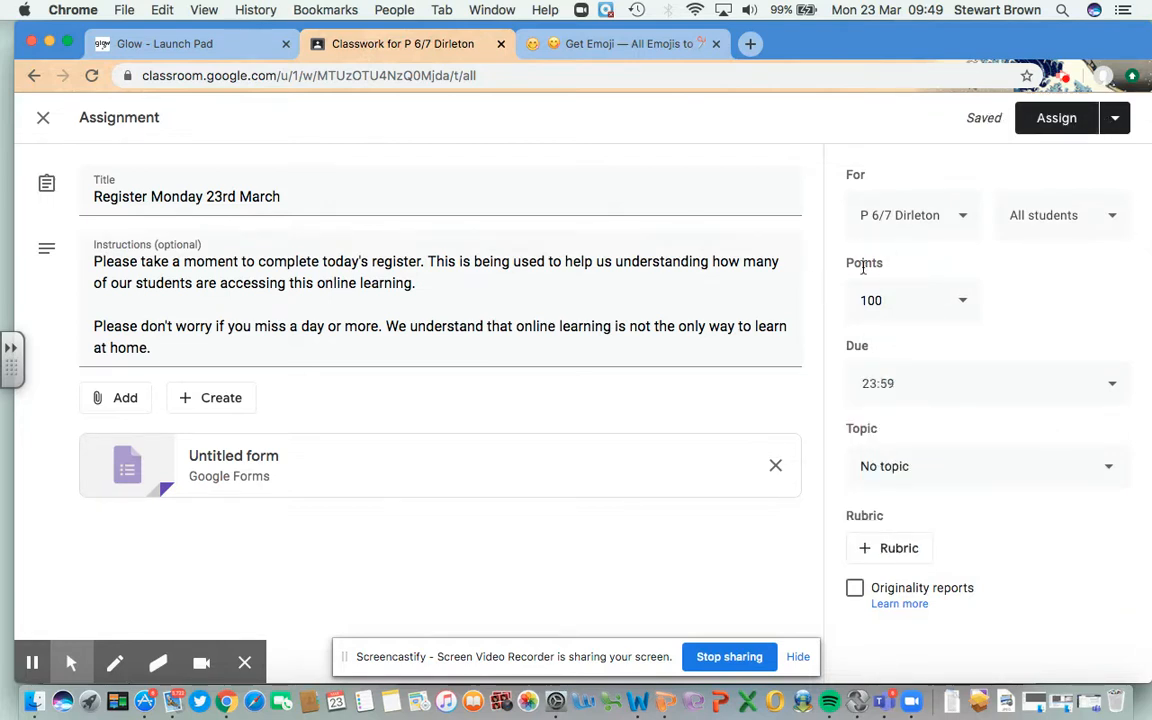
pyautogui.click(920, 298)
pyautogui.click(913, 342)
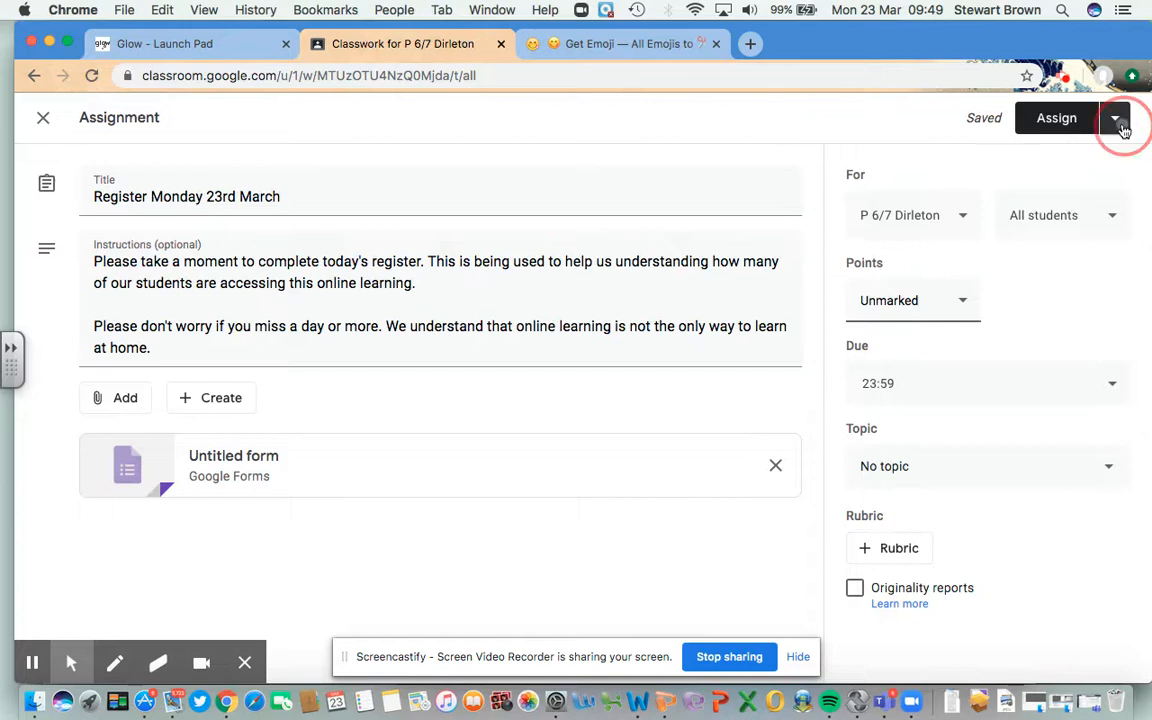
pyautogui.click(1115, 119)
pyautogui.click(1120, 158)
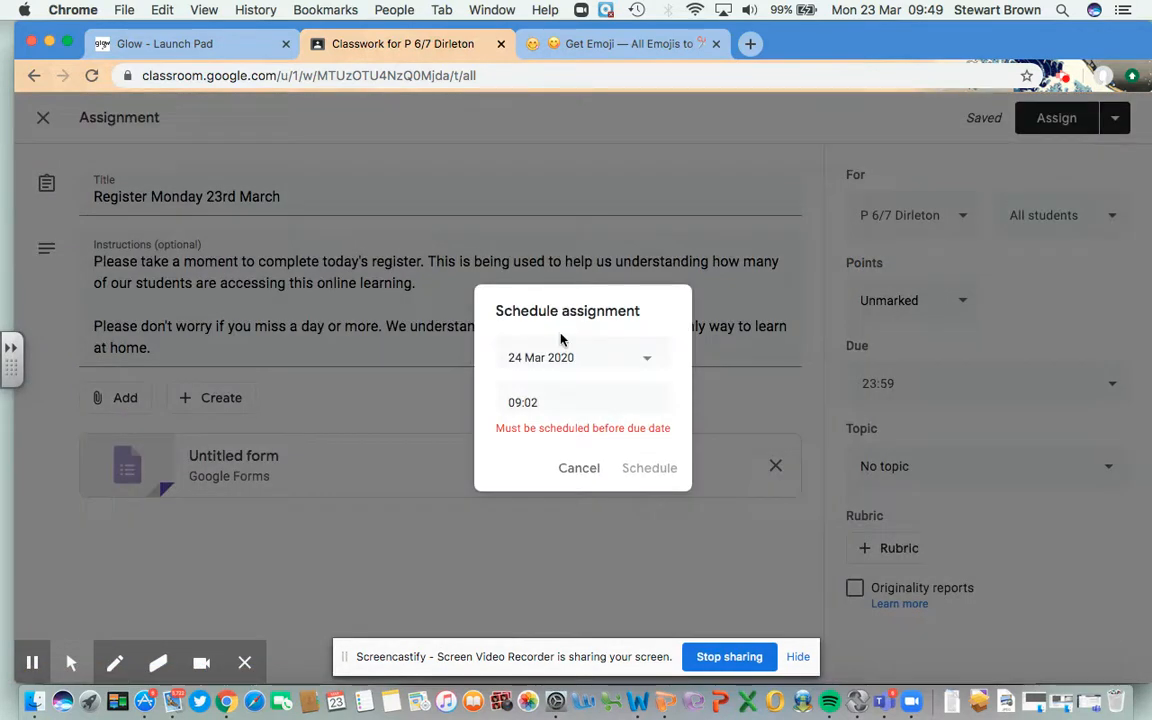
pyautogui.click(640, 357)
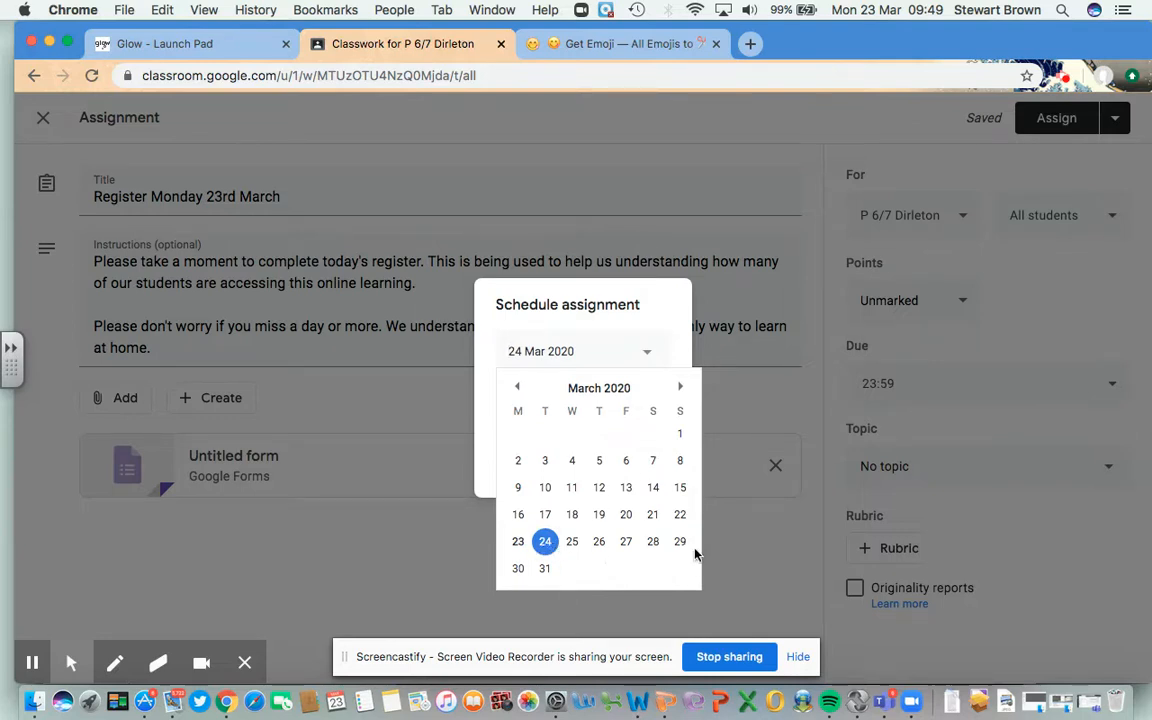
pyautogui.click(518, 544)
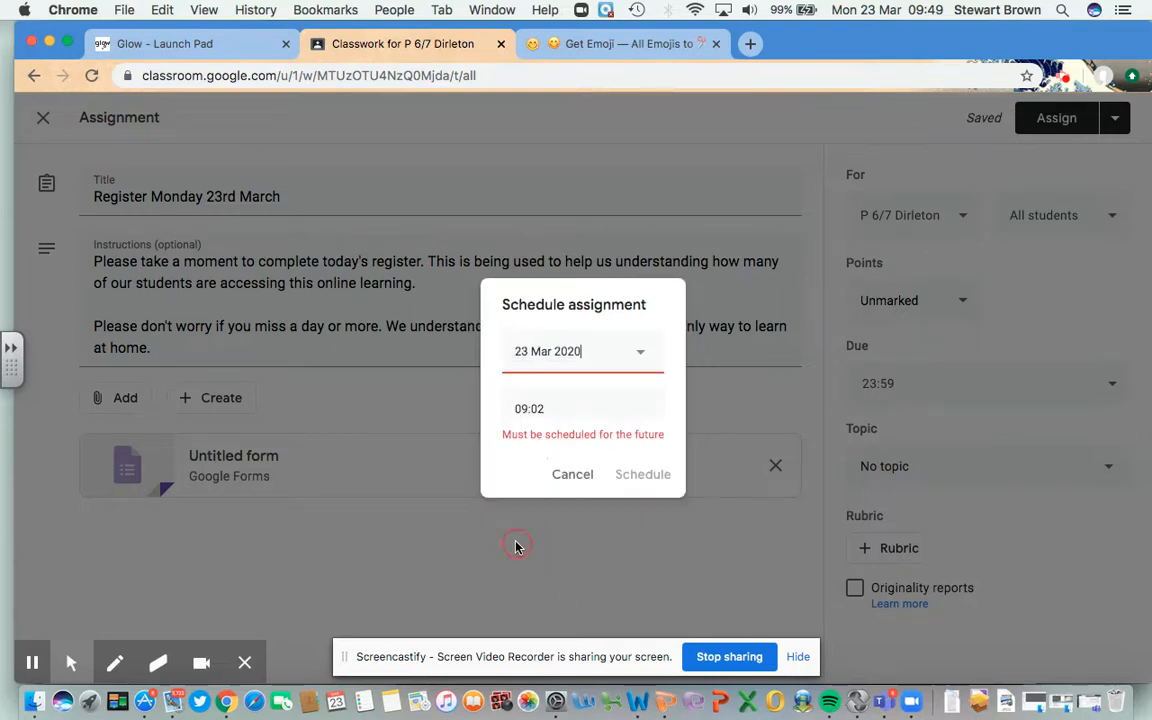
pyautogui.click(562, 409)
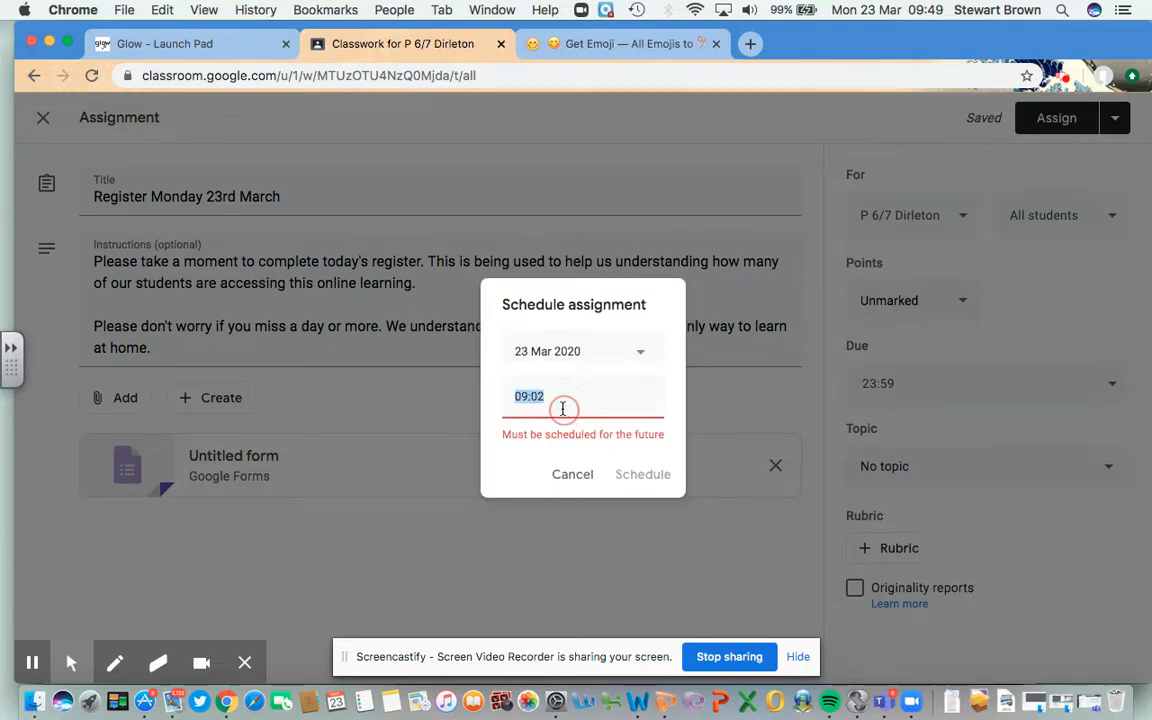
pyautogui.write('10')
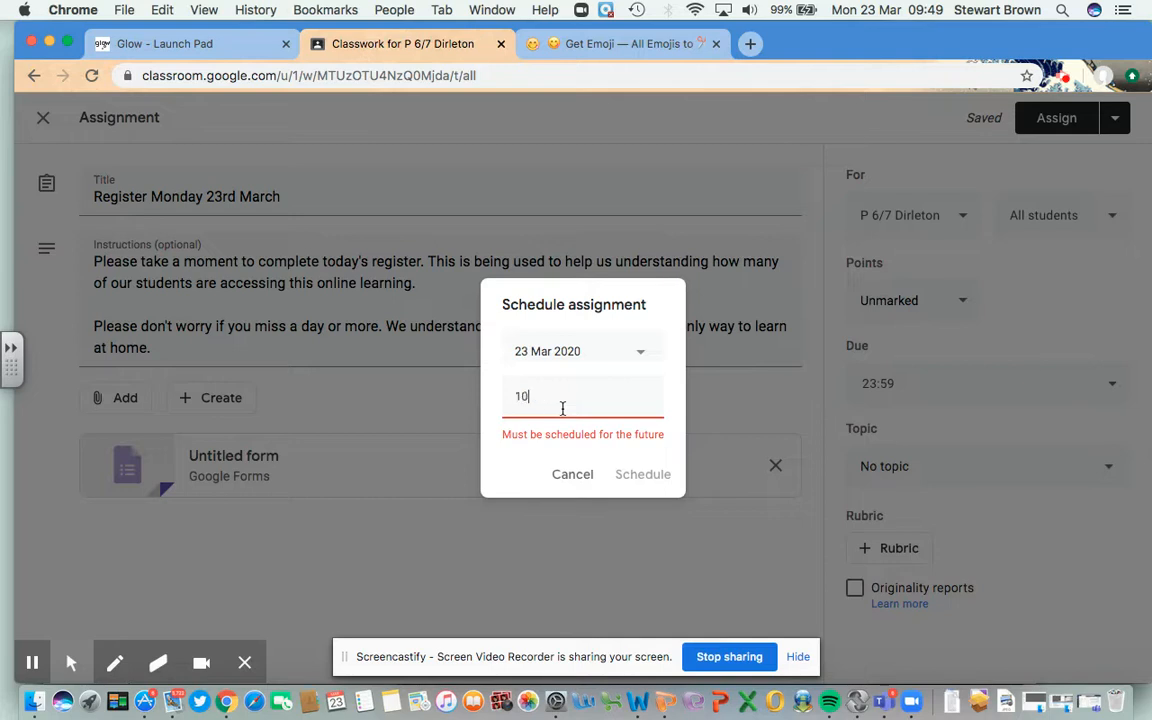
pyautogui.click(702, 532)
# - Schedule the register assignment for 23 Mar 2020 at 10:00
pyautogui.click(1116, 125)
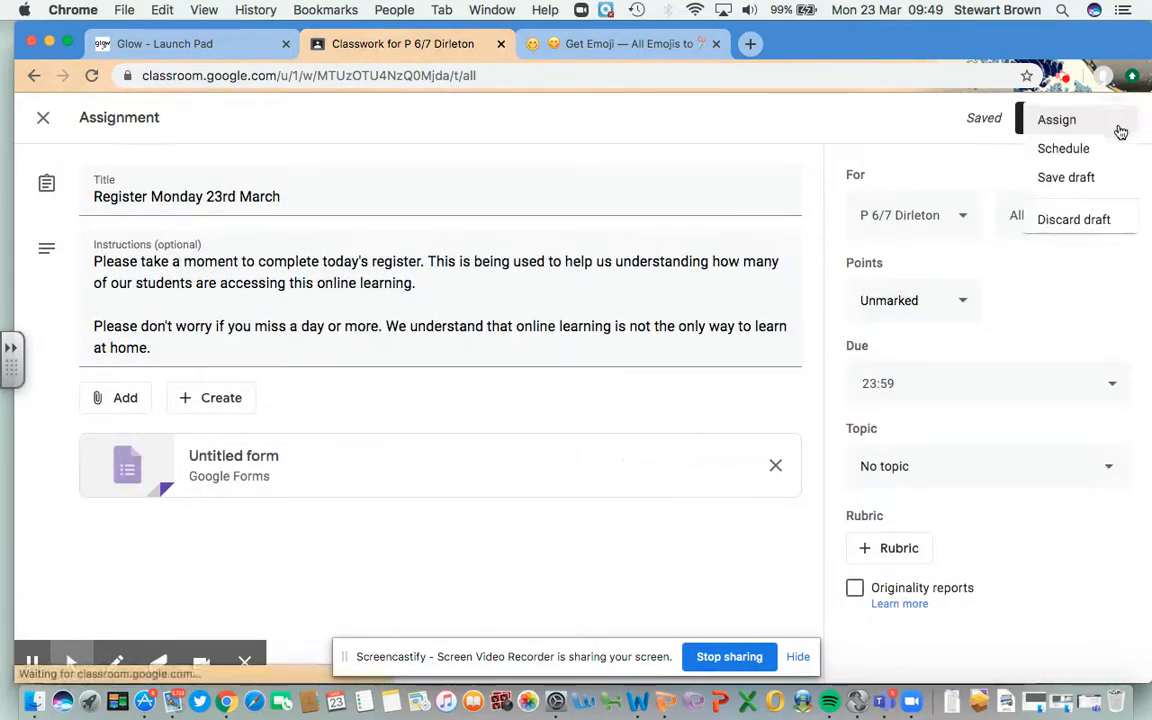
pyautogui.click(1108, 149)
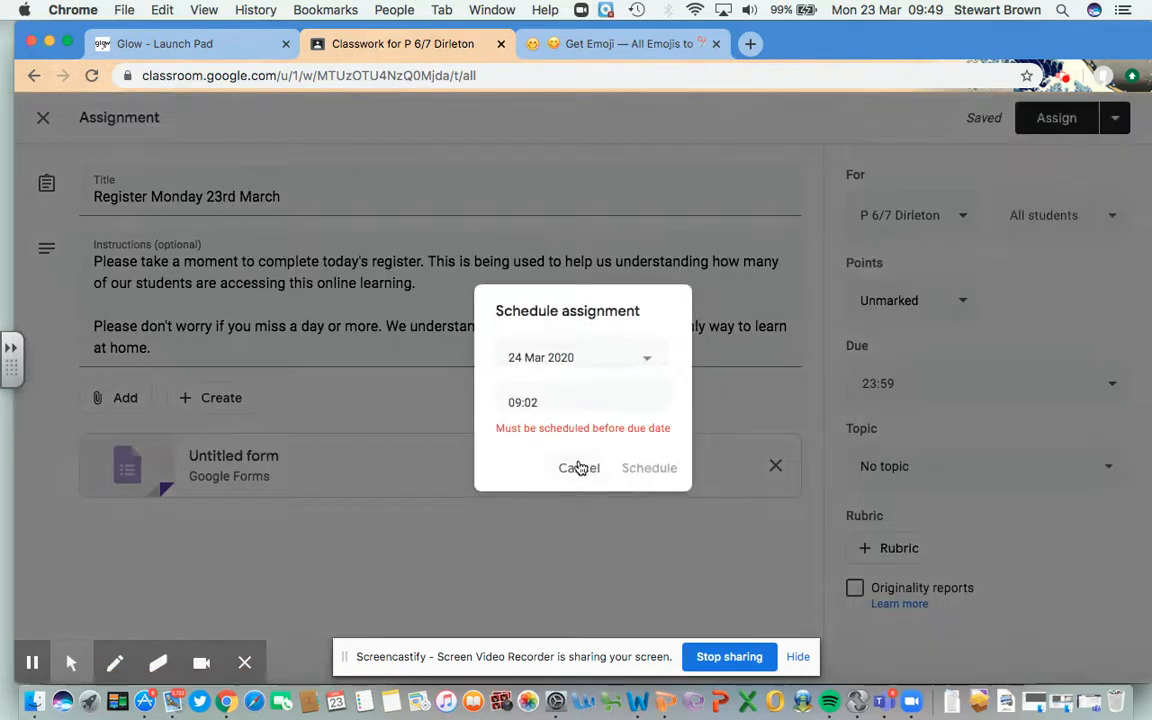
pyautogui.click(553, 403)
pyautogui.write('10:')
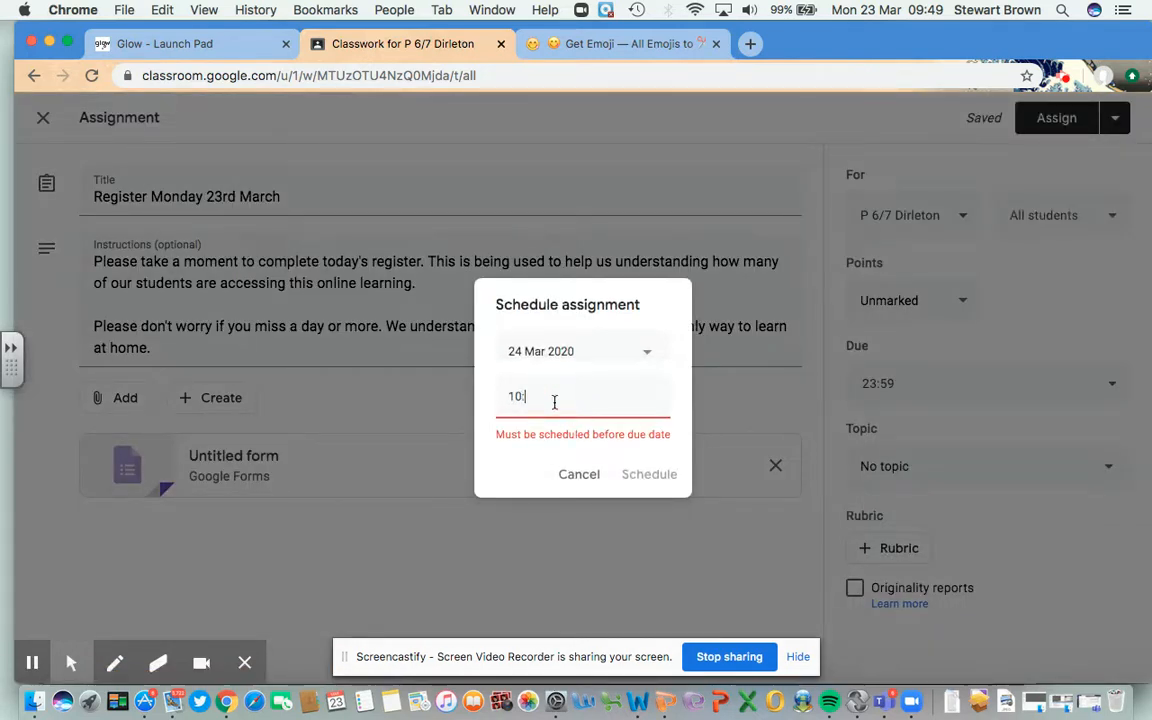
pyautogui.write('00')
pyautogui.click(647, 475)
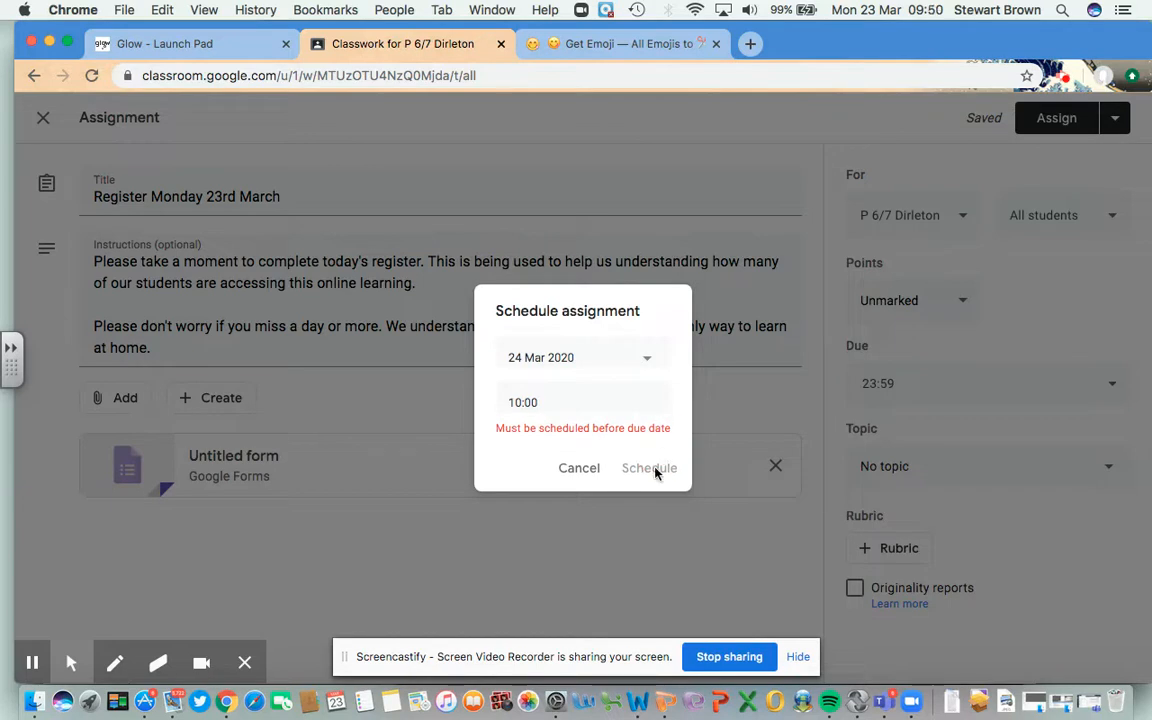
pyautogui.click(646, 360)
pyautogui.click(518, 541)
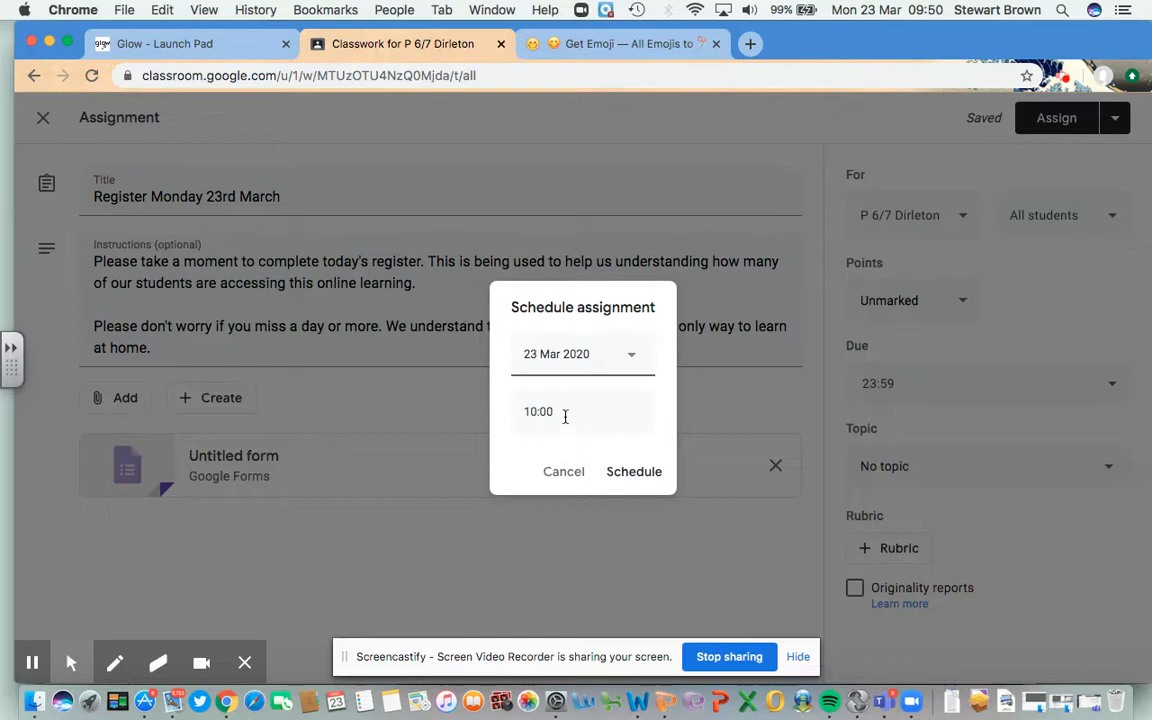
pyautogui.click(630, 468)
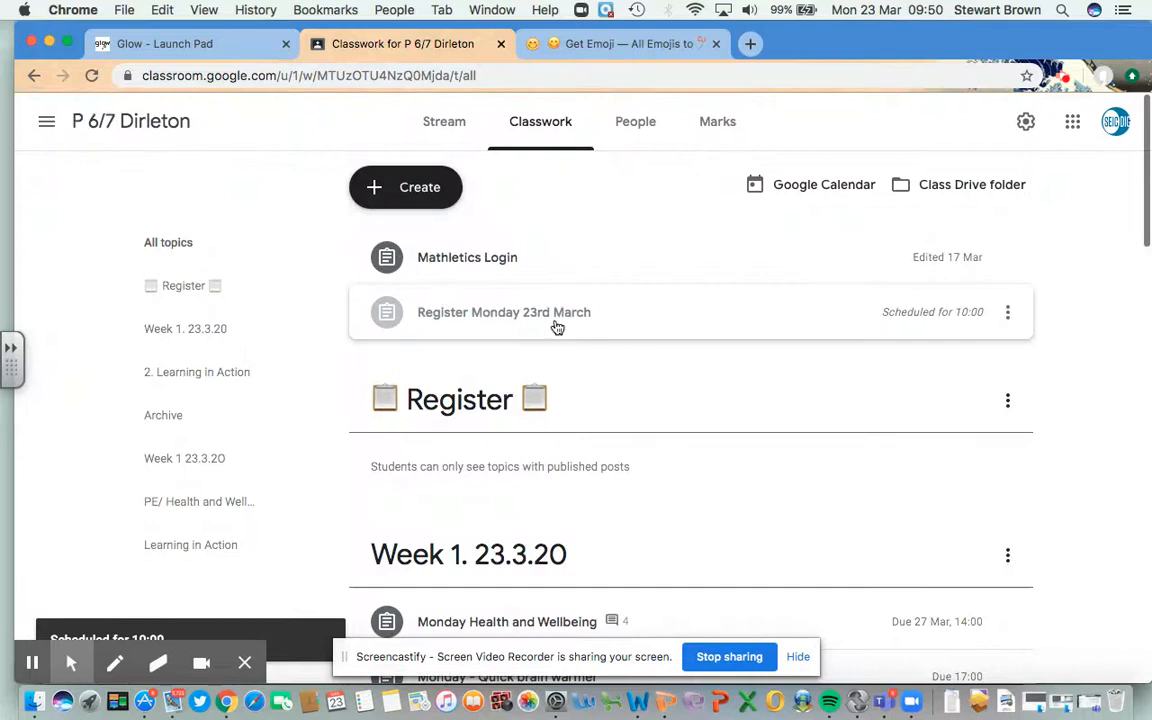
# - Move the Register Monday 23rd March assignment into the Register topic on the Classwork page
pyautogui.scroll(-1, 505, 290)
pyautogui.moveTo(522, 255); pyautogui.dragTo(524, 355)
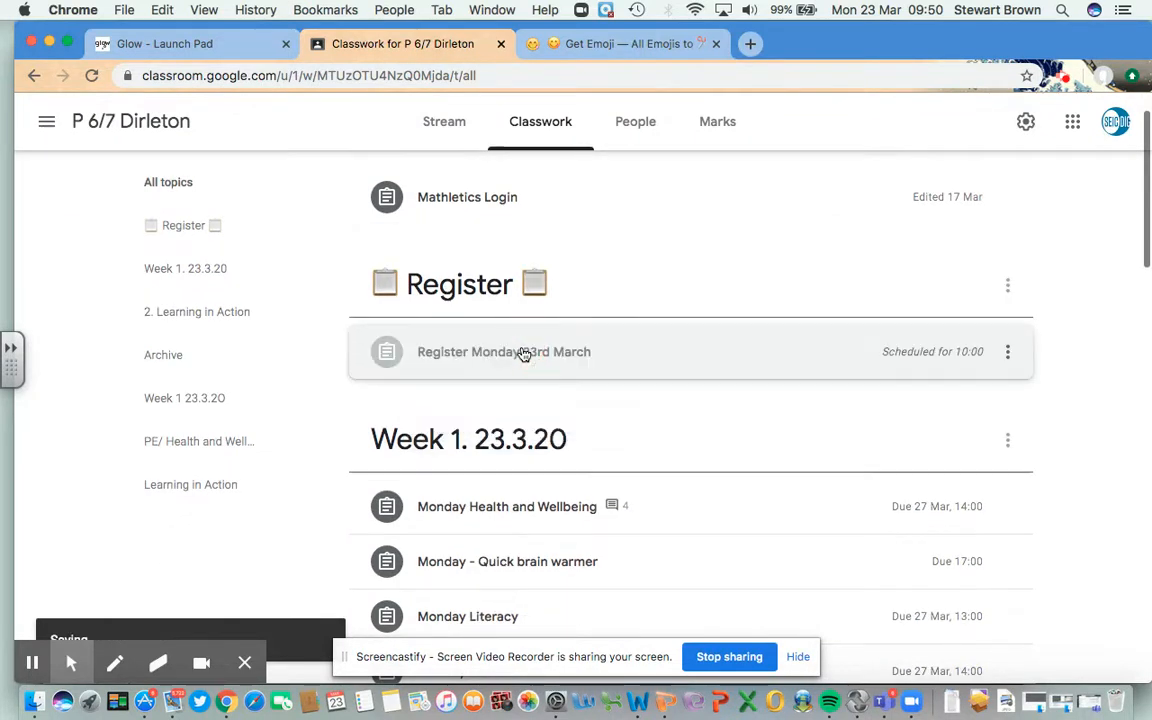